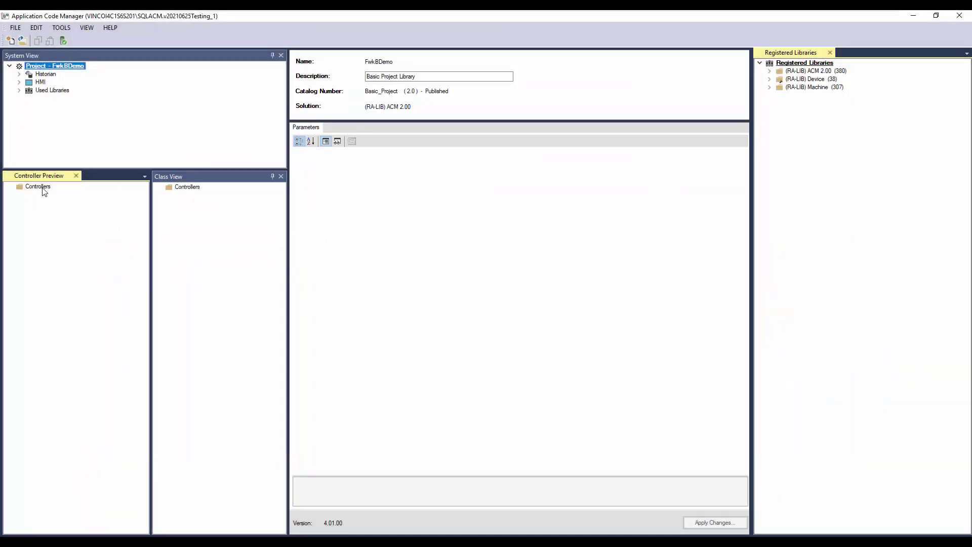
# Start a new controller based on the MachineBuilder_ControlLogix (2.0) library from the (RA-LIB) Machine solution
pyautogui.rightClick(42, 188)
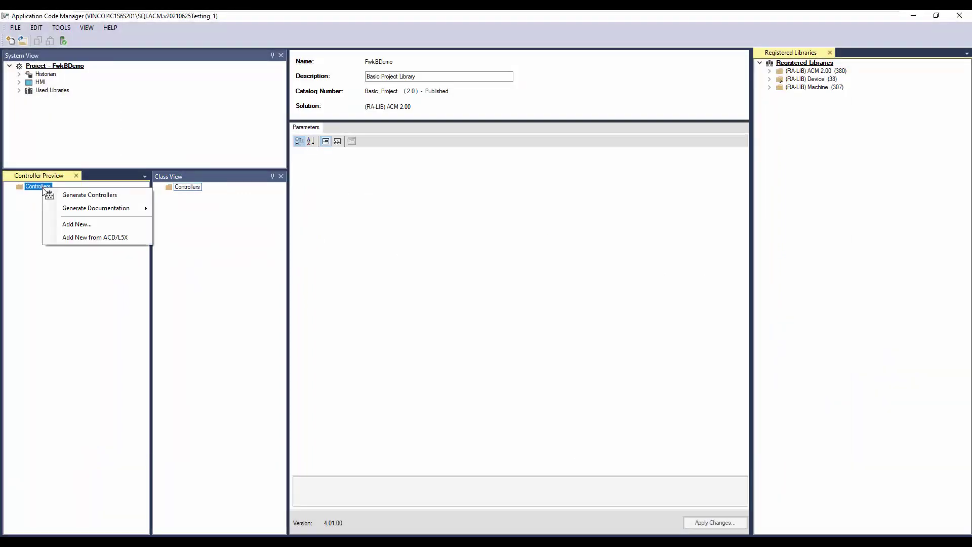
pyautogui.click(70, 225)
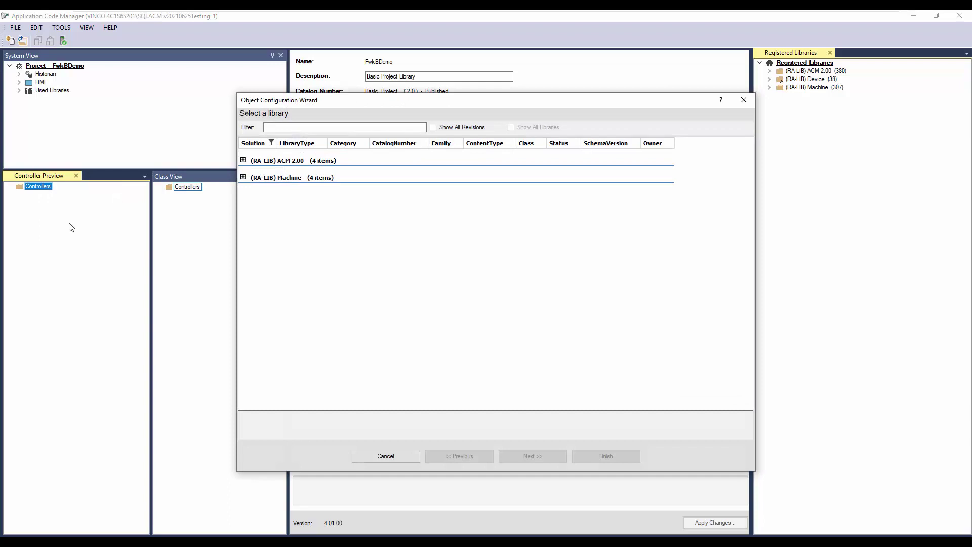
pyautogui.click(243, 177)
pyautogui.click(415, 211)
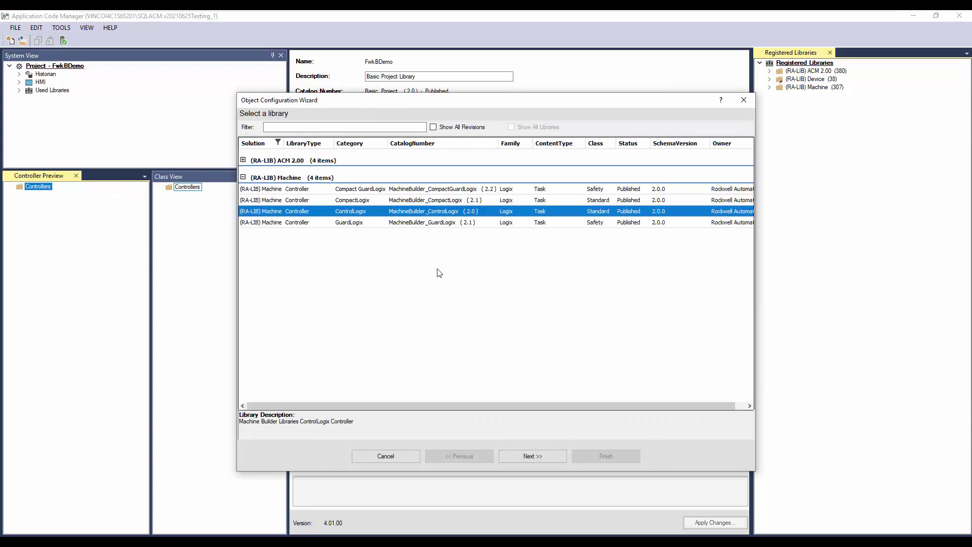
pyautogui.click(532, 456)
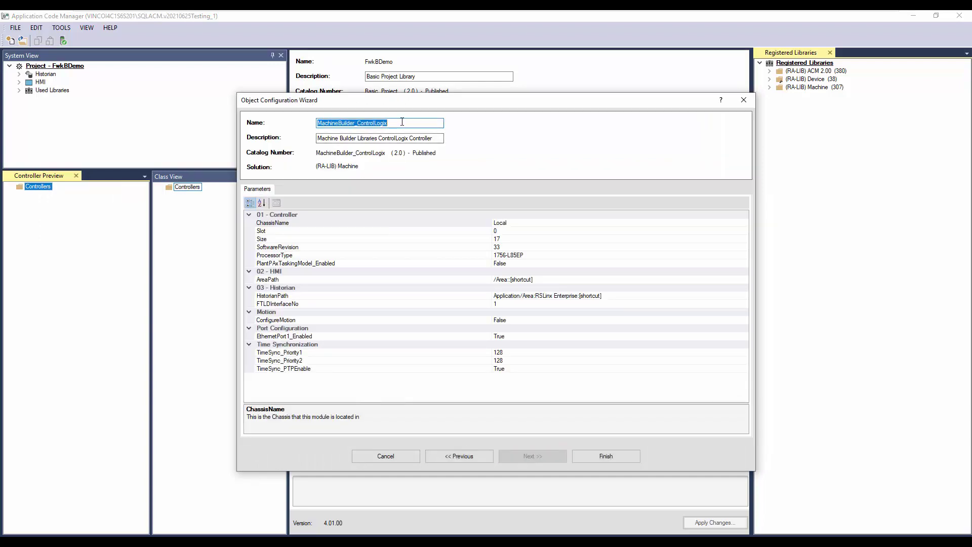
# Name the controller Controller_A with Size 7, set its HMI AreaPath to ::[ControllerA], and finish creating it
pyautogui.write('Controller_A')
pyautogui.click(551, 279)
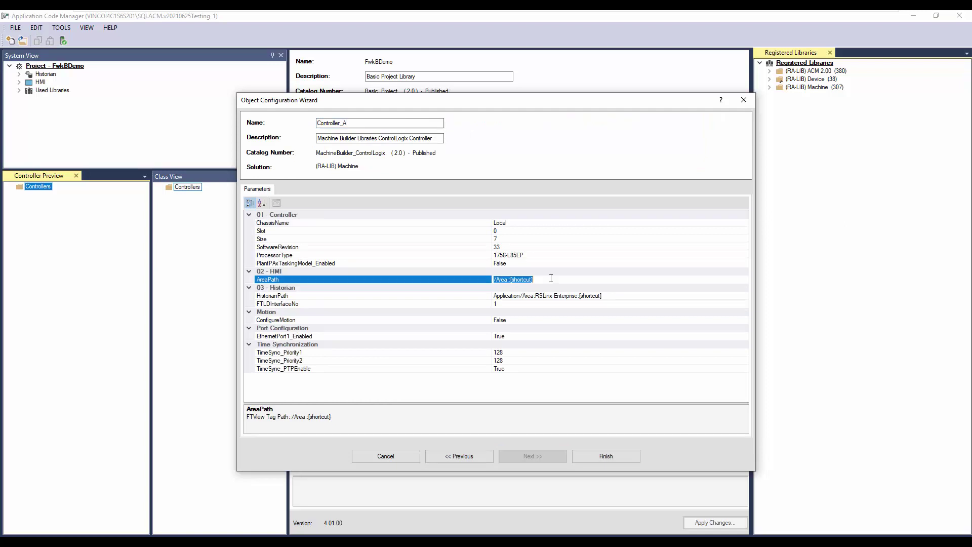
pyautogui.write('::[ControllerA')
pyautogui.click(594, 457)
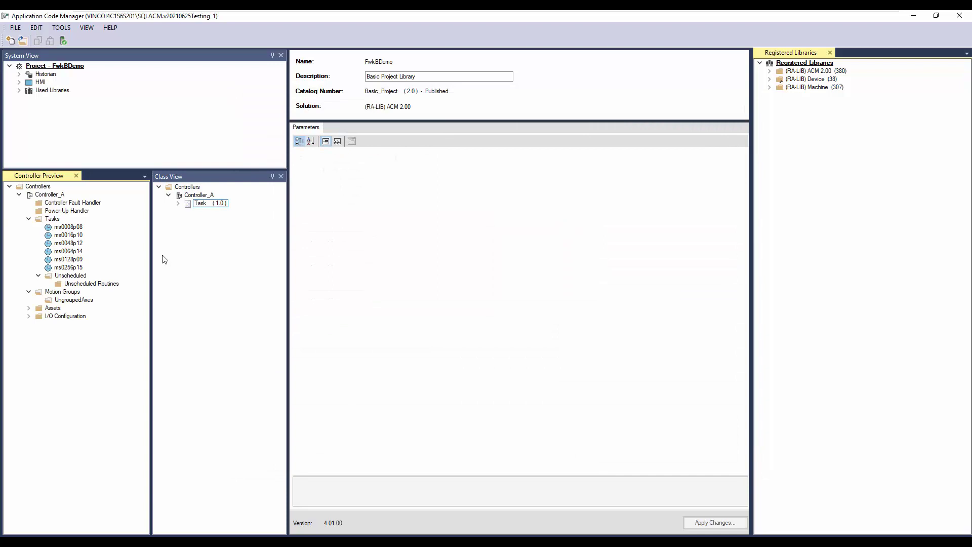
# Add the FwkB_DisplayME (1.3) library from the (RA-LIB) Machine solution to the project's HMI displays, keeping the default display template
pyautogui.click(19, 82)
pyautogui.click(64, 100)
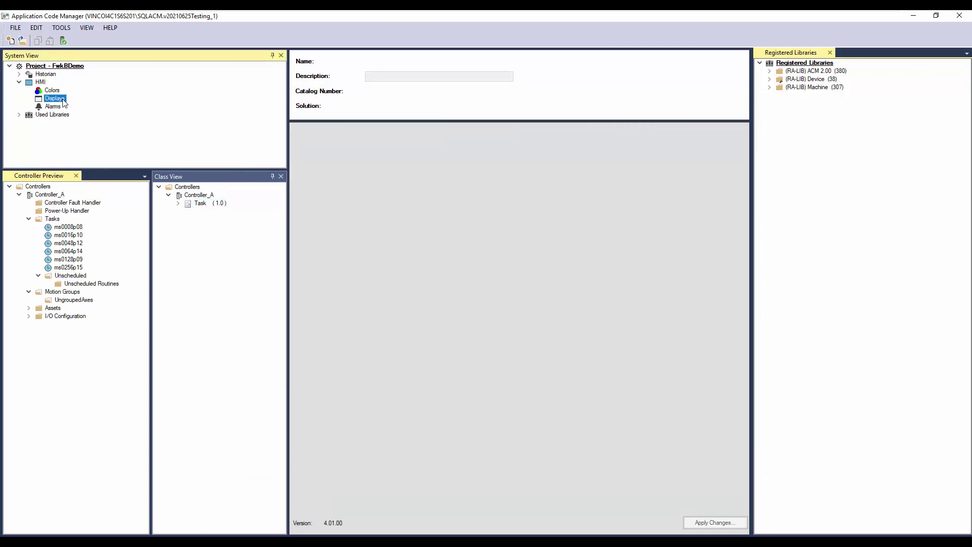
pyautogui.rightClick(63, 99)
pyautogui.click(74, 104)
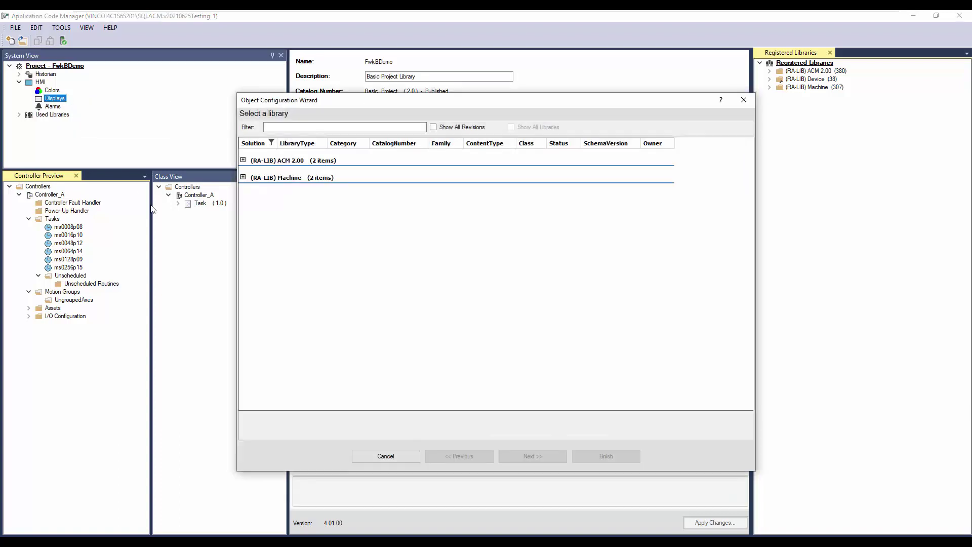
pyautogui.click(243, 177)
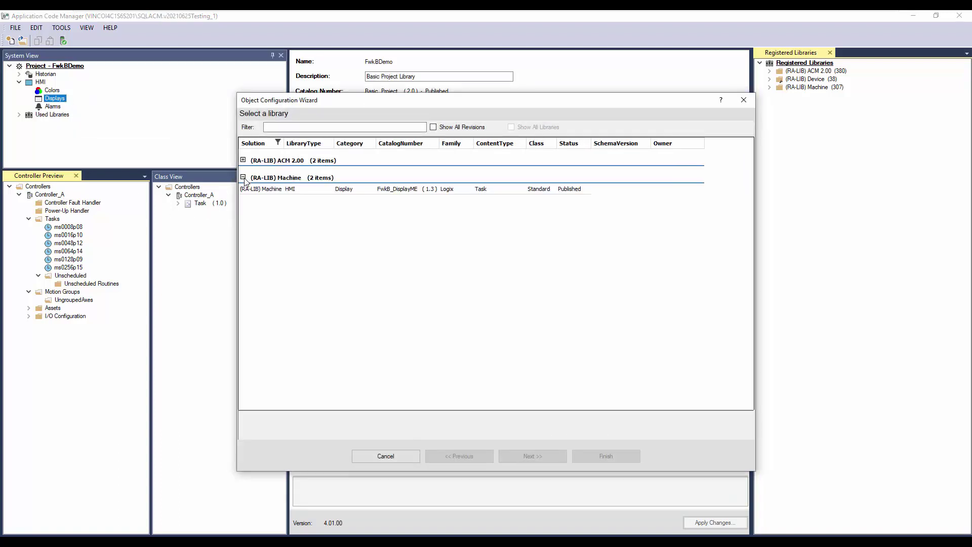
pyautogui.click(405, 190)
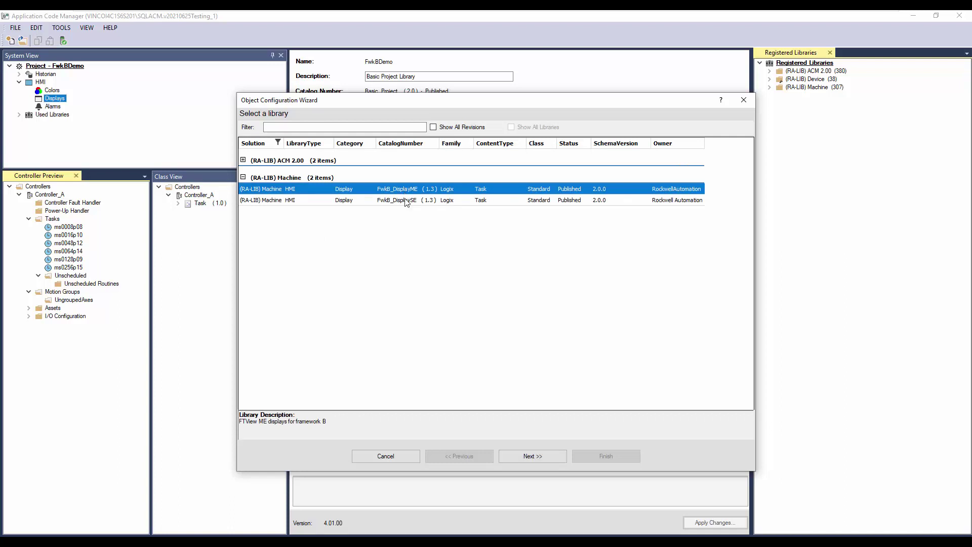
pyautogui.click(520, 457)
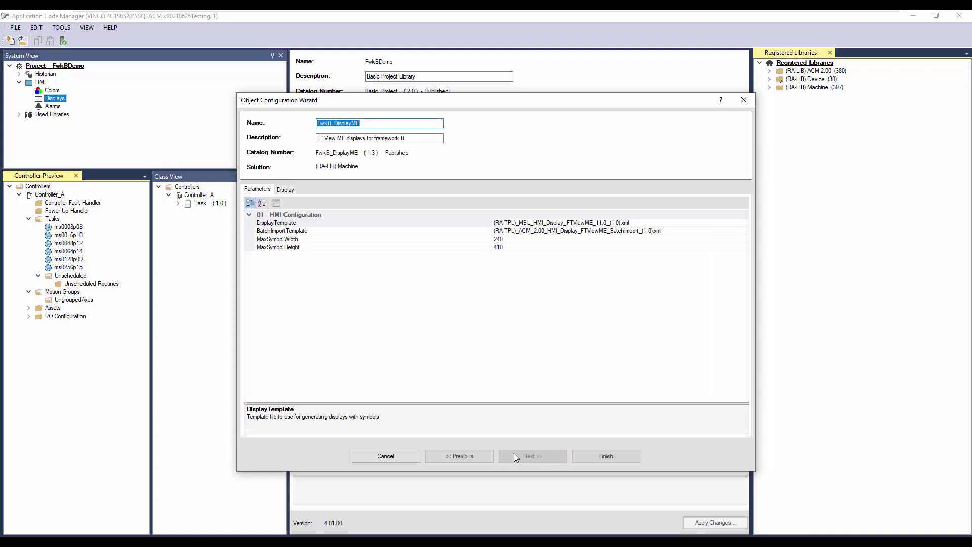
pyautogui.click(606, 226)
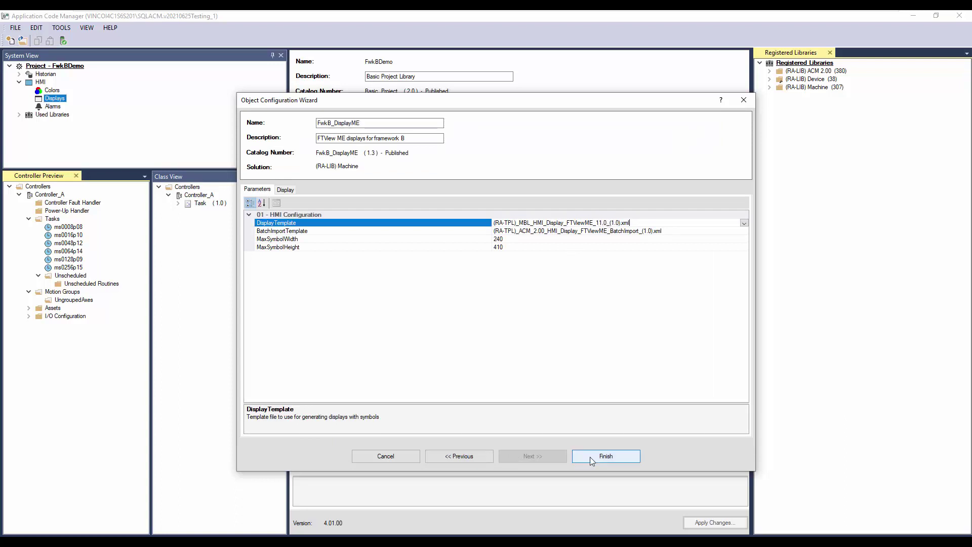
pyautogui.click(591, 456)
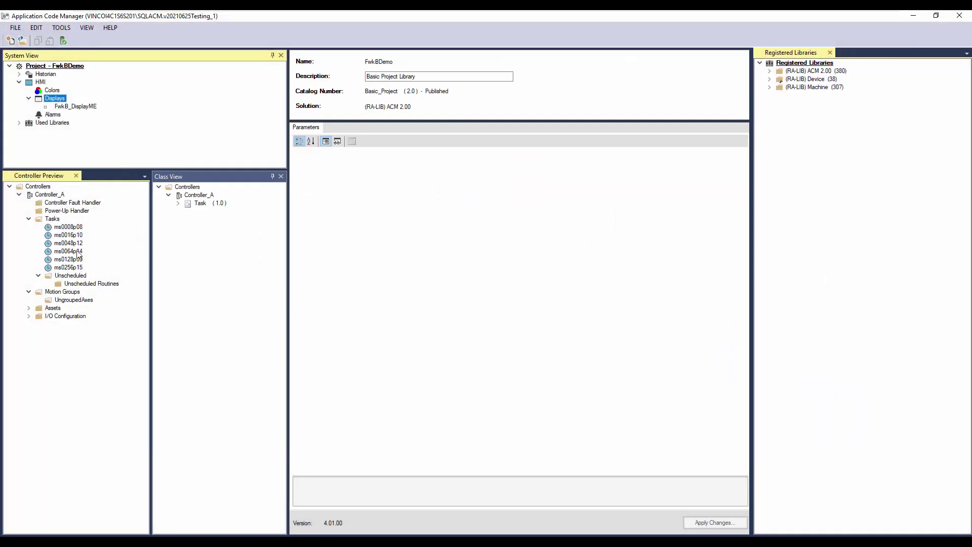
# Start adding an ObjPrg_UnitModule_FB01UN01A (5.3) program to task ms0064p14 and name it UN01_Unit
pyautogui.rightClick(78, 251)
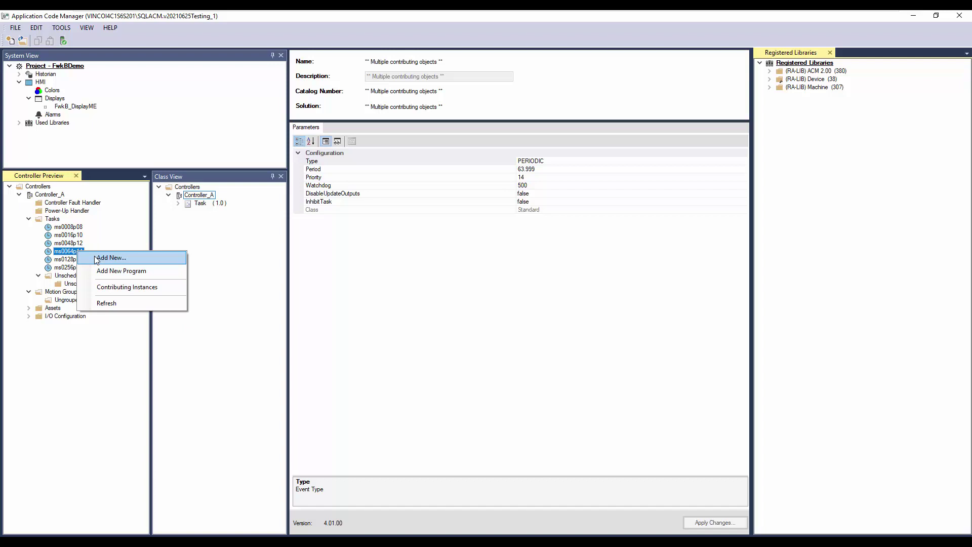
pyautogui.click(96, 260)
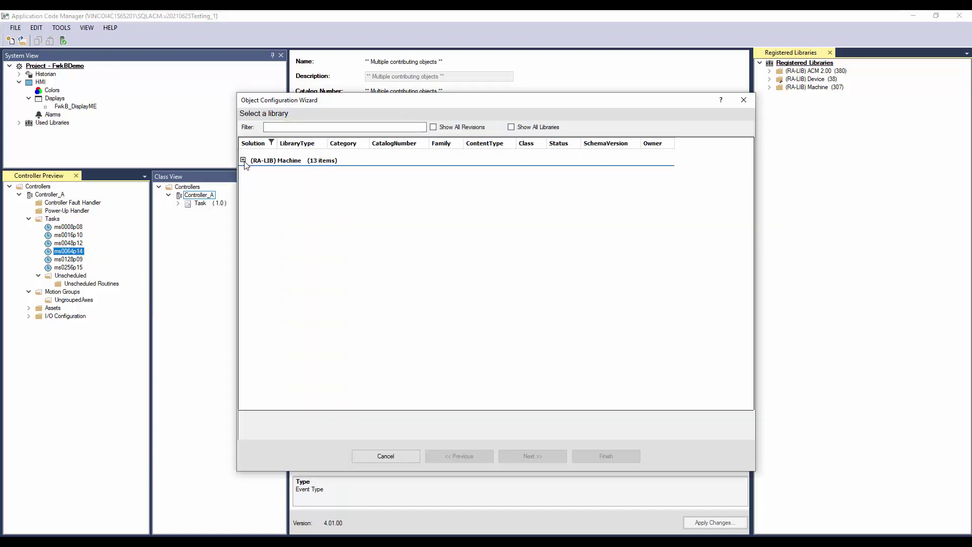
pyautogui.click(243, 161)
pyautogui.click(479, 205)
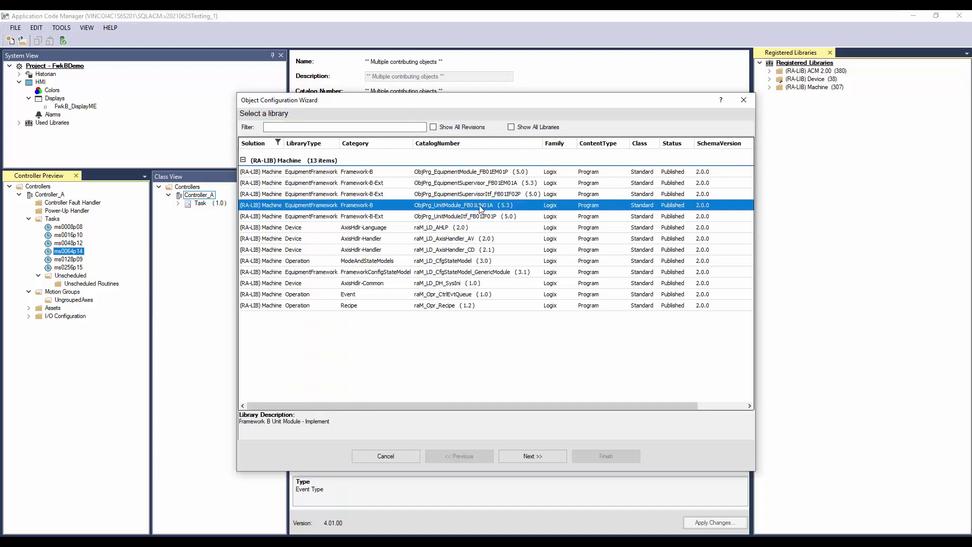
pyautogui.click(535, 457)
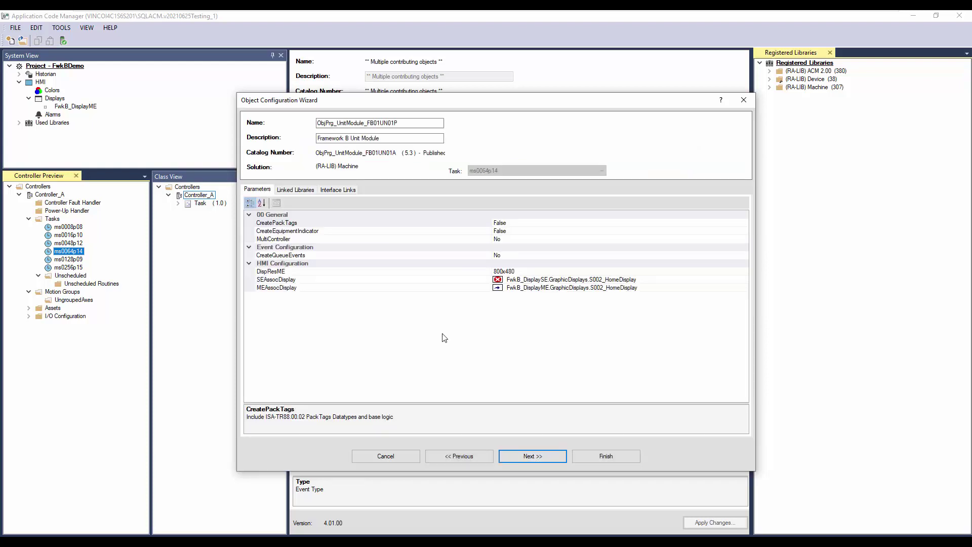
pyautogui.moveTo(430, 123); pyautogui.dragTo(309, 124)
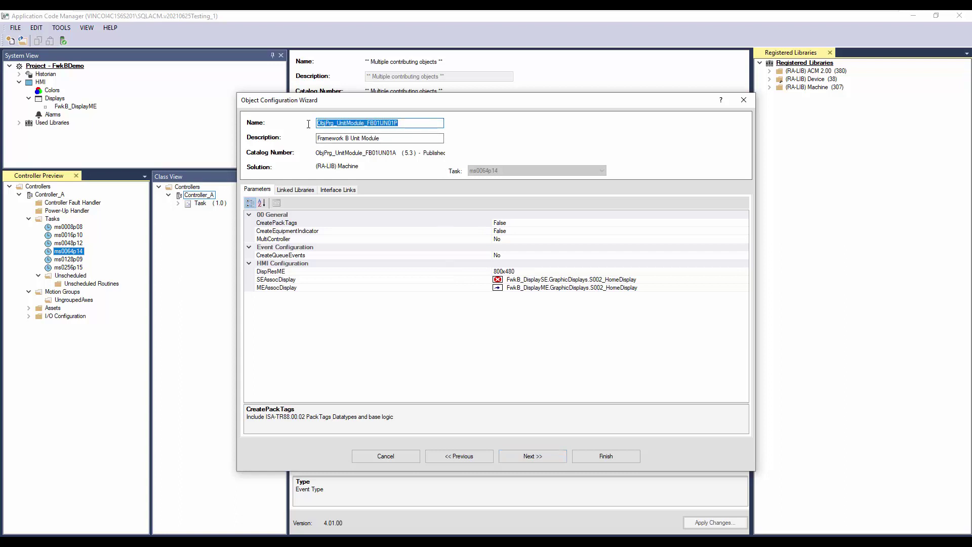
pyautogui.write('UN01_Unit')
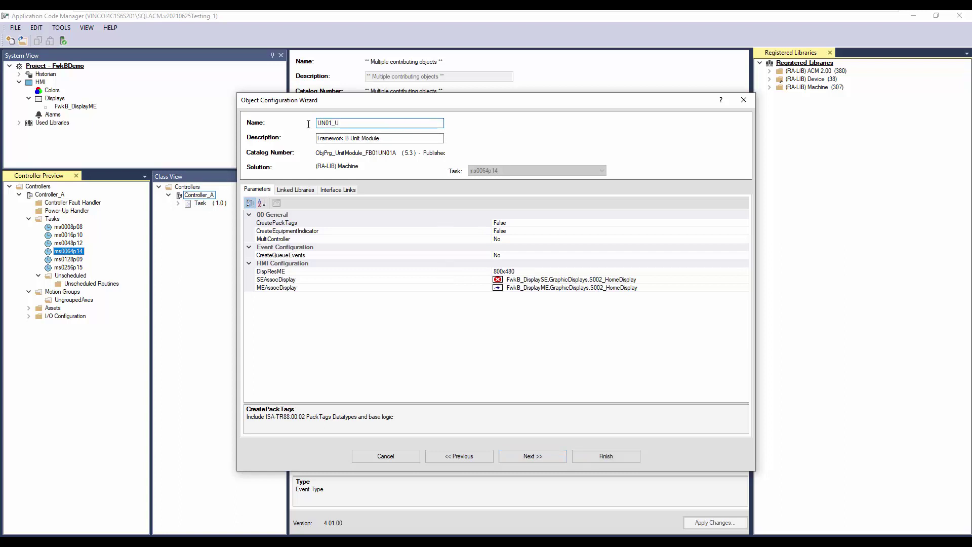
# Set CreateEquipmentIndicator to True for the unit module and keep LadderDiagram as the indicator's language
pyautogui.click(469, 224)
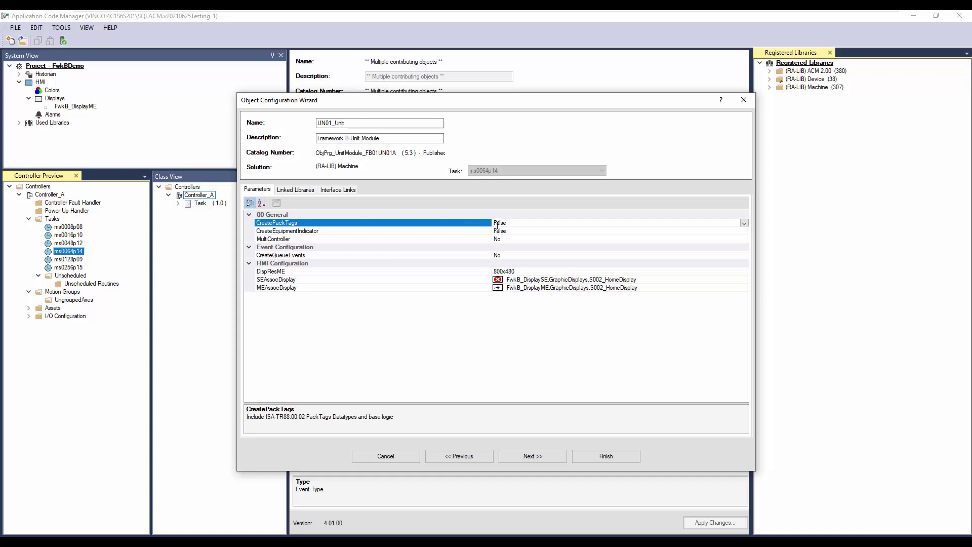
pyautogui.click(486, 231)
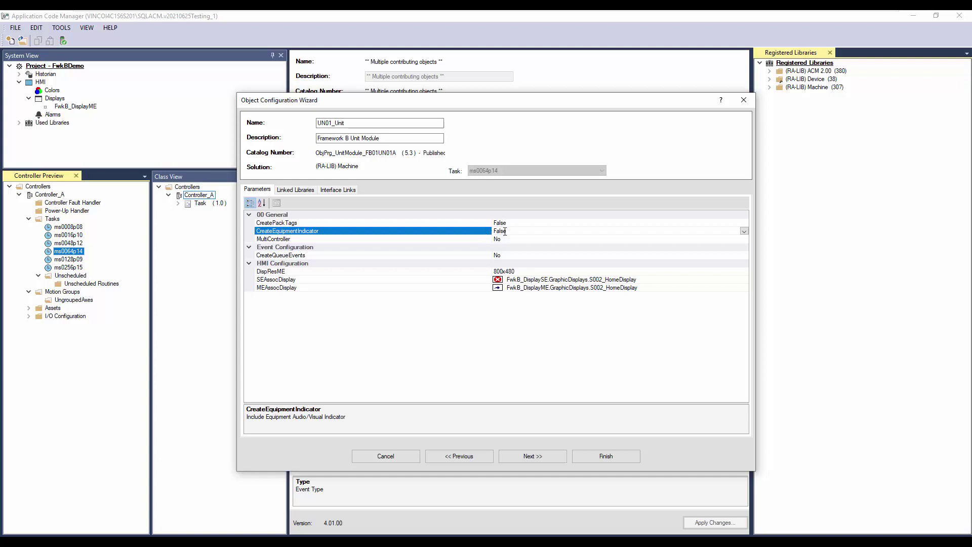
pyautogui.click(744, 231)
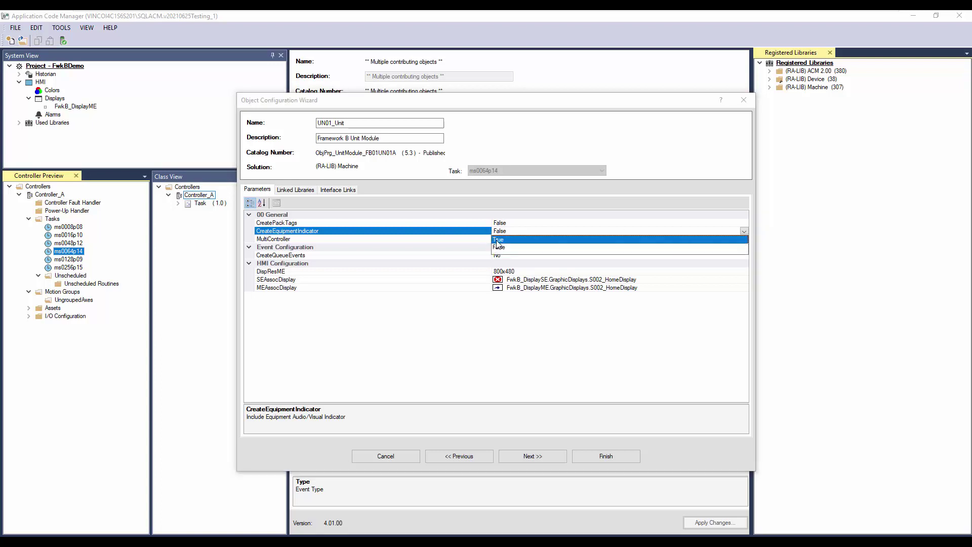
pyautogui.click(491, 245)
pyautogui.click(744, 240)
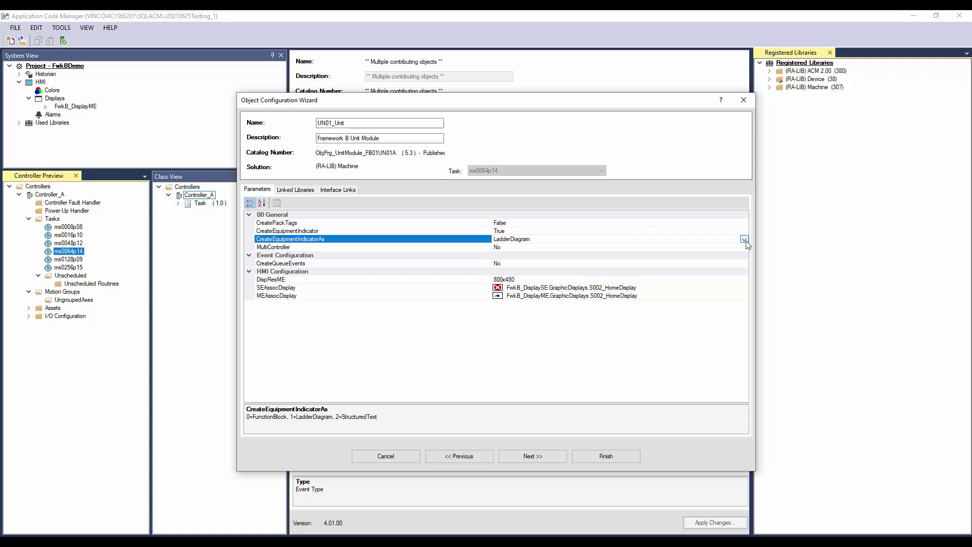
pyautogui.click(744, 240)
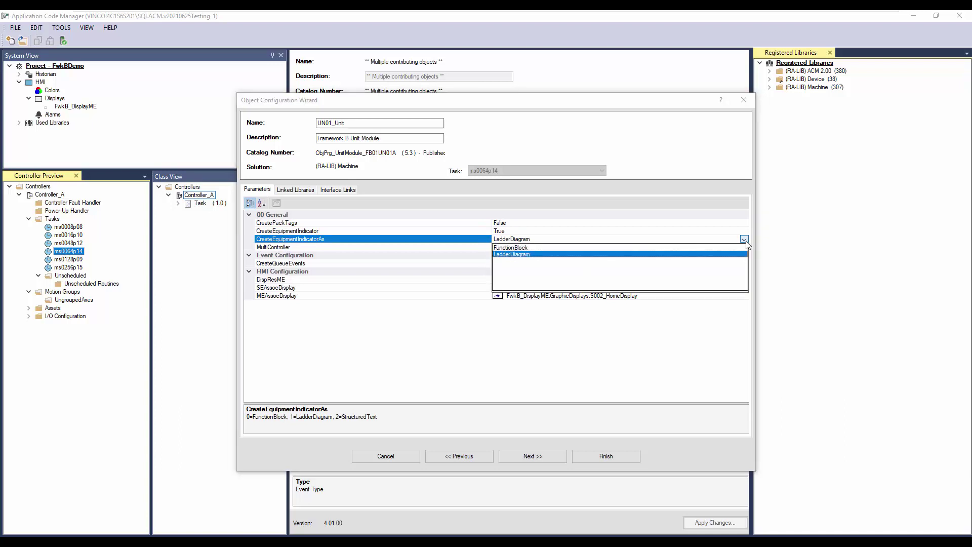
pyautogui.click(745, 240)
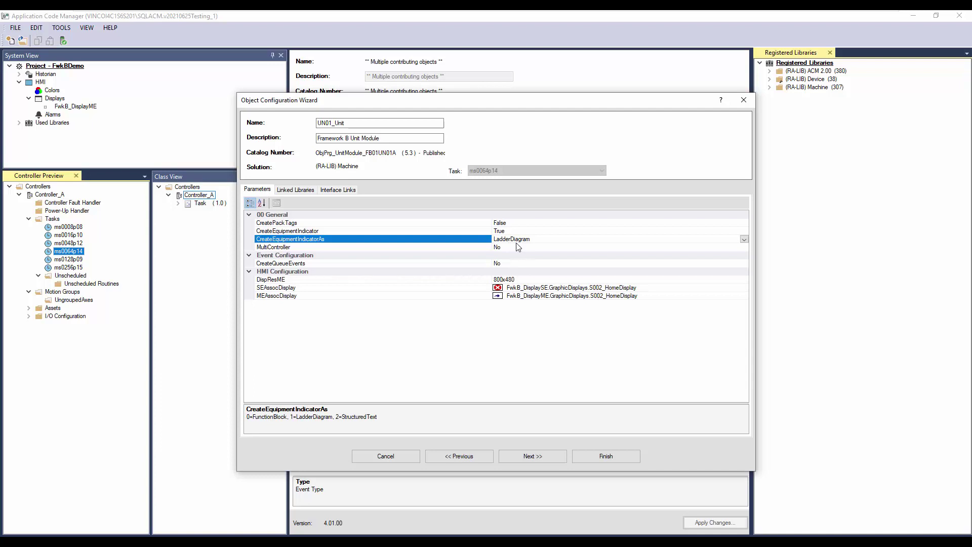
# Set the unit module's MultiController parameter to Yes
pyautogui.click(477, 248)
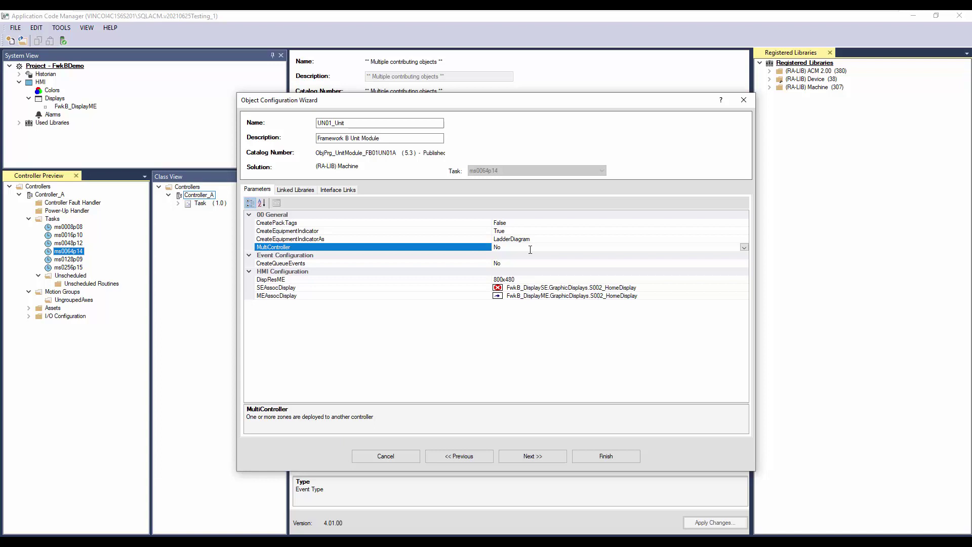
pyautogui.click(744, 247)
pyautogui.click(499, 259)
# Set both CreateQueueEvents and LanguageSwitchingEnable to Yes in the unit module's event configuration
pyautogui.click(461, 263)
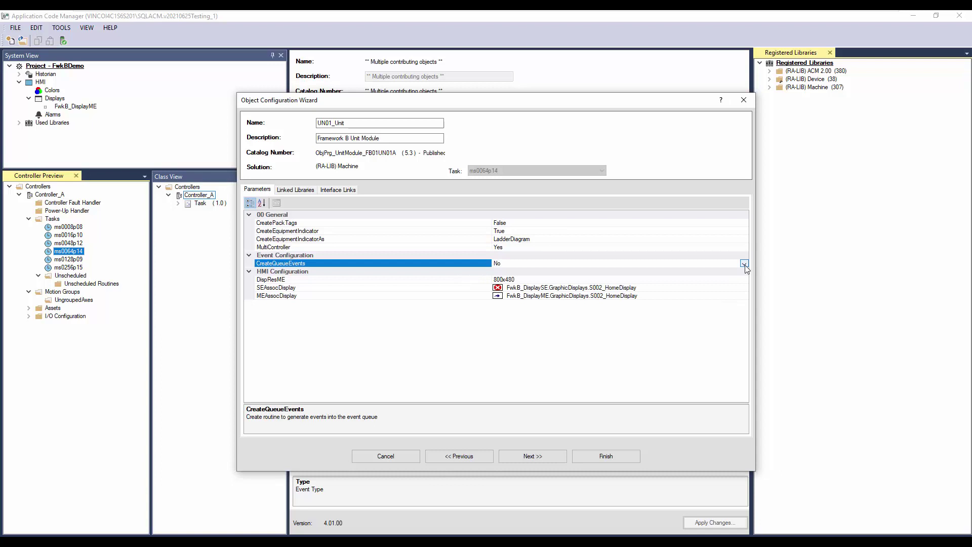
pyautogui.click(744, 264)
pyautogui.click(526, 272)
pyautogui.click(726, 272)
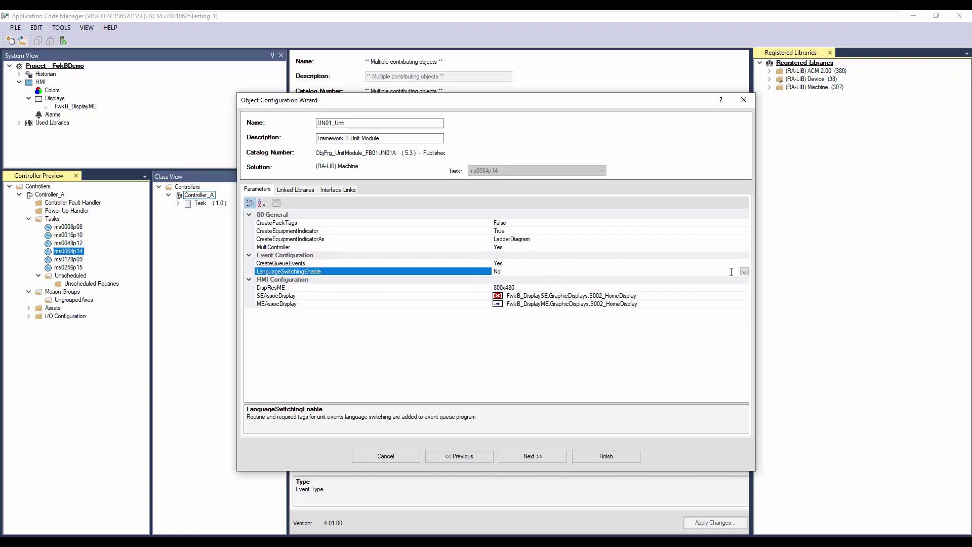
pyautogui.click(744, 272)
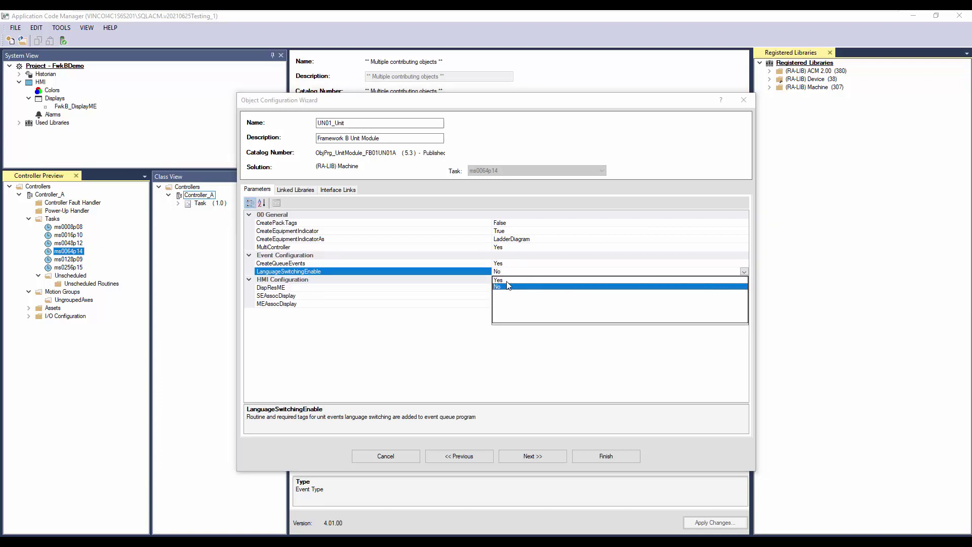
pyautogui.click(500, 280)
# Review the available DispResME home screen resolutions for the unit module, keeping 800x480
pyautogui.click(737, 287)
pyautogui.click(744, 287)
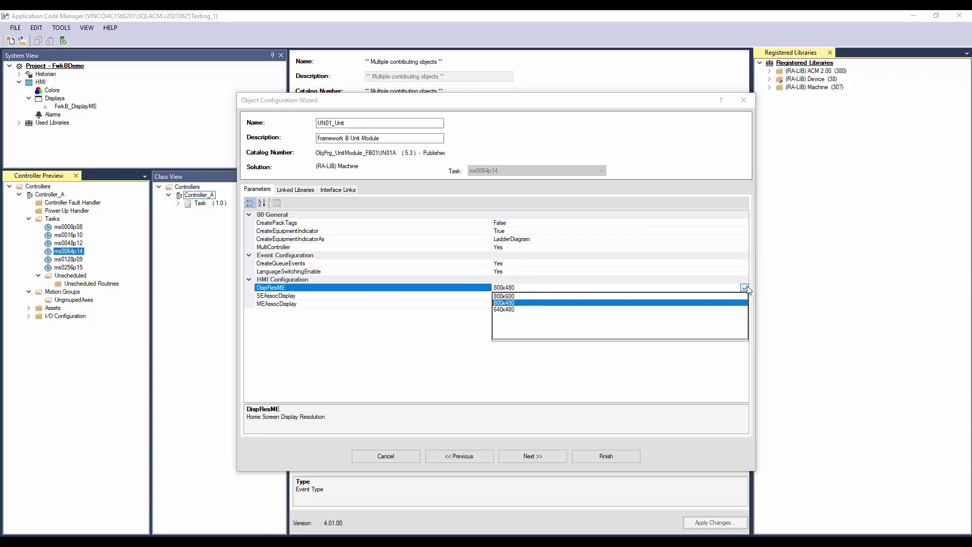
pyautogui.click(747, 288)
pyautogui.click(745, 288)
pyautogui.click(744, 287)
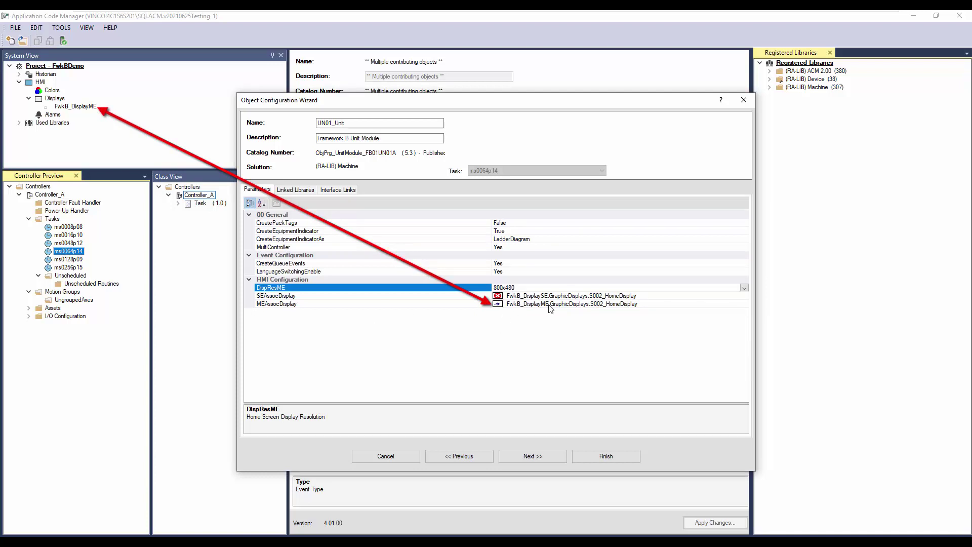
# Create a new instance of the raM_Opr_ISATR880002_2015 linked library for the unit module, keeping its default name
pyautogui.click(545, 458)
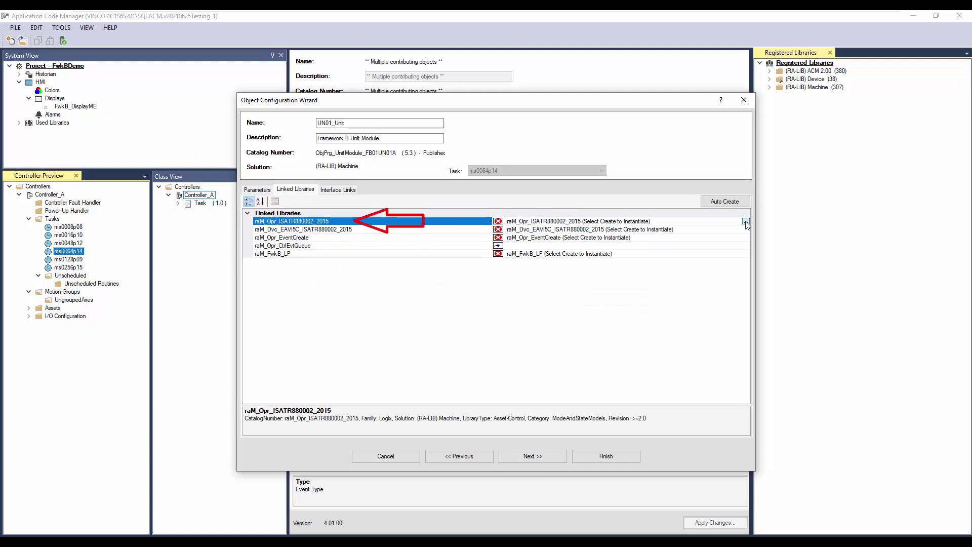
pyautogui.click(746, 221)
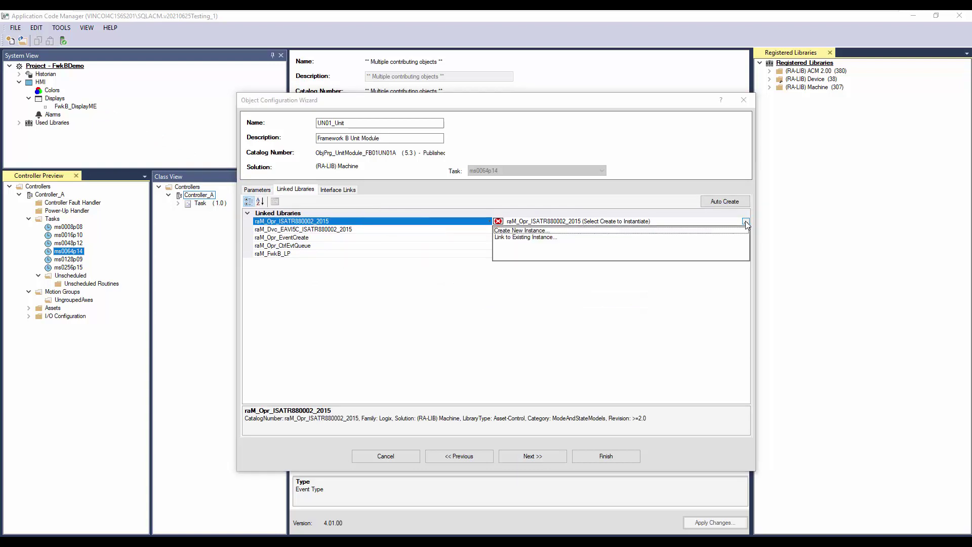
pyautogui.click(516, 231)
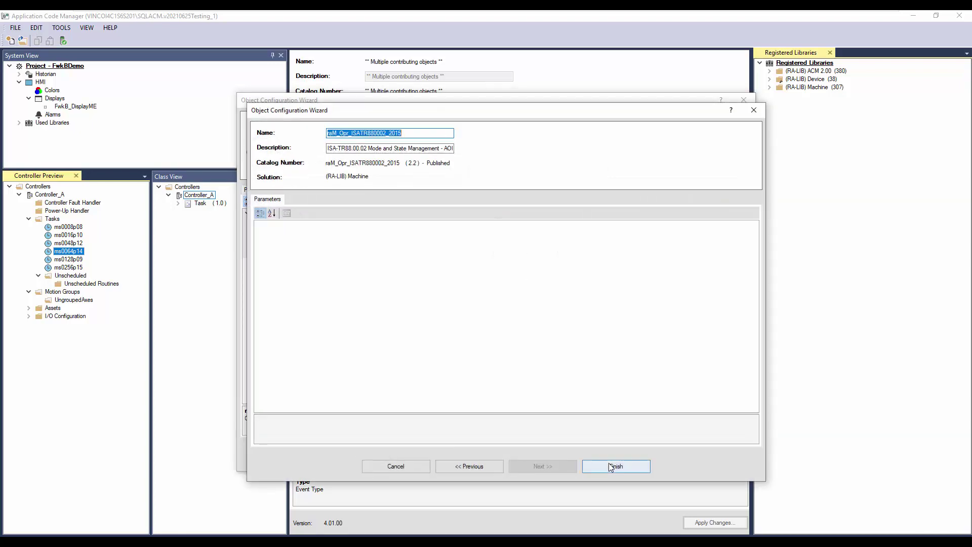
pyautogui.click(612, 464)
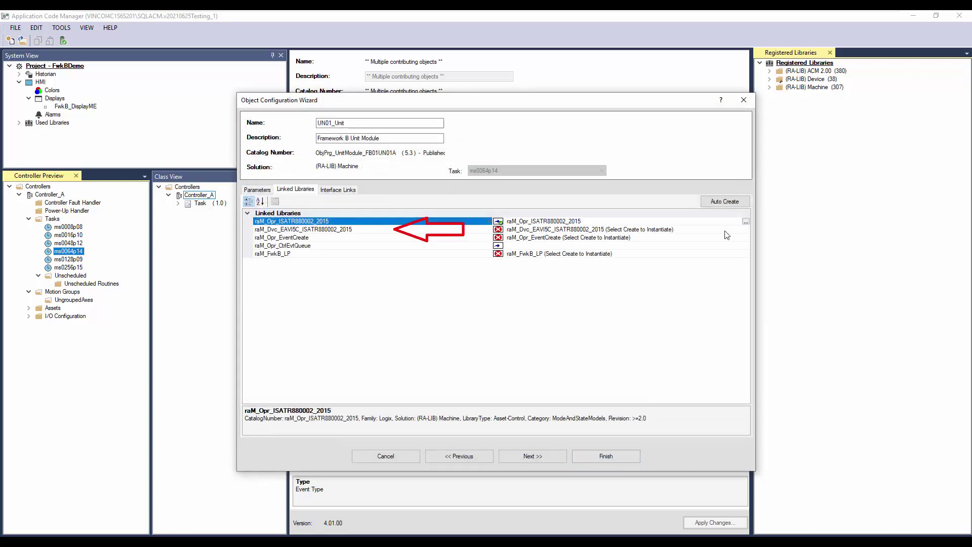
# Create a new instance of the raM_Dvc_EAVI5C_ISATR880002_2015 linked library for the unit module, keeping its default name
pyautogui.click(726, 231)
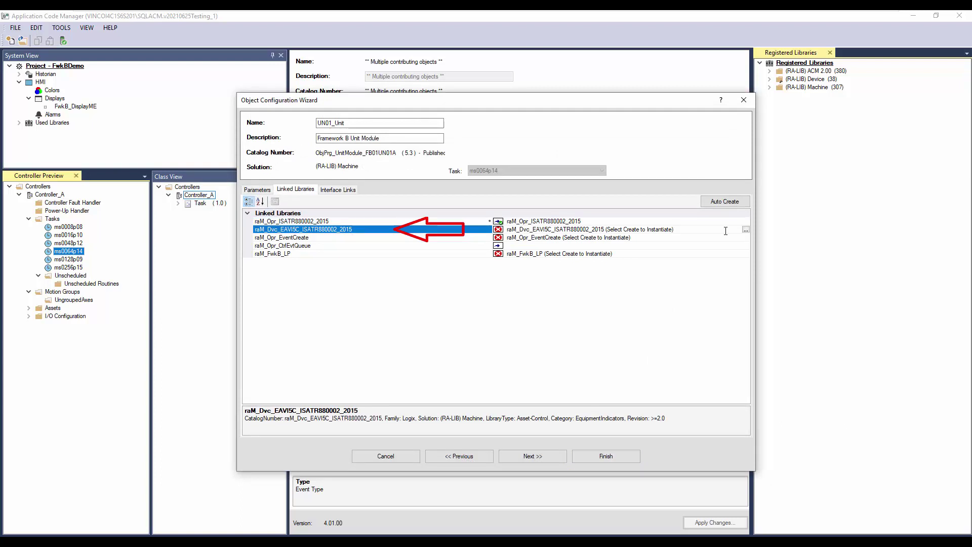
pyautogui.click(746, 229)
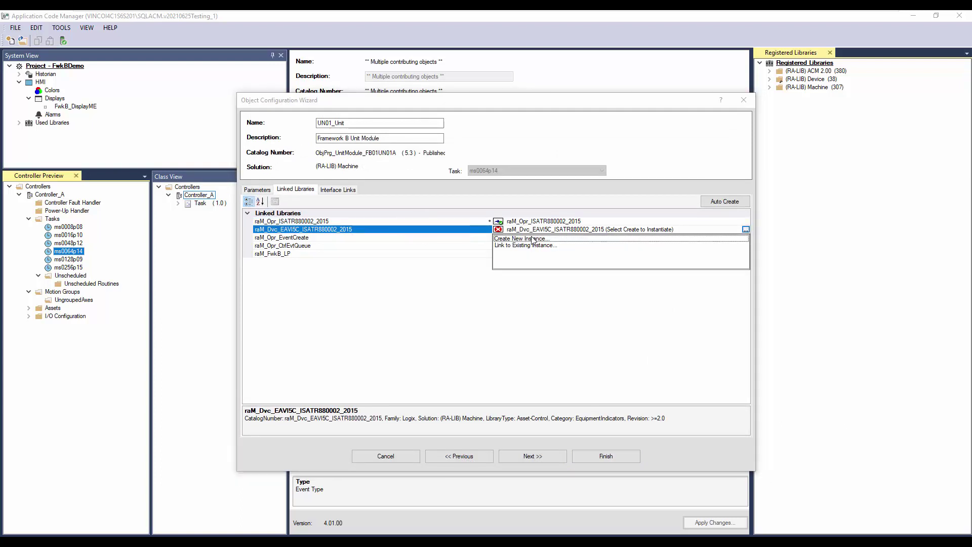
pyautogui.click(534, 239)
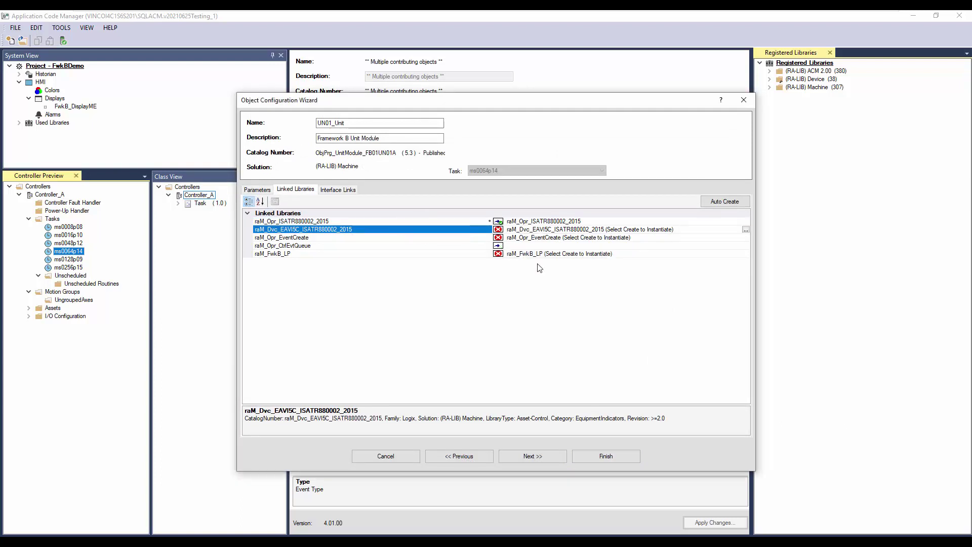
pyautogui.click(600, 466)
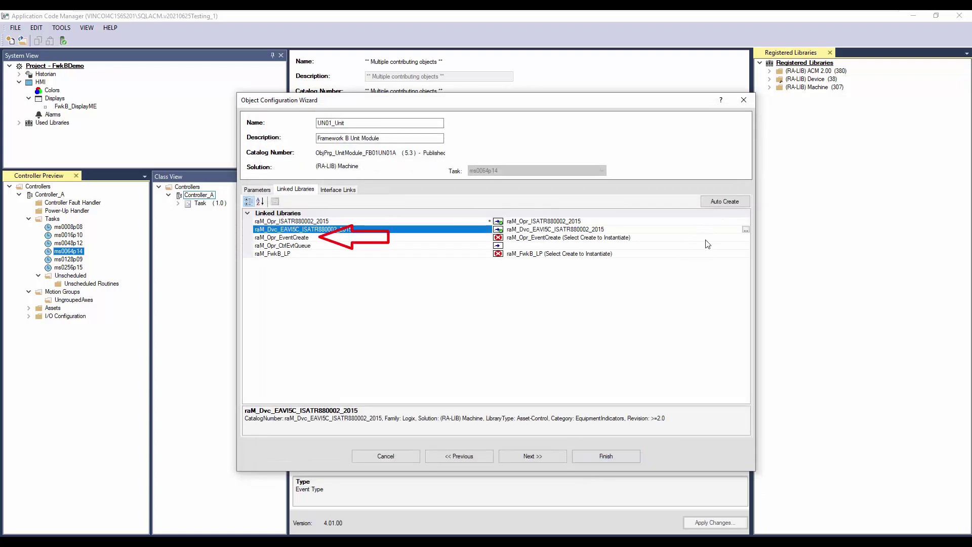
# Create a new instance of the raM_Opr_EventCreate linked library for the unit module, keeping its default settings
pyautogui.click(746, 237)
pyautogui.click(746, 237)
pyautogui.click(541, 247)
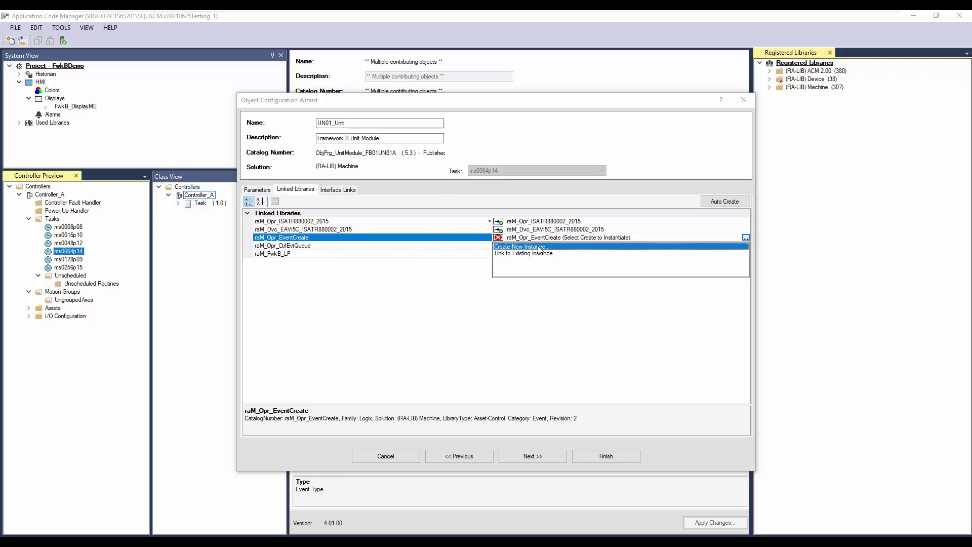
pyautogui.click(595, 466)
# Start a new raM_Opr_CtrlEvtQueue instance for the unit module, name it UN01_Events and assign it to task ms0064p14
pyautogui.click(678, 246)
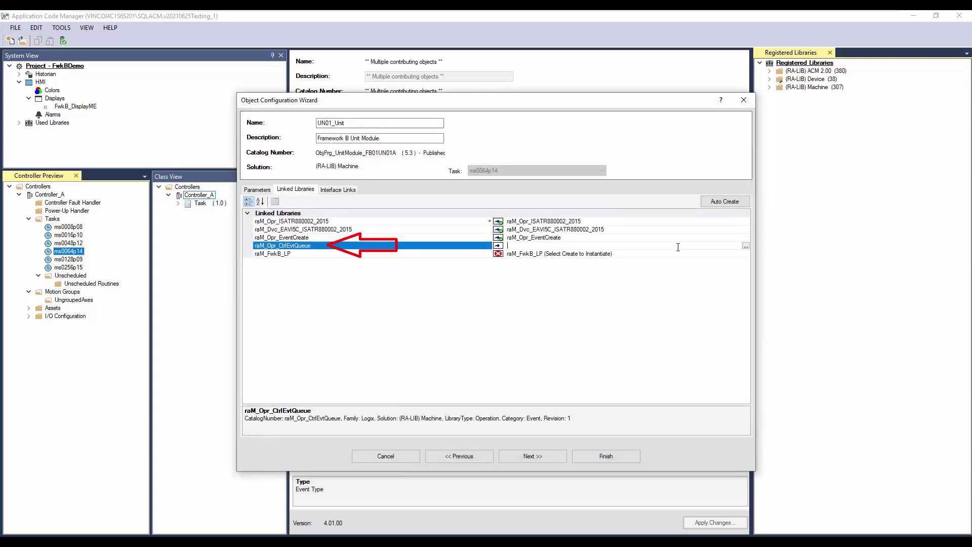
pyautogui.click(746, 246)
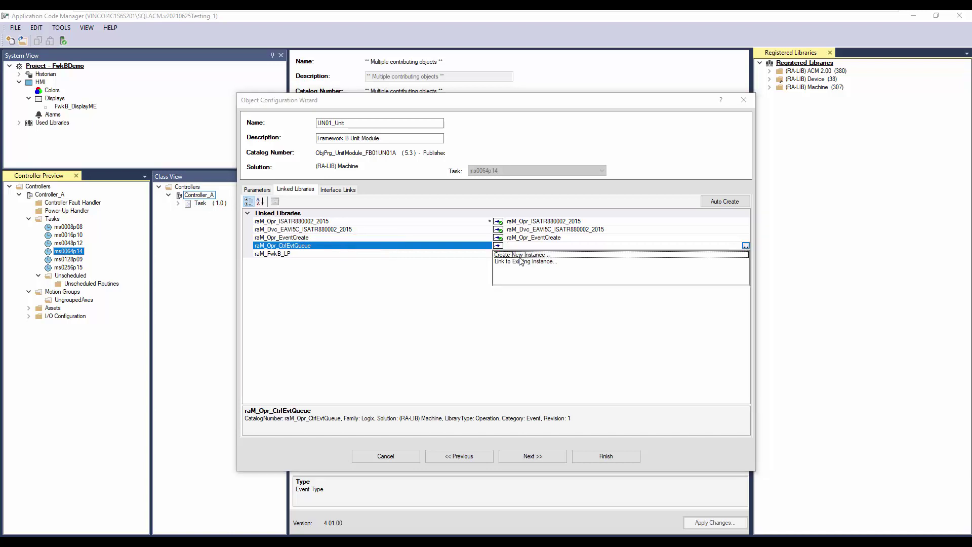
pyautogui.click(521, 255)
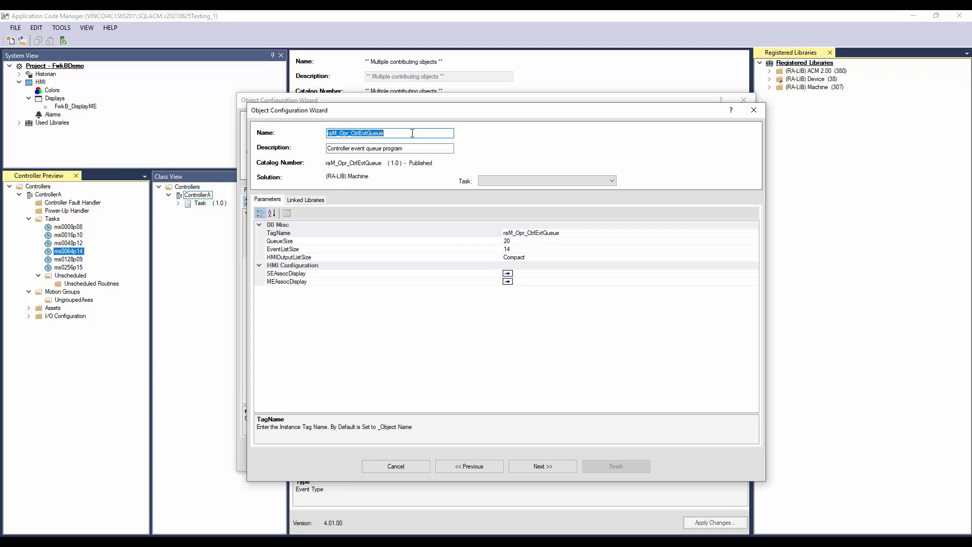
pyautogui.write('UN01_Events')
pyautogui.press('Tab')
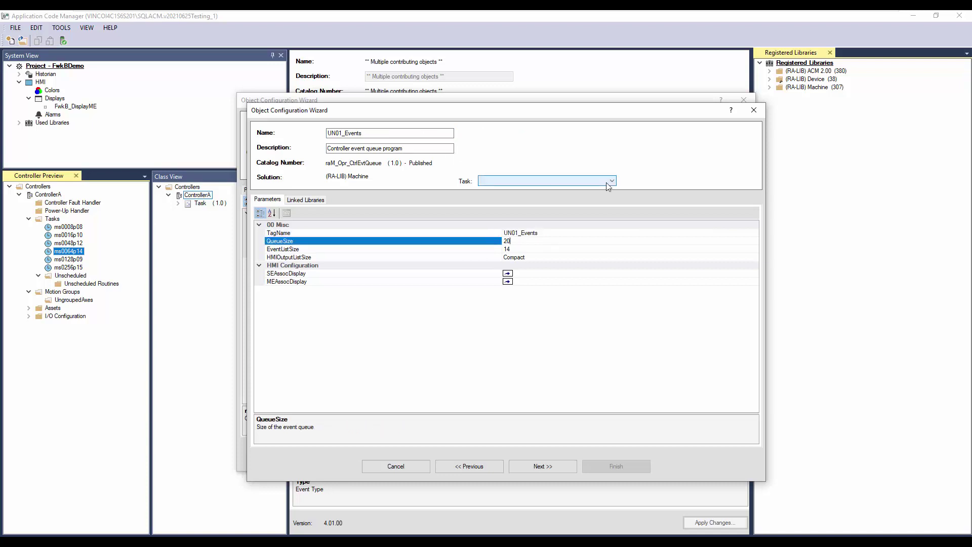
pyautogui.click(607, 182)
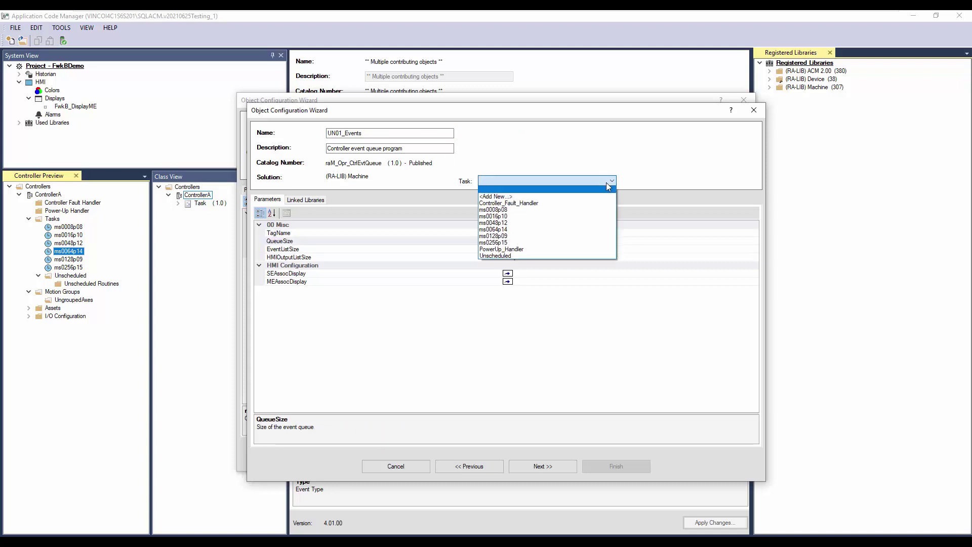
pyautogui.click(531, 231)
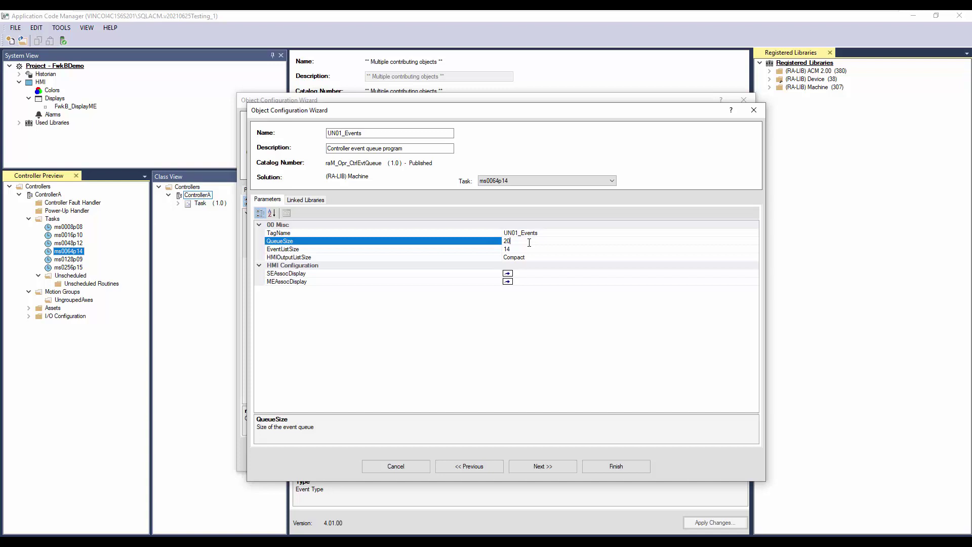
# Set the UN01_Events queue's QueueSize to 50, EventListSize to 20 and HMIOutputListSize to Full
pyautogui.press('BackSpace')
pyautogui.press('BackSpace')
pyautogui.write('50')
pyautogui.click(532, 250)
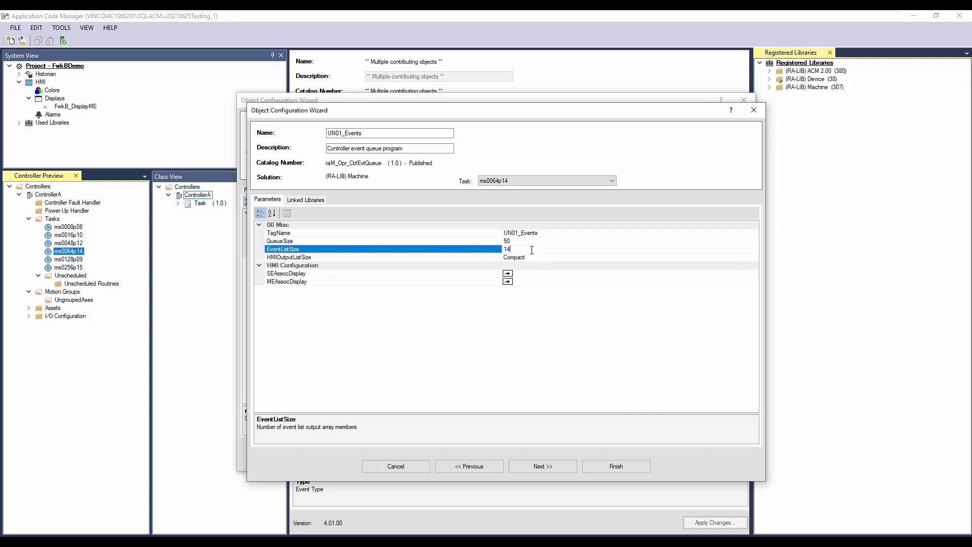
pyautogui.click(544, 260)
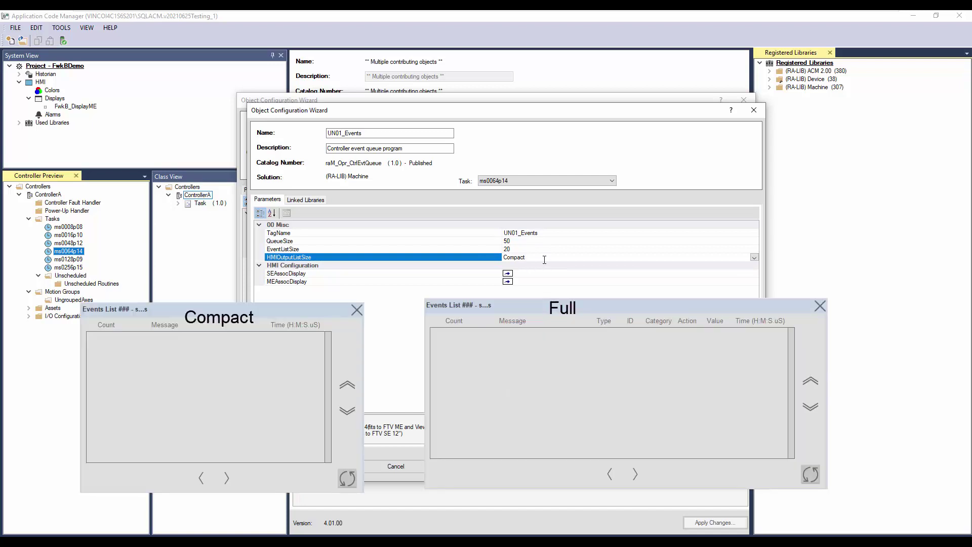
pyautogui.click(754, 257)
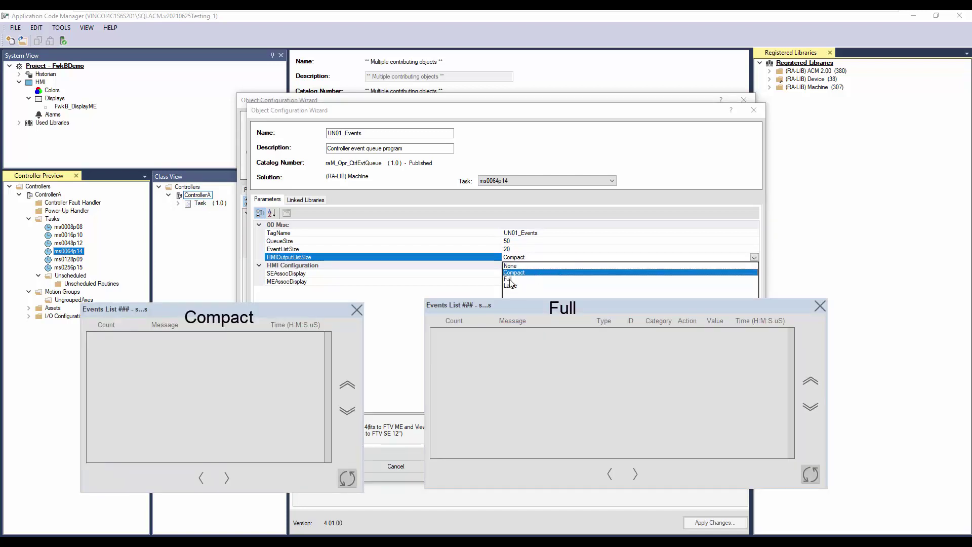
pyautogui.click(508, 279)
# Link the event queue's MEAssocDisplay parameter to the OptionalUnitObj display of FwkB_DisplayME
pyautogui.click(641, 281)
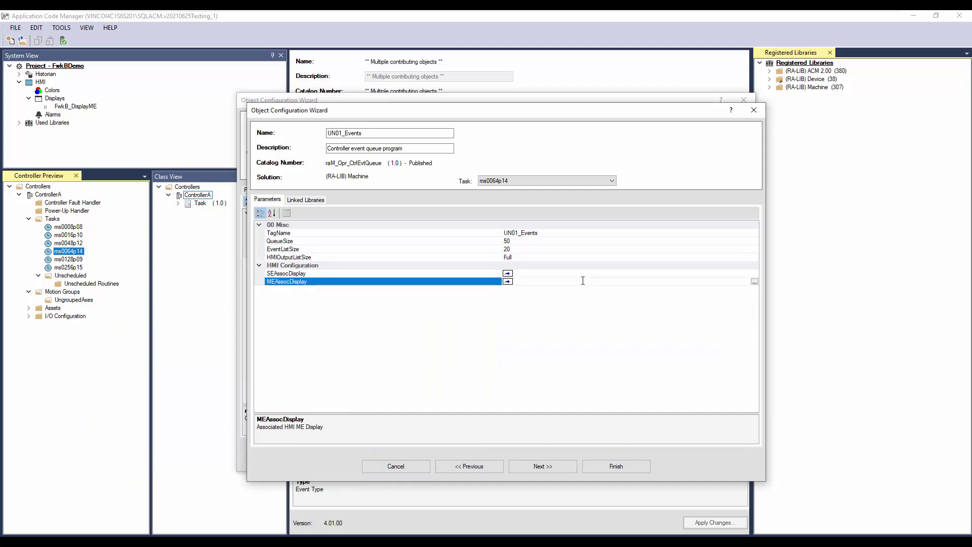
pyautogui.click(754, 282)
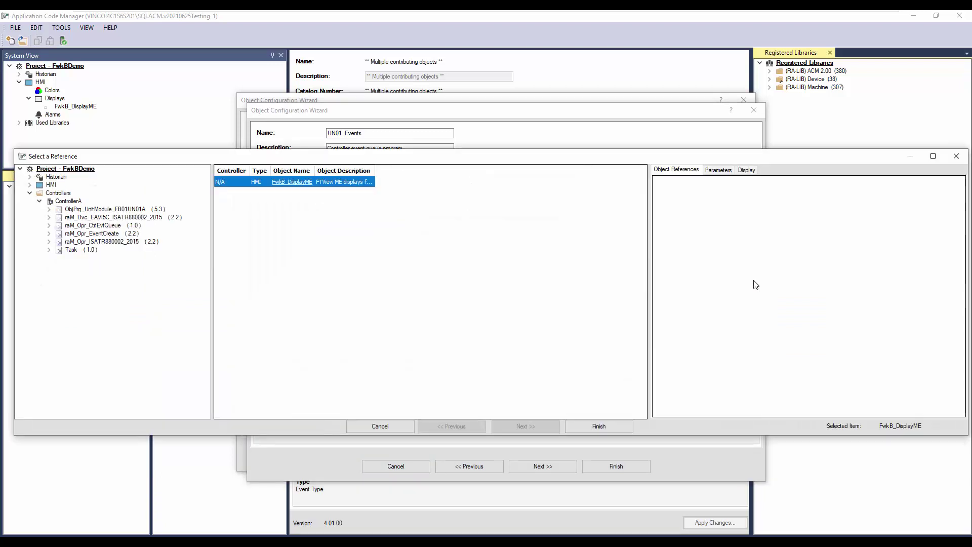
pyautogui.click(747, 169)
pyautogui.click(689, 197)
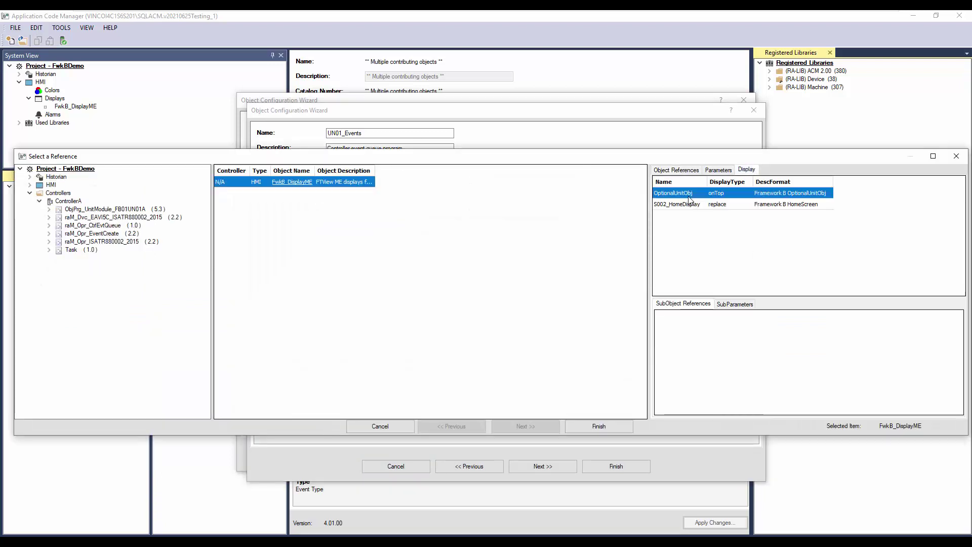
pyautogui.click(592, 428)
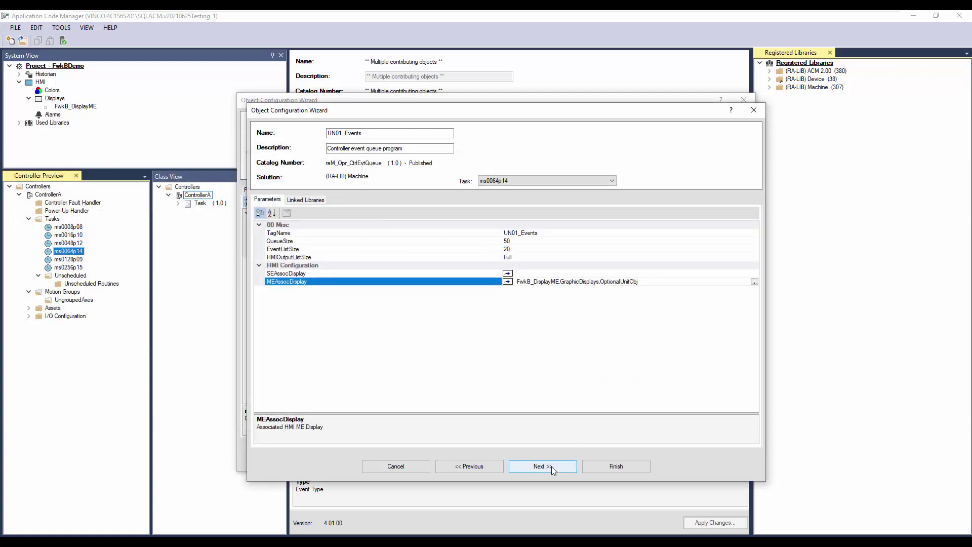
# Automatically create the event queue's raM_Opr_EventListAnlytc and raM_Opr_EventListSqntl linked libraries and finish configuring UN01_Events
pyautogui.click(552, 468)
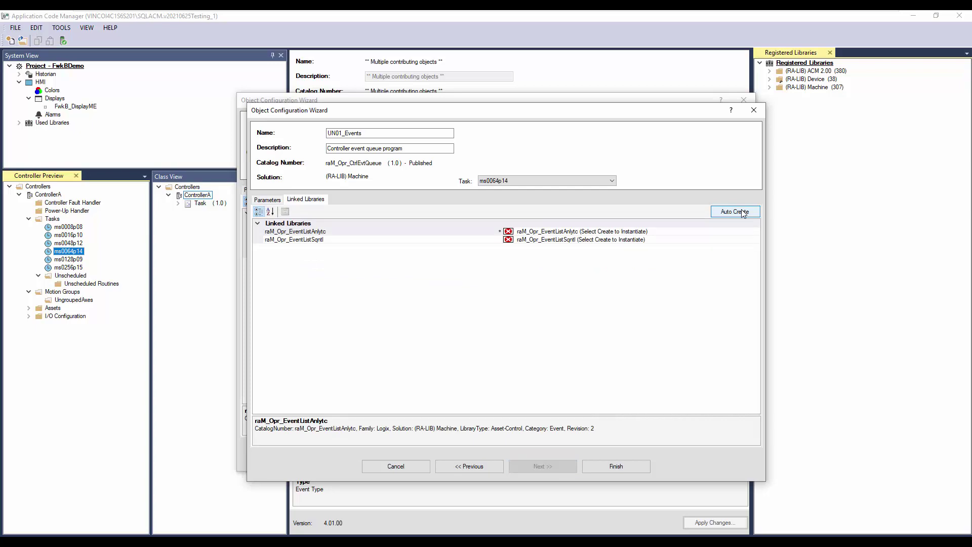
pyautogui.click(735, 211)
pyautogui.click(675, 439)
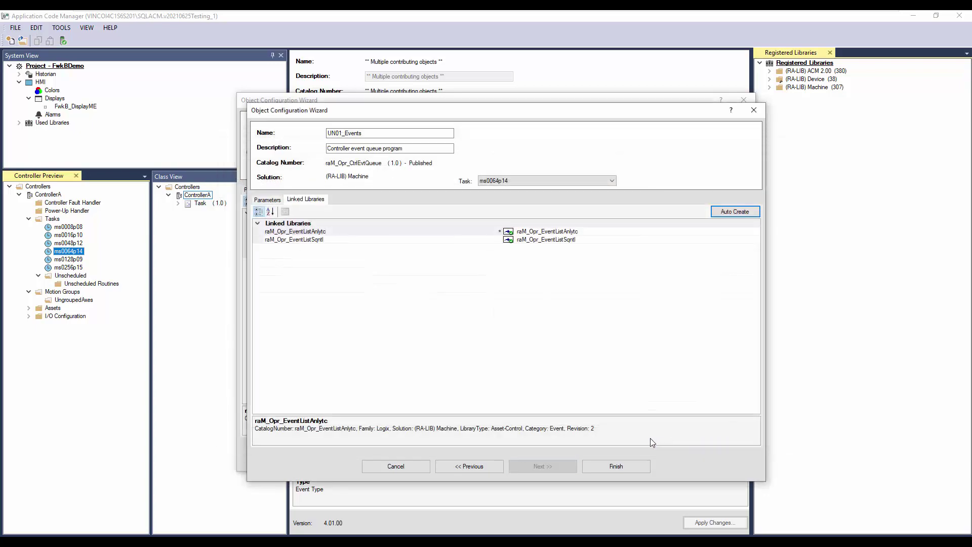
pyautogui.click(617, 467)
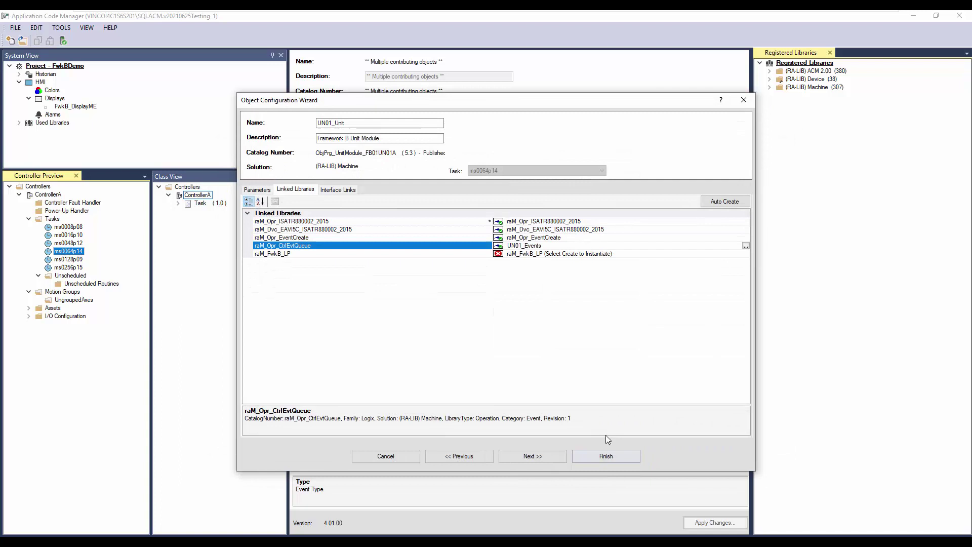
# Start a new raM_FwkB_LP language pack instance for the unit module and set Include_CS and Include_DE to Yes
pyautogui.click(746, 254)
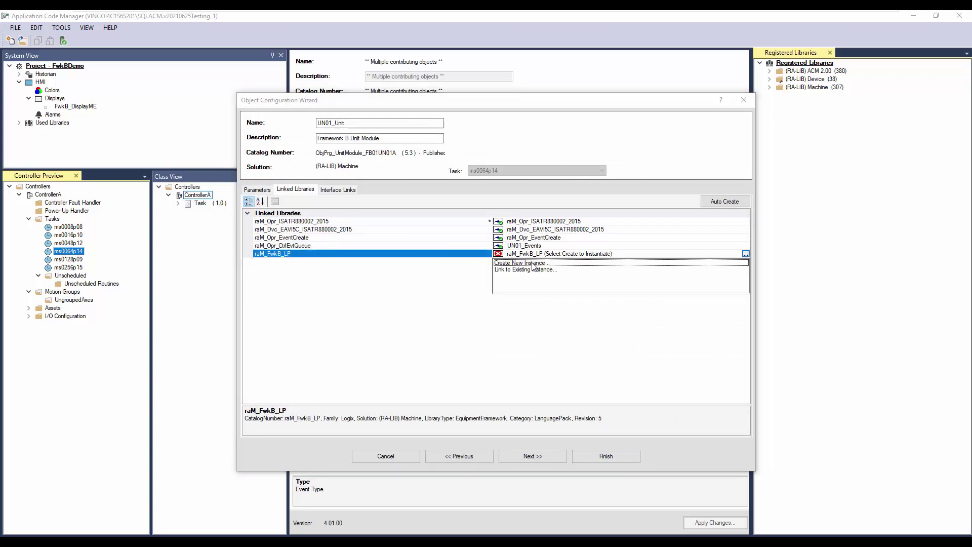
pyautogui.click(533, 265)
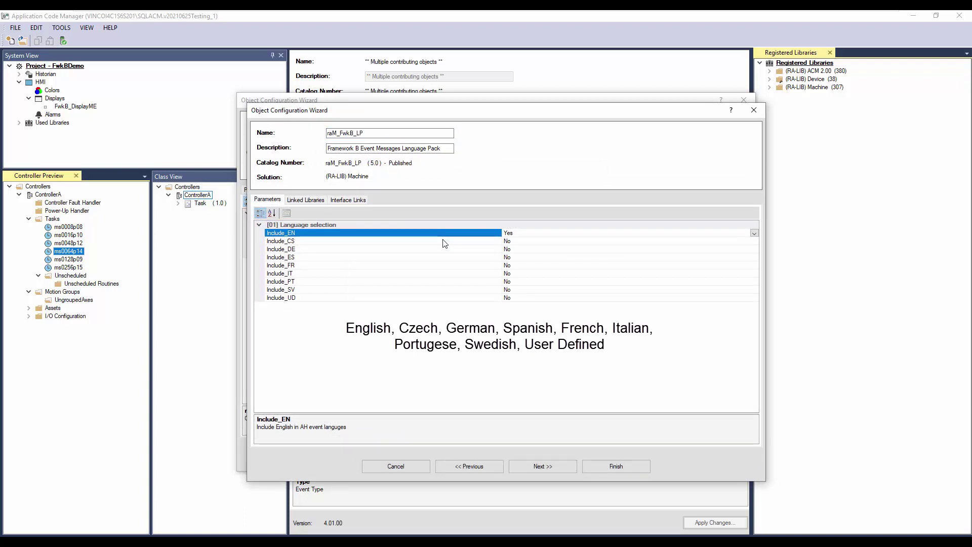
pyautogui.click(754, 242)
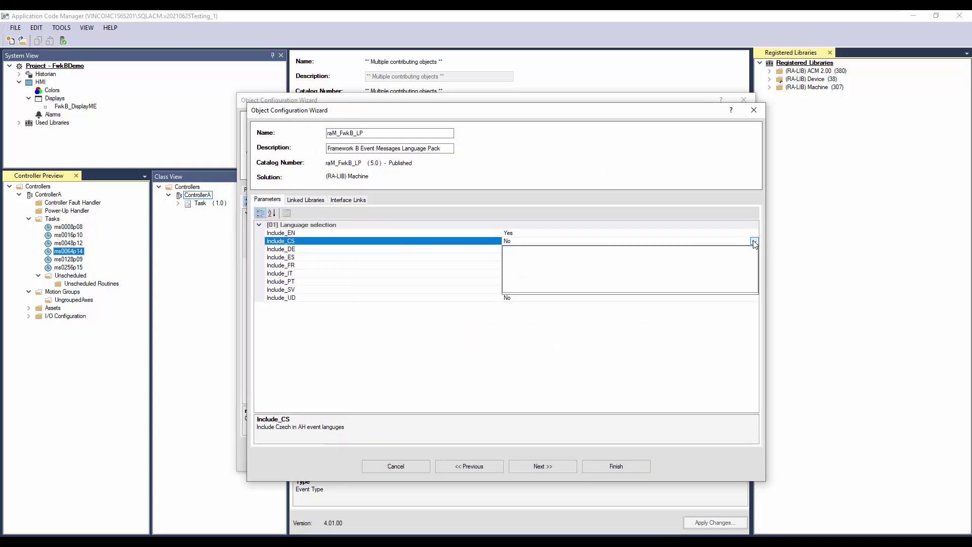
pyautogui.click(630, 250)
pyautogui.click(754, 250)
pyautogui.click(514, 258)
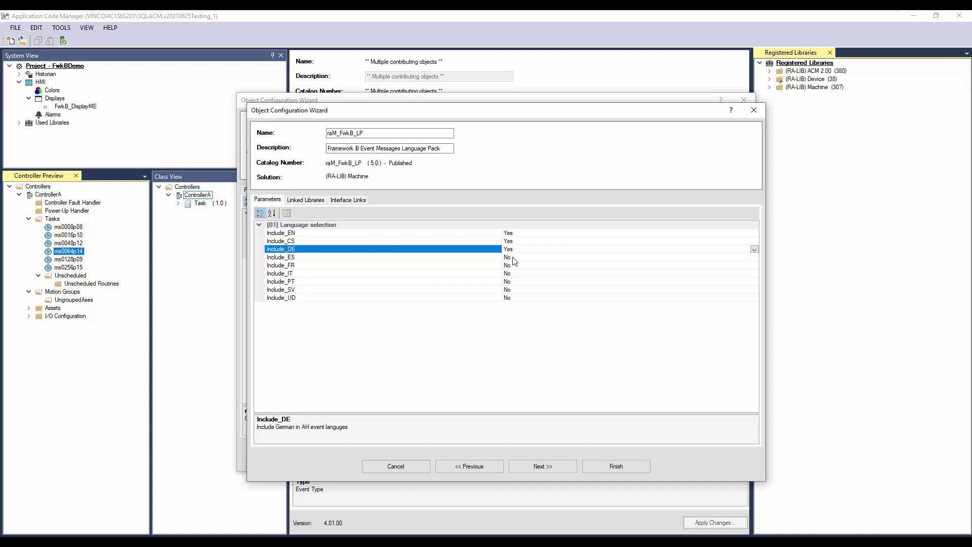
# Link the language pack's Queue library to the existing UN01_Events instance and finish the language pack configuration
pyautogui.click(543, 467)
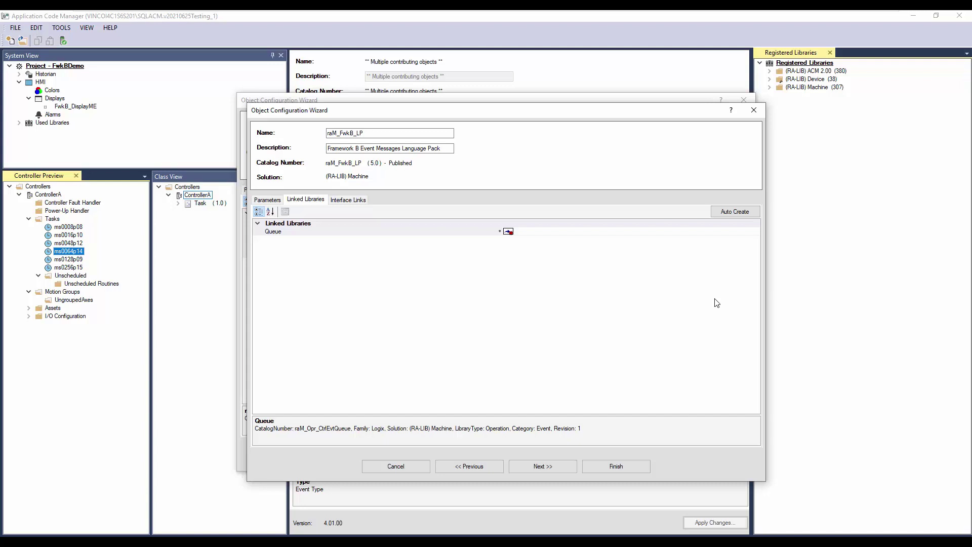
pyautogui.click(757, 233)
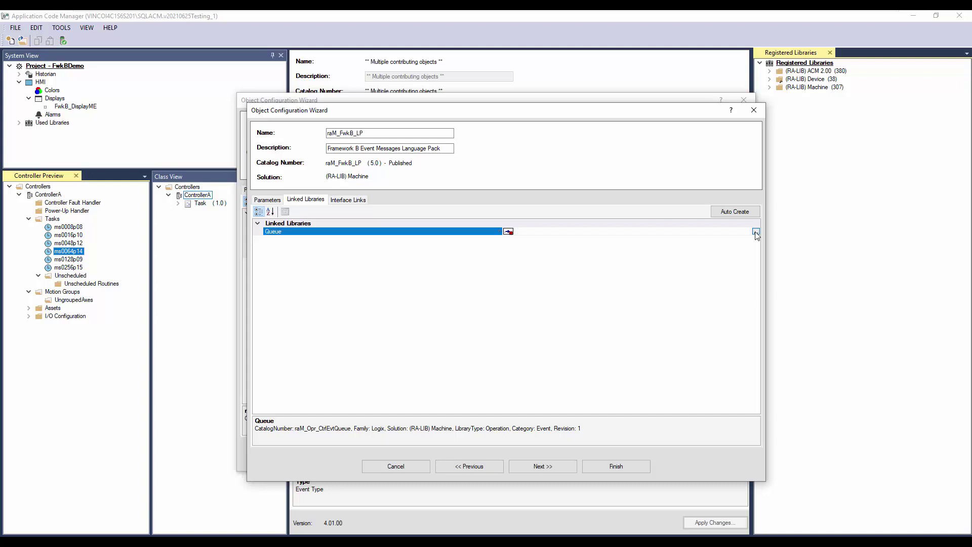
pyautogui.click(756, 232)
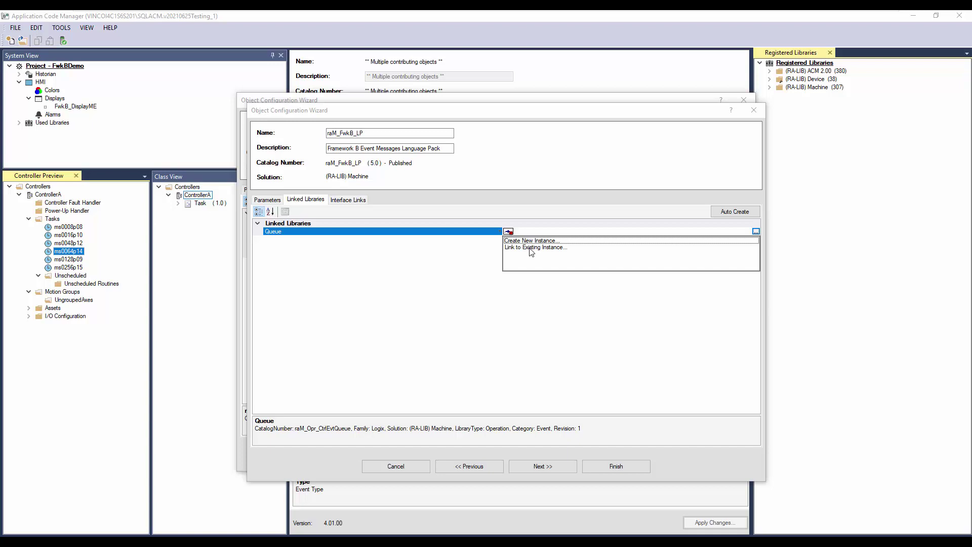
pyautogui.click(531, 248)
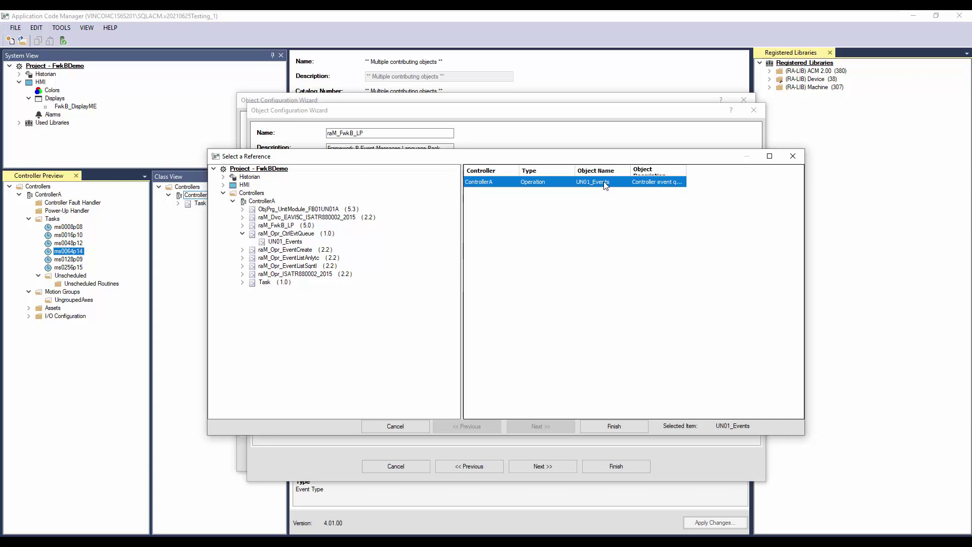
pyautogui.click(609, 425)
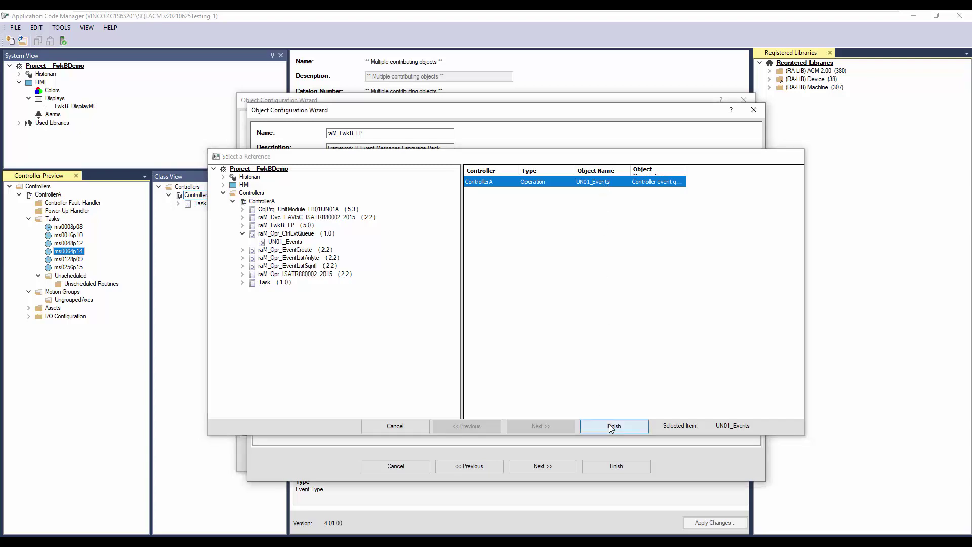
pyautogui.click(597, 466)
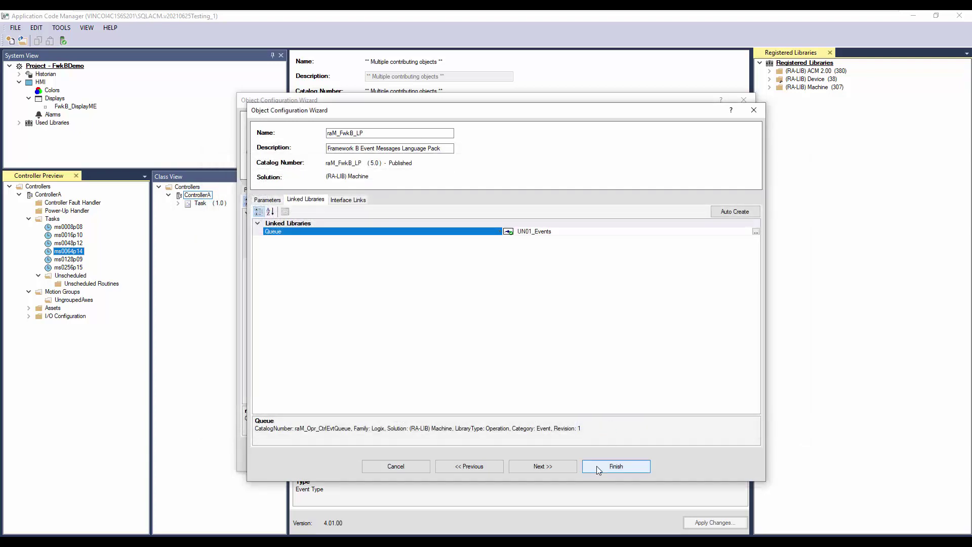
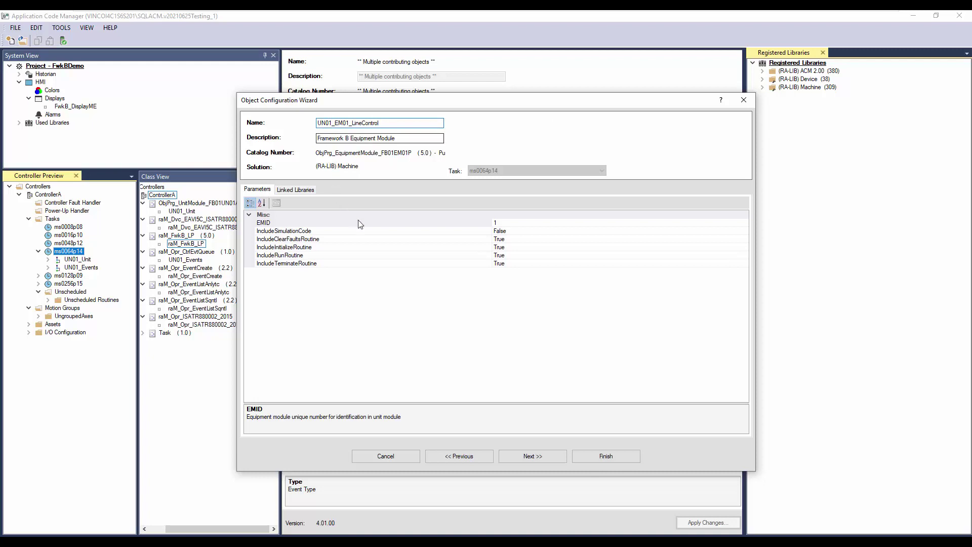
# Review the simulation code and clear faults routine options of the UN01_EM01_LineControl equipment module and proceed to its linked libraries
pyautogui.click(479, 232)
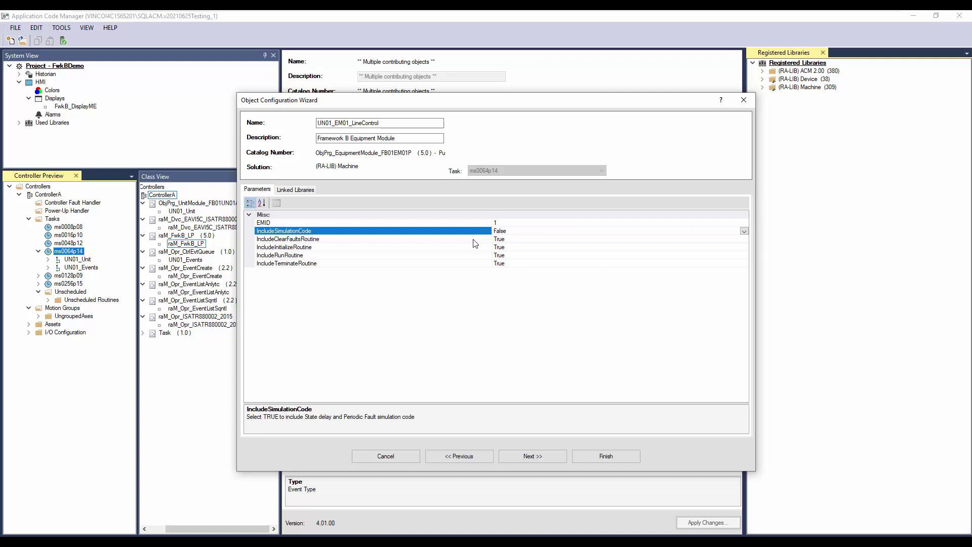
pyautogui.click(476, 240)
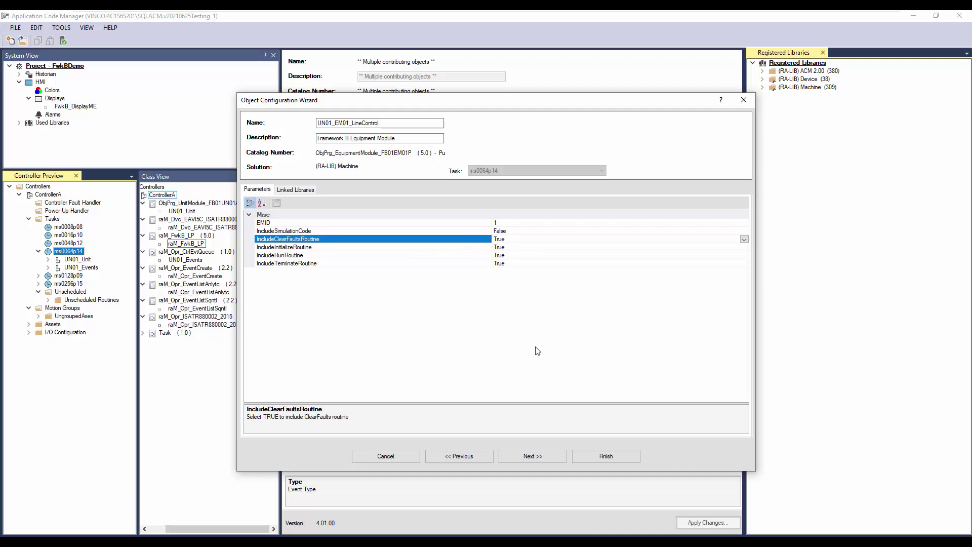
pyautogui.click(533, 456)
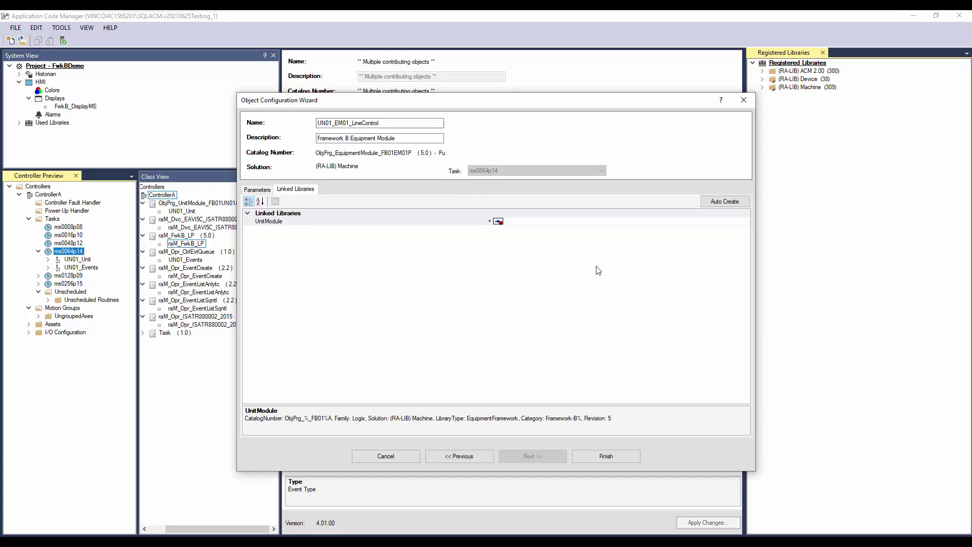
# Link the line control equipment module's UnitModule library to the existing UN01_Unit instance and finish its configuration
pyautogui.click(749, 223)
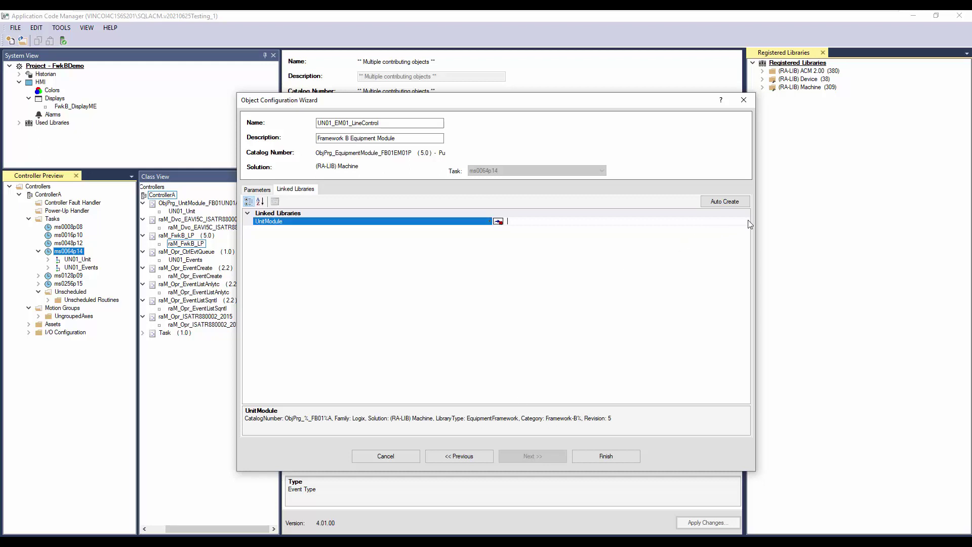
pyautogui.click(746, 222)
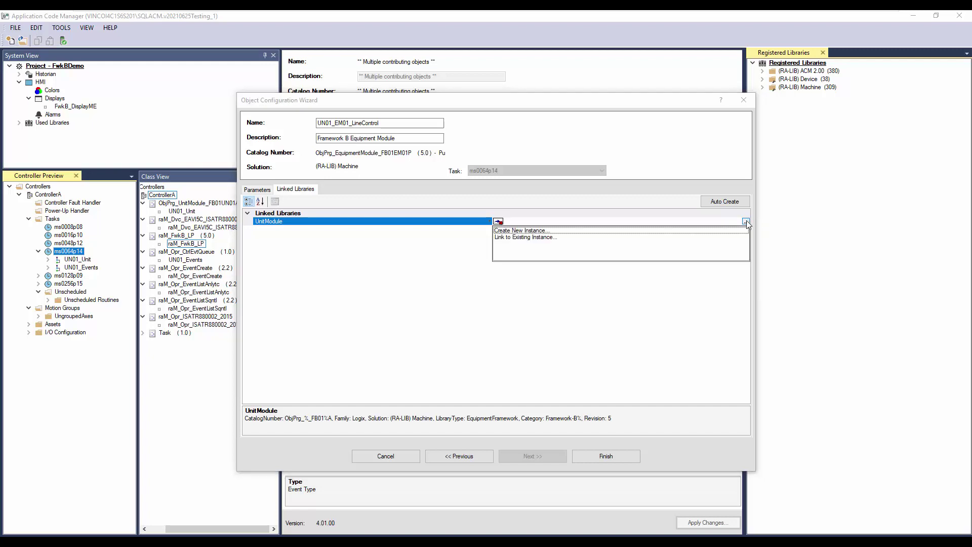
pyautogui.click(535, 238)
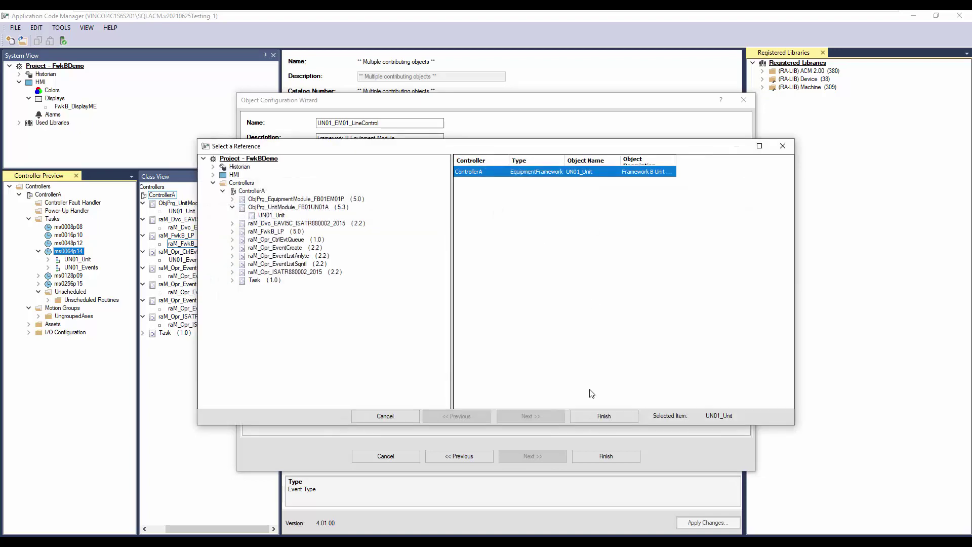
pyautogui.click(603, 414)
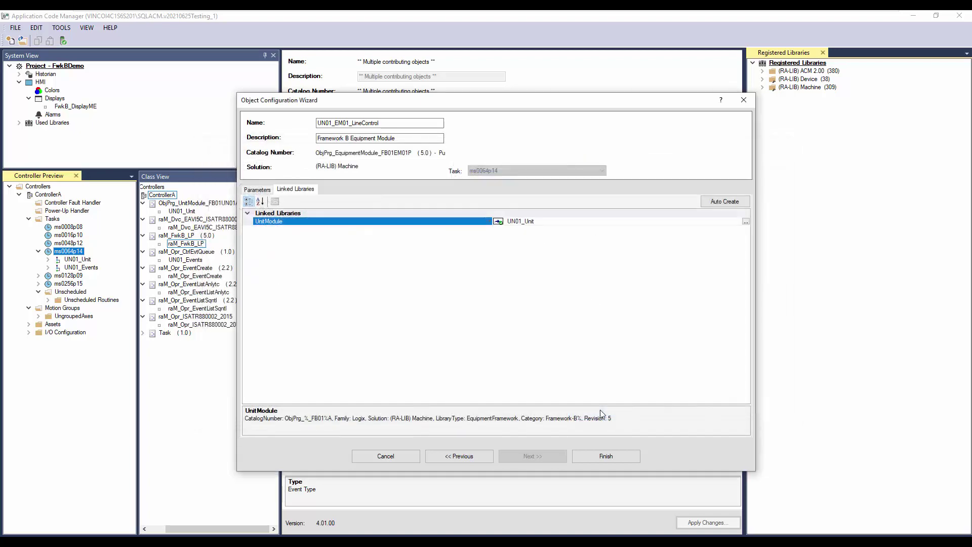
pyautogui.click(599, 459)
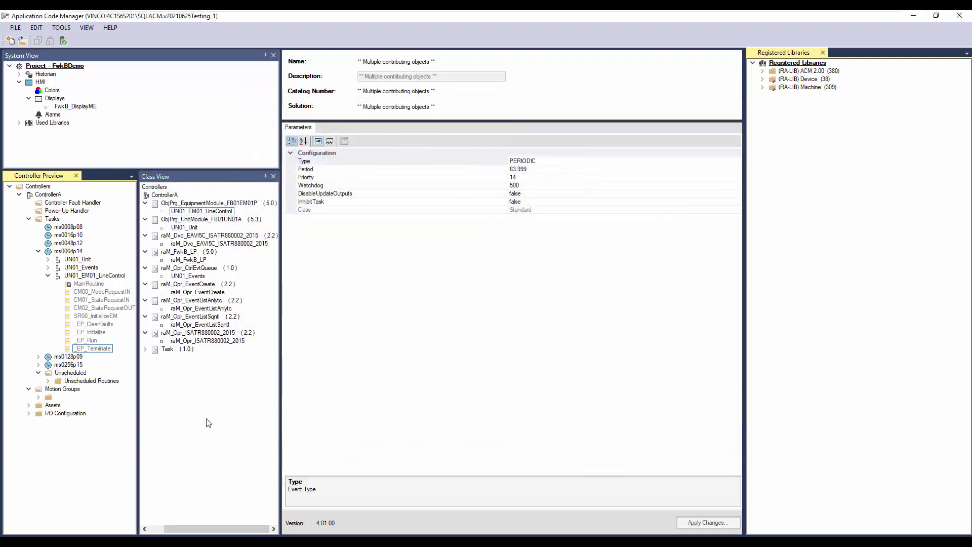
pyautogui.click(110, 275)
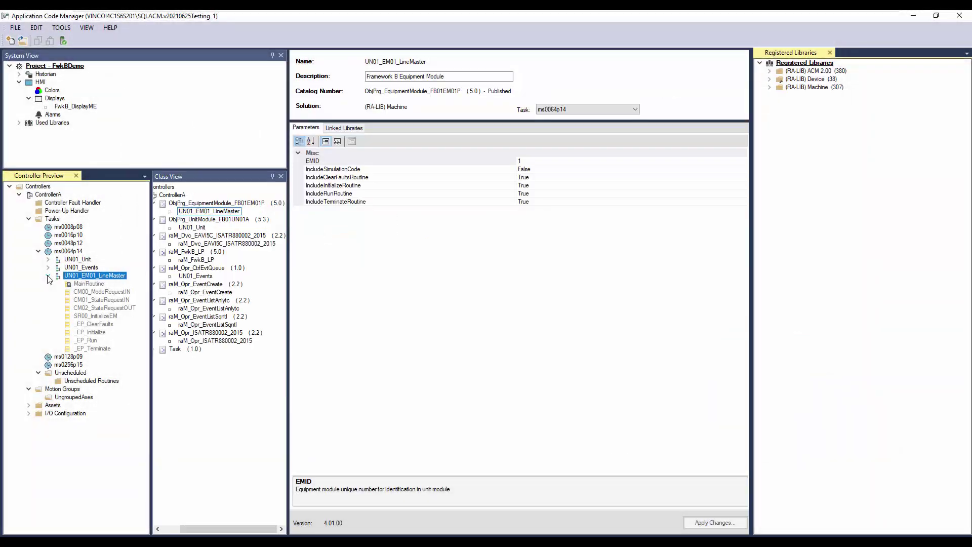
pyautogui.click(48, 276)
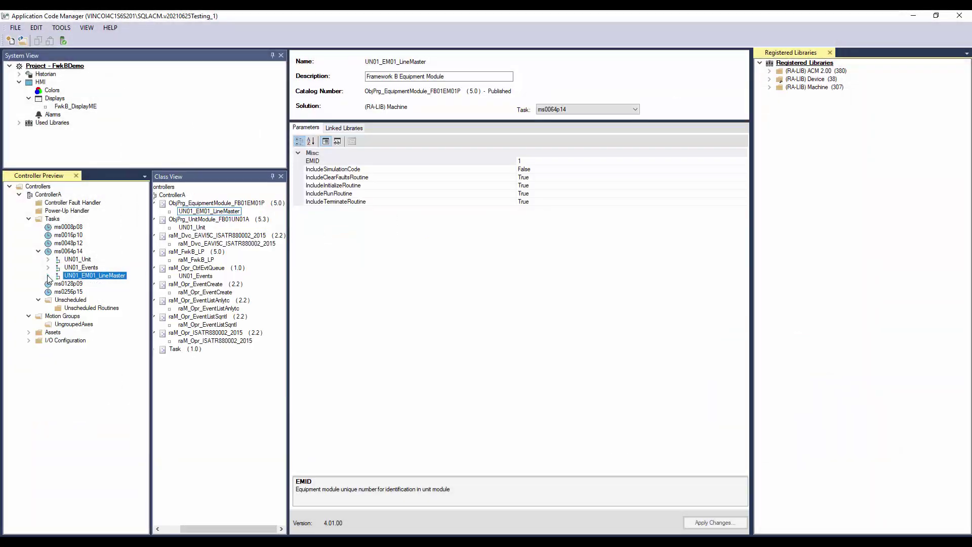
# Add an ObjPrg_EquipmentModule_FB01EM01P instance named UN01_EM02_Unwinder to the ms0064p14 task and set its EMID to 2
pyautogui.rightClick(68, 251)
pyautogui.click(98, 257)
pyautogui.click(243, 160)
pyautogui.click(462, 172)
pyautogui.click(533, 456)
pyautogui.doubleClick(428, 126)
pyautogui.write('UN01_EM02_Unwinder')
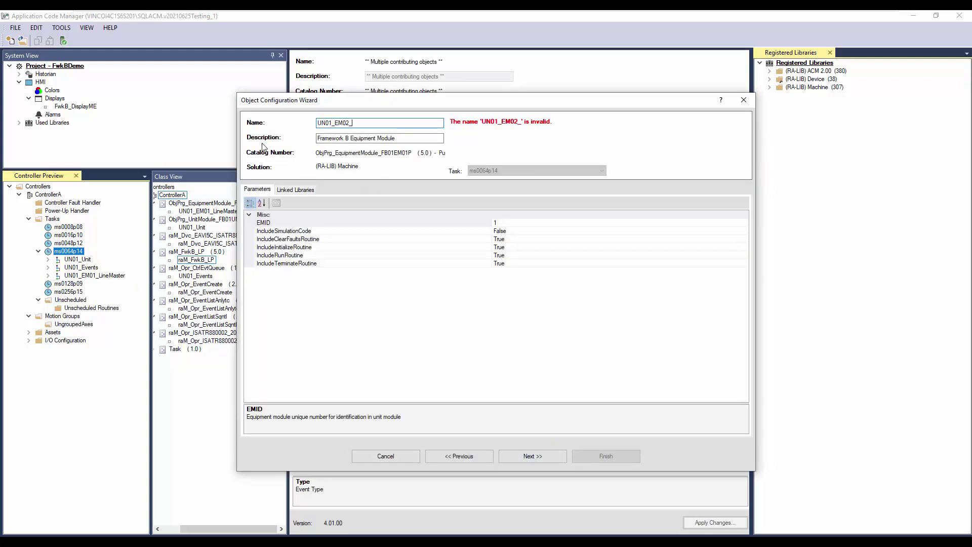
pyautogui.click(518, 224)
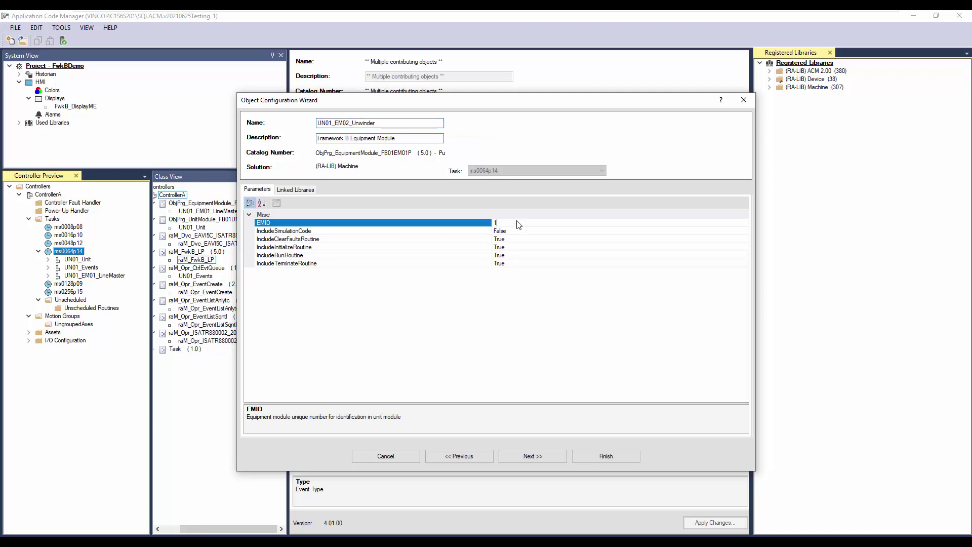
pyautogui.write('2')
# Link the UnitModule library of UN01_EM02_Unwinder to the existing UN01_Unit instance and finish the module
pyautogui.click(292, 191)
pyautogui.click(496, 223)
pyautogui.click(496, 223)
pyautogui.click(526, 233)
pyautogui.click(592, 420)
pyautogui.click(590, 455)
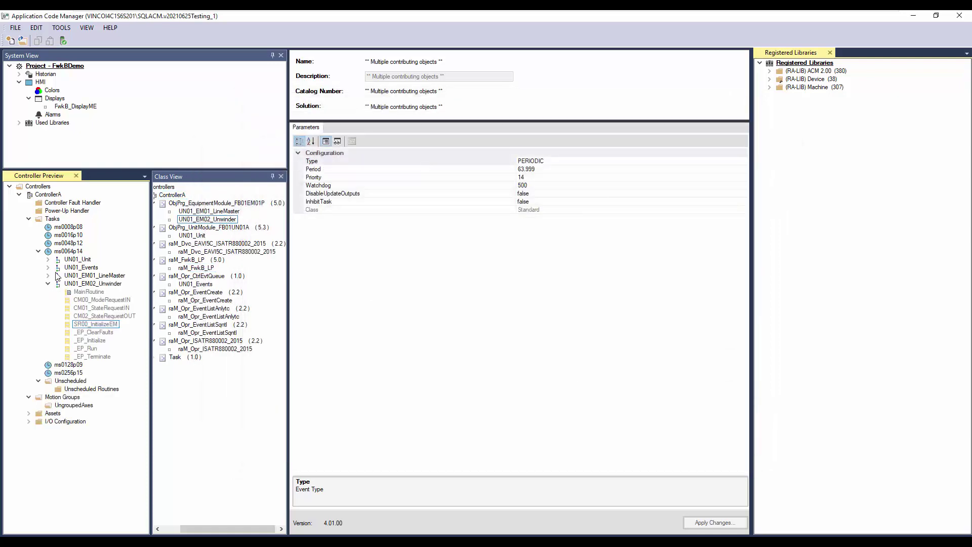
# Add another ObjPrg_EquipmentModule_FB01EM01P instance to the ms0064p14 task, named UN01_EM03_Nip with EMID 3
pyautogui.rightClick(68, 252)
pyautogui.click(99, 260)
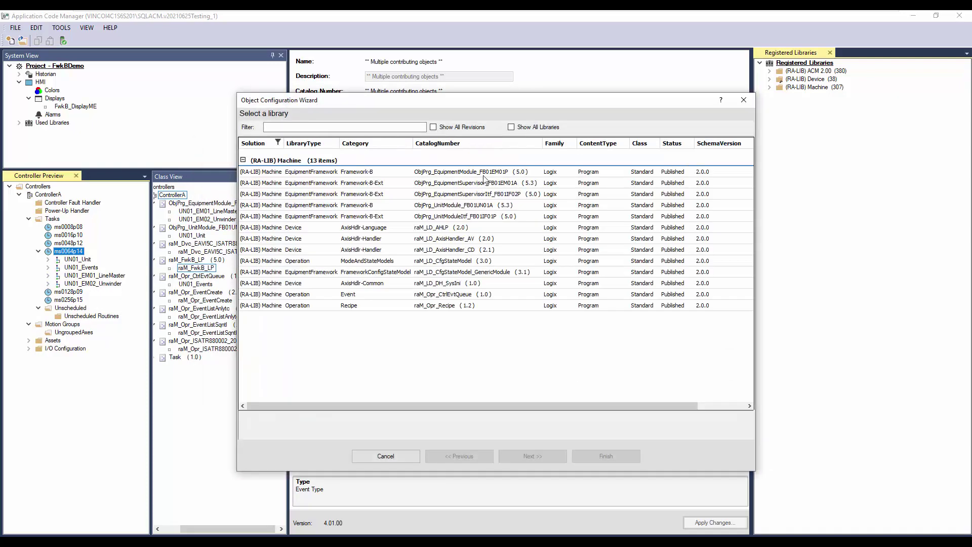
pyautogui.doubleClick(460, 168)
pyautogui.moveTo(430, 124); pyautogui.dragTo(300, 126)
pyautogui.write('UN01_EM03_Nip')
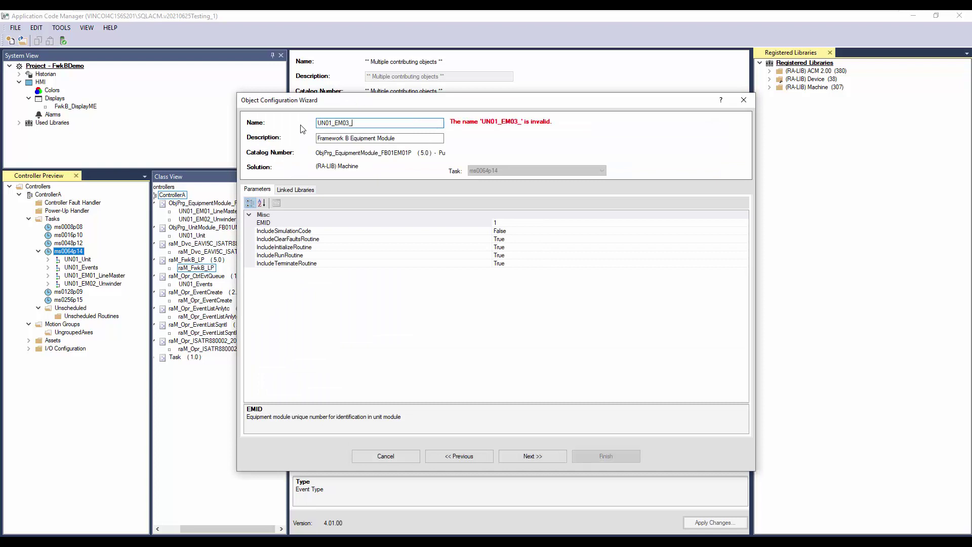
pyautogui.click(522, 224)
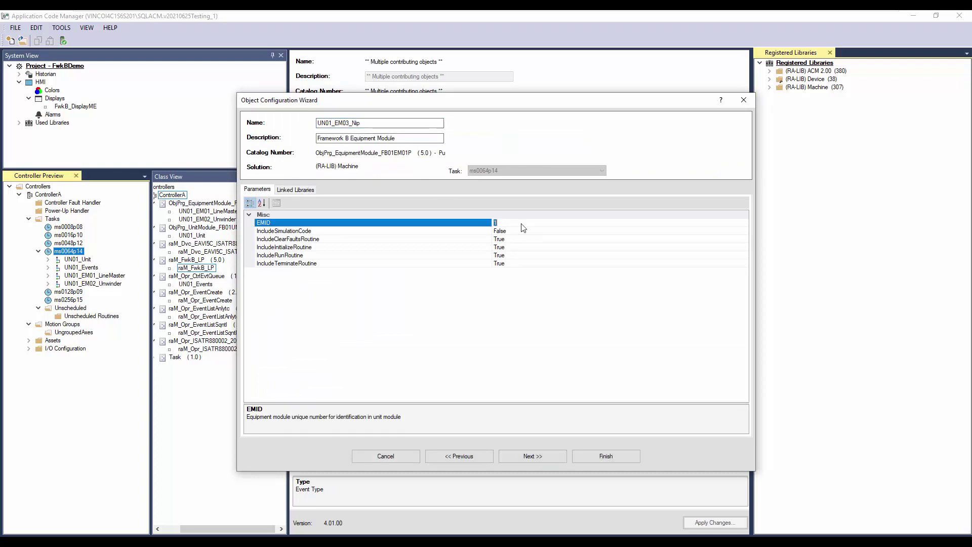
# Link the UnitModule library of UN01_EM03_Nip to the existing UN01_Unit instance and finish the module
pyautogui.click(533, 456)
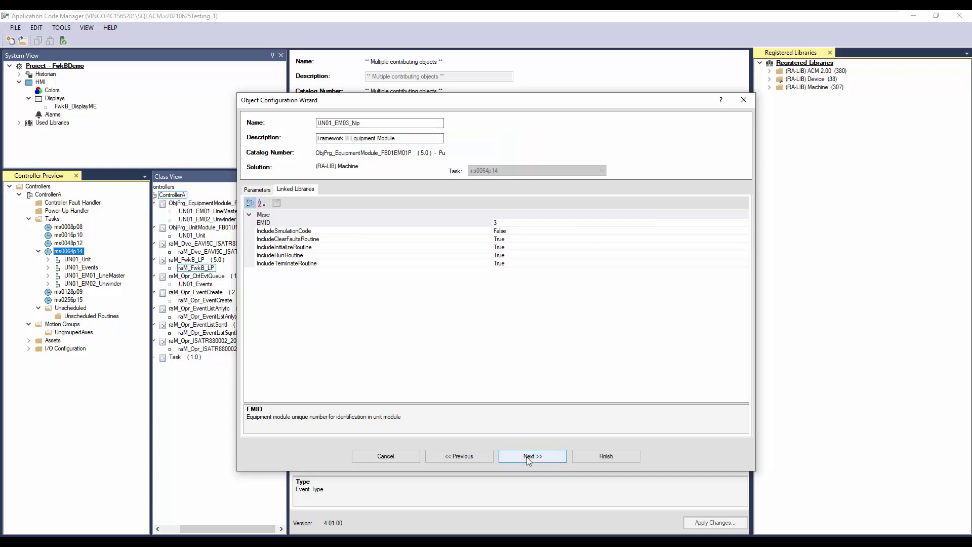
pyautogui.click(745, 221)
pyautogui.click(550, 238)
pyautogui.click(620, 416)
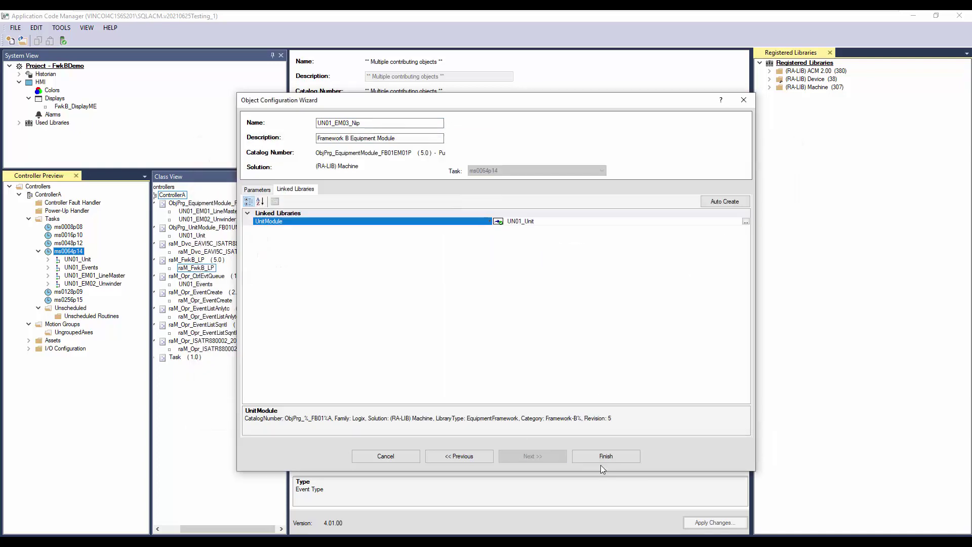
pyautogui.click(603, 459)
# Add a fourth equipment module to the ms0064p14 task, named UN01_EM04_Winder with EMID 4
pyautogui.rightClick(69, 251)
pyautogui.click(97, 261)
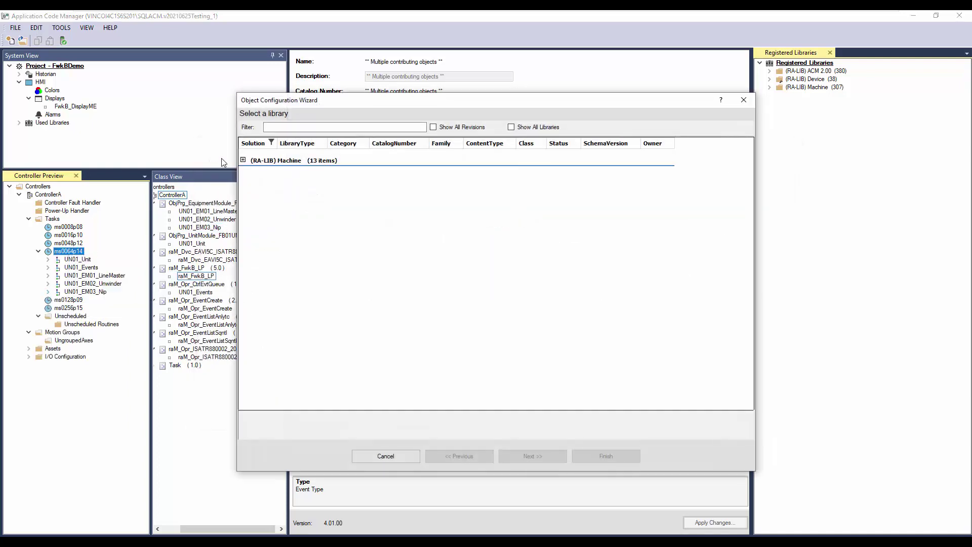
pyautogui.doubleClick(248, 166)
pyautogui.write('UN01_EM04_Winder')
pyautogui.click(521, 226)
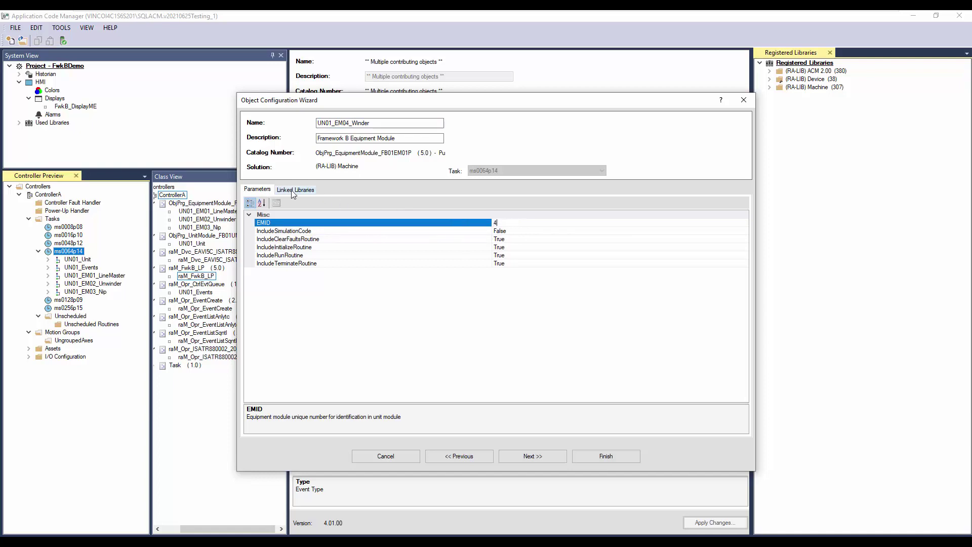
# Link the UnitModule library of UN01_EM04_Winder to the existing UN01_Unit instance and finish the module
pyautogui.click(291, 190)
pyautogui.click(746, 221)
pyautogui.click(526, 237)
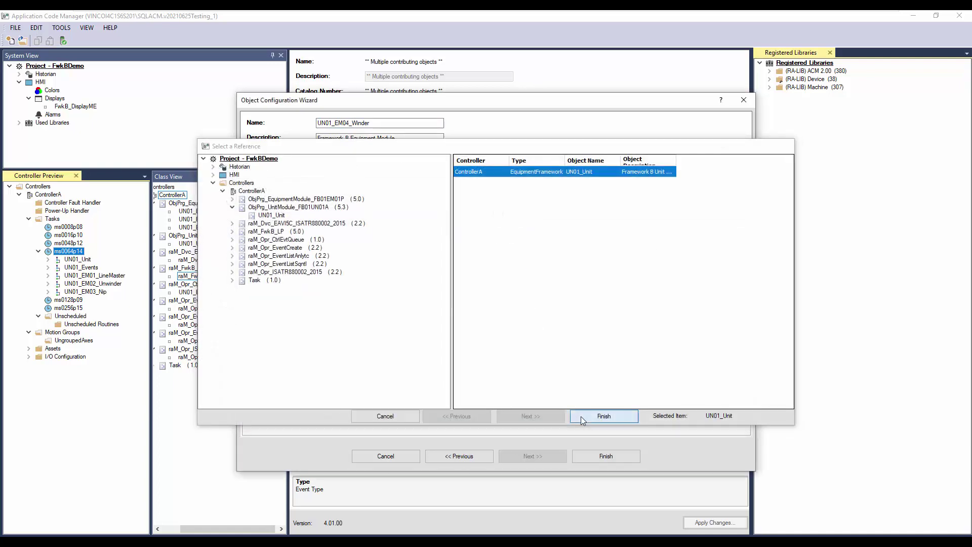
pyautogui.click(581, 416)
pyautogui.click(606, 456)
pyautogui.click(49, 300)
pyautogui.click(48, 300)
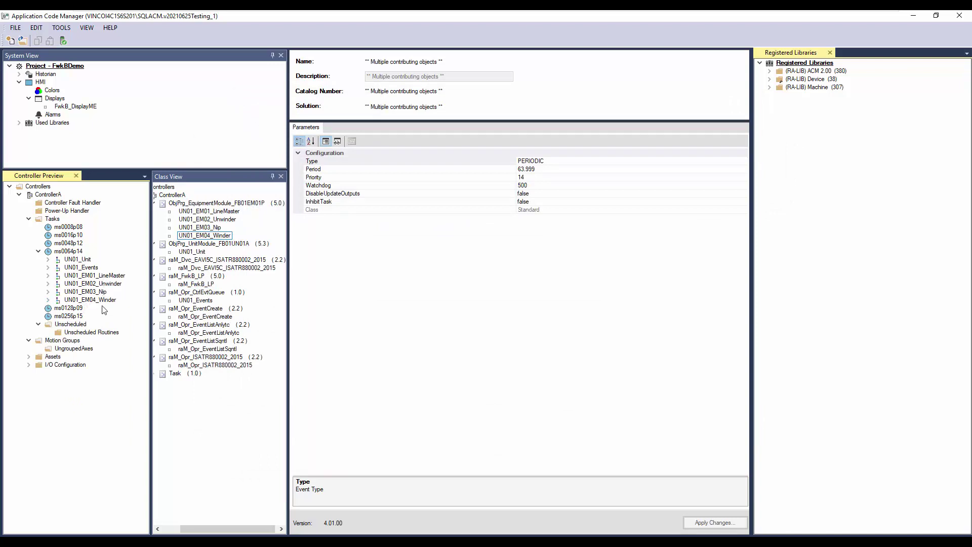
# Check the EMID parameter of each of the LineMaster, Unwinder, Nip and Winder equipment modules
pyautogui.click(99, 276)
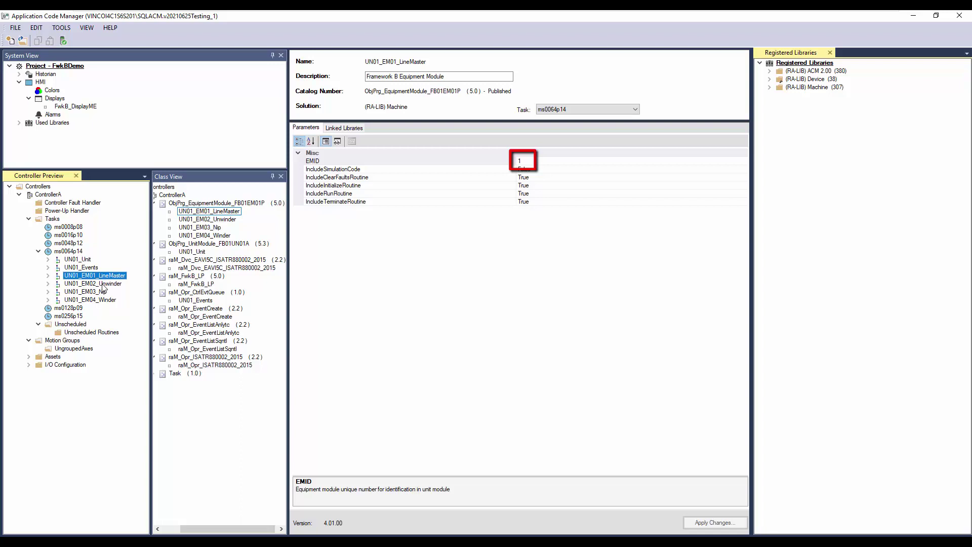
pyautogui.click(103, 284)
pyautogui.click(103, 293)
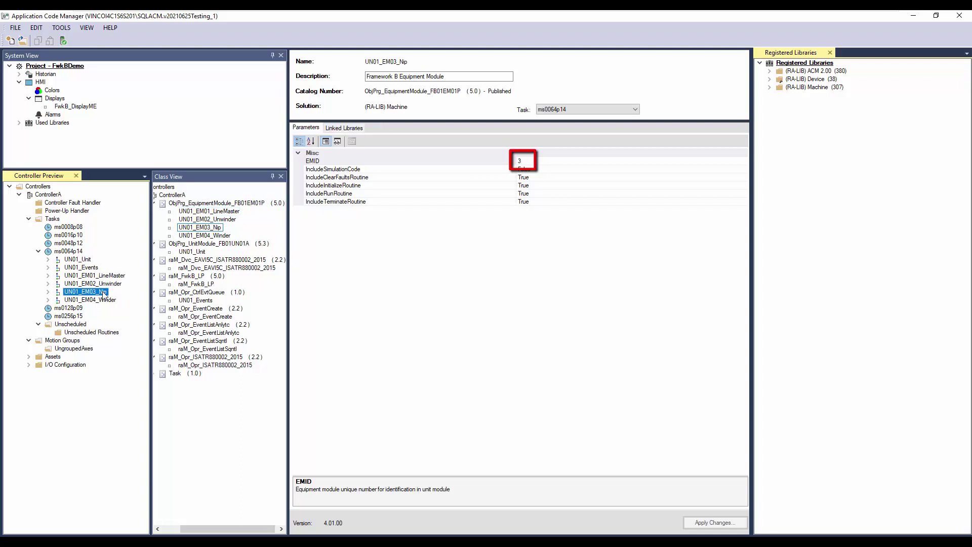
pyautogui.click(104, 301)
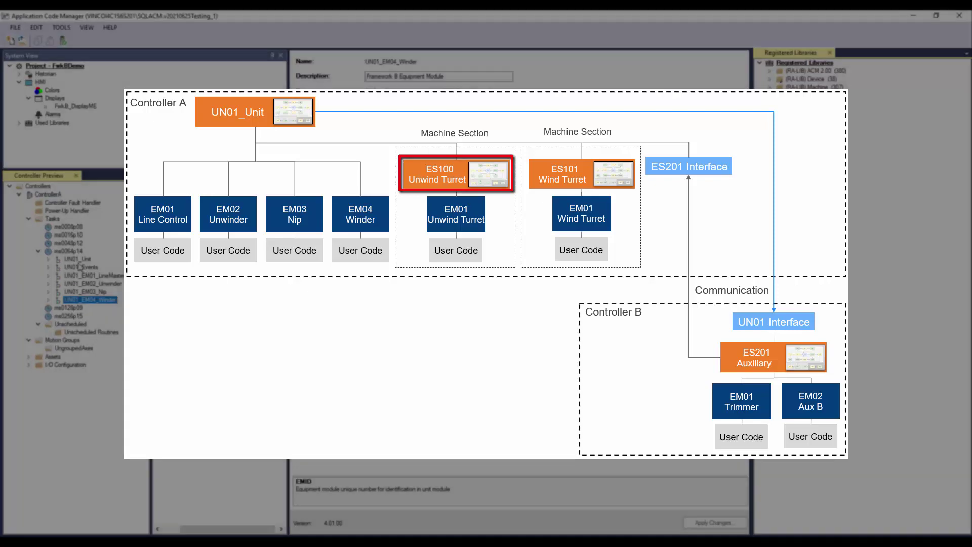
# Add an ObjPrg_EquipmentSupervisor_FB01EM01A instance named UN01_ES100_UnwinderTurret to the ms0064p14 task
pyautogui.click(80, 252)
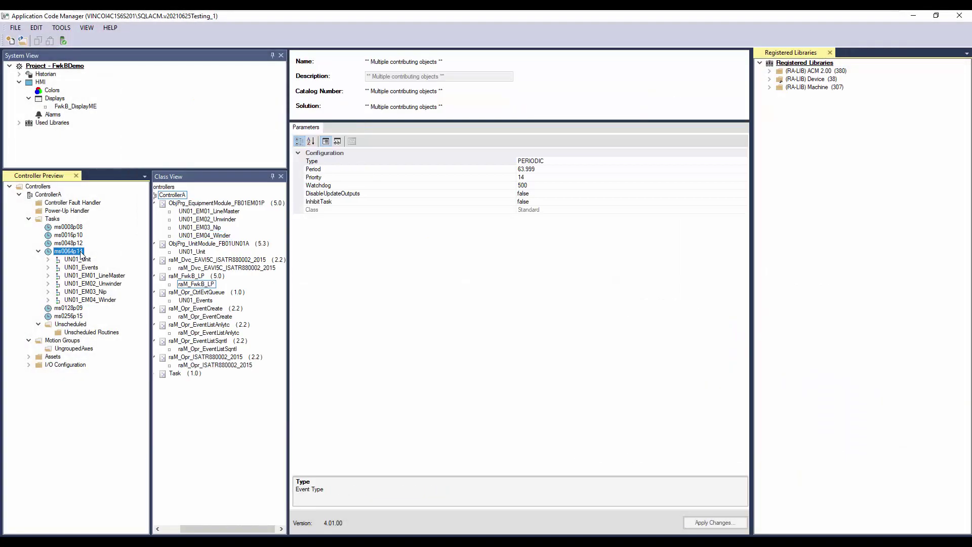
pyautogui.rightClick(80, 253)
pyautogui.click(88, 258)
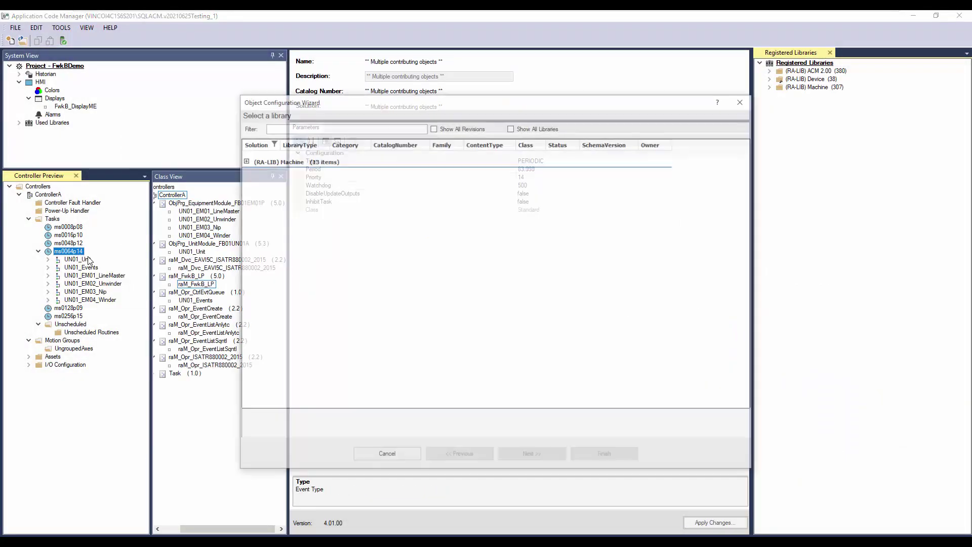
pyautogui.click(473, 184)
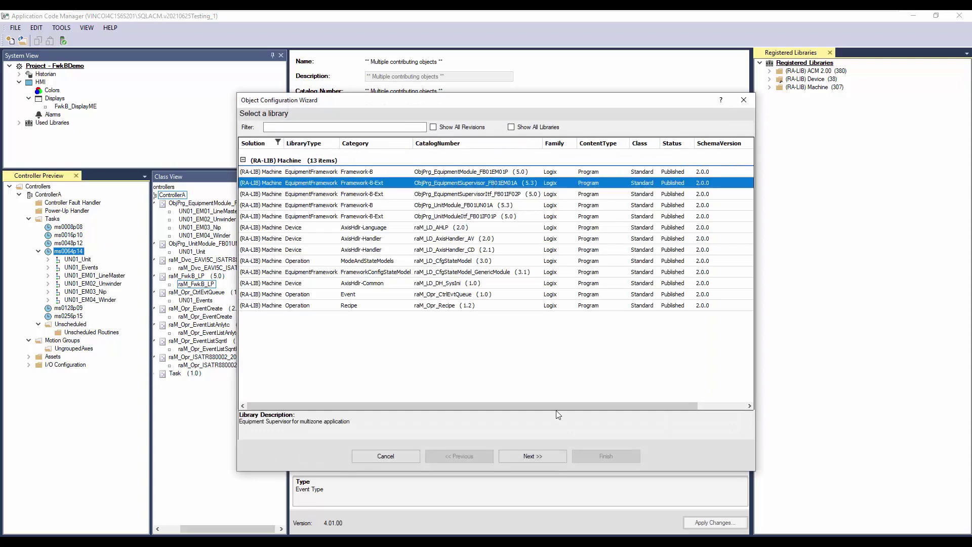
pyautogui.click(562, 456)
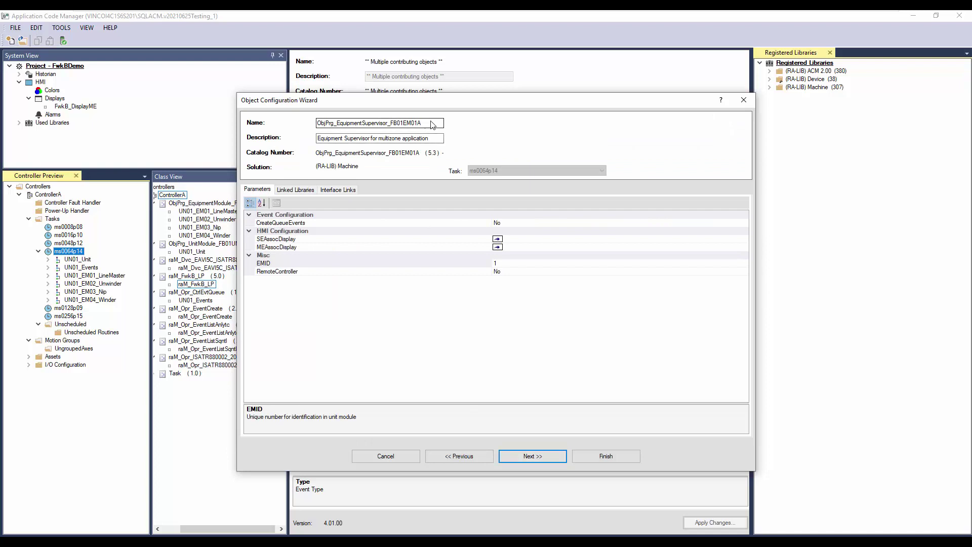
pyautogui.moveTo(433, 123); pyautogui.dragTo(287, 133)
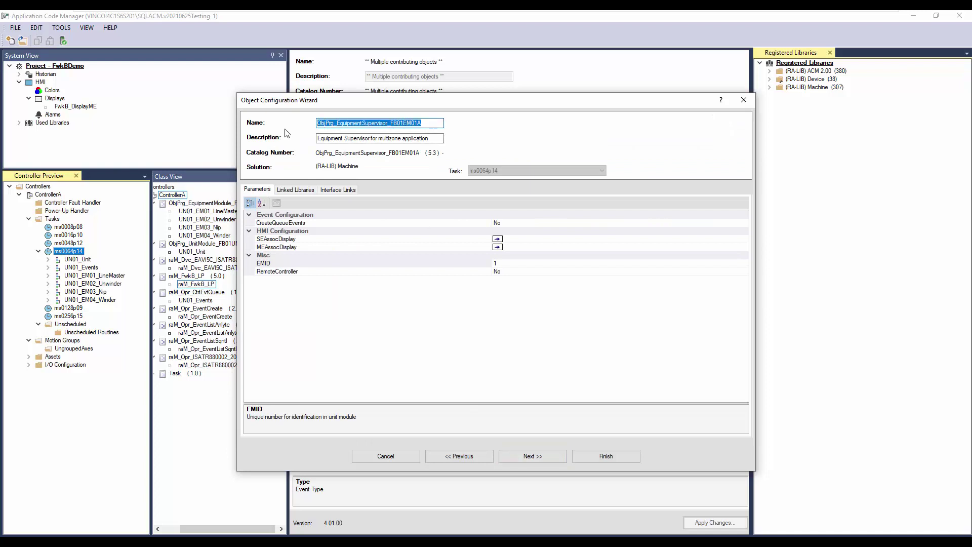
pyautogui.write('UN01_')
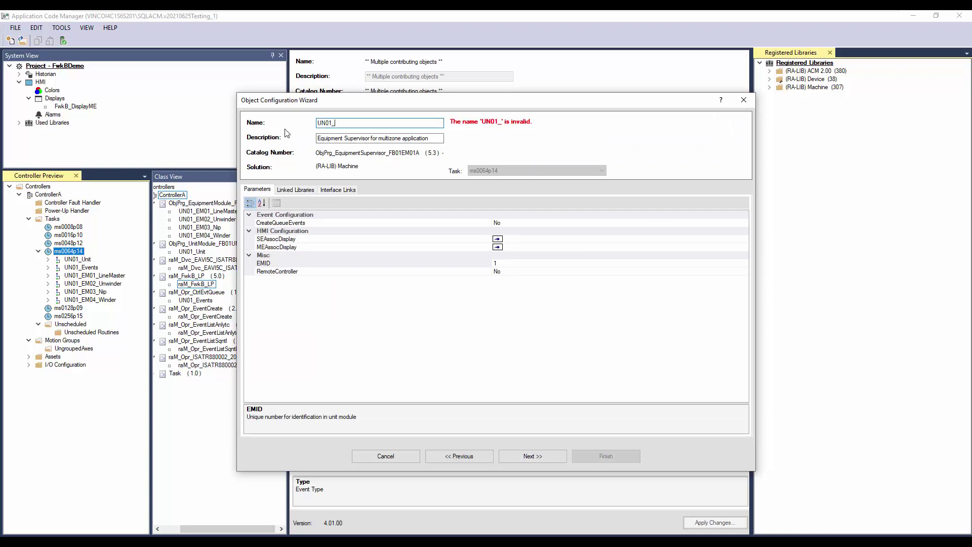
pyautogui.write('ES100_UnwinderTurrer')
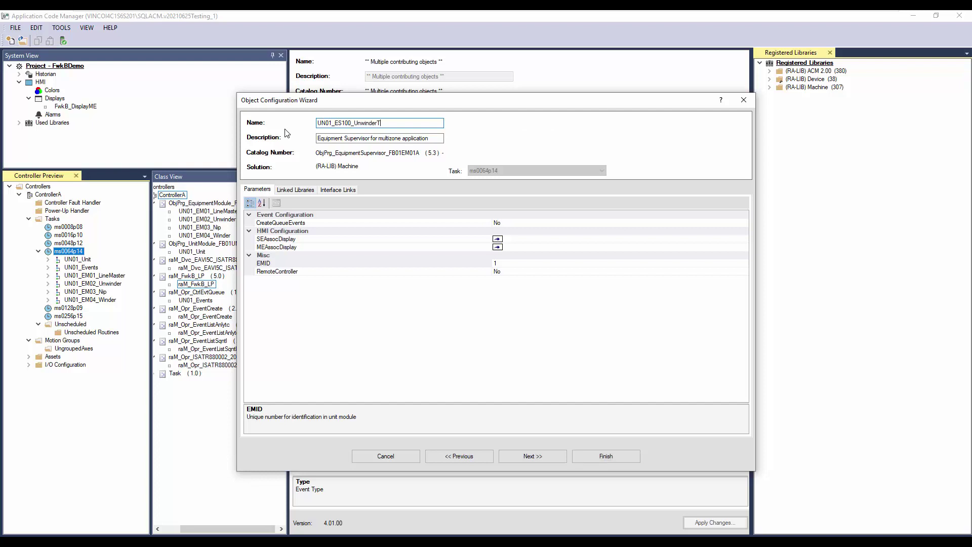
# Set CreateQueueEvents and LanguageSwitchingEnable to Yes for the UN01_ES100_UnwinderTurret equipment supervisor
pyautogui.click(286, 223)
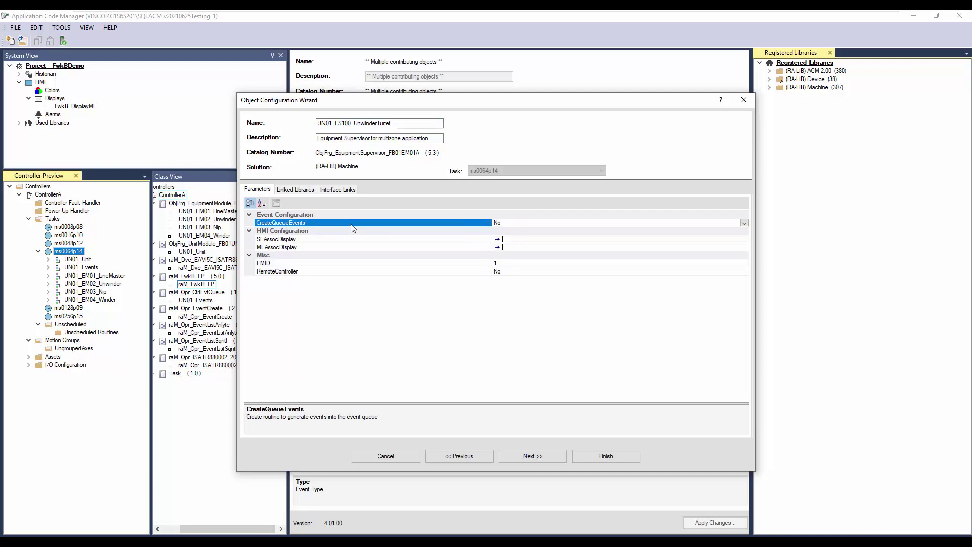
pyautogui.click(744, 224)
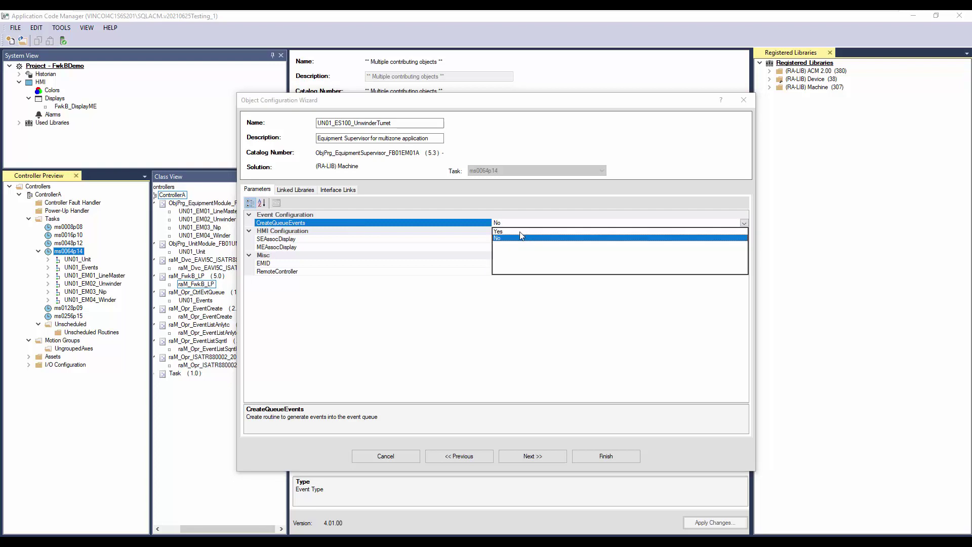
pyautogui.click(499, 231)
pyautogui.click(744, 231)
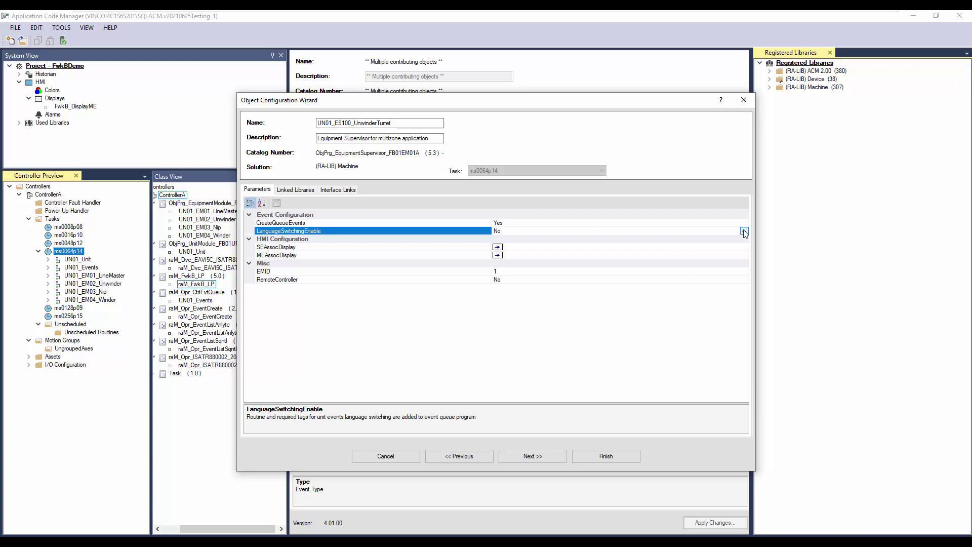
pyautogui.click(745, 231)
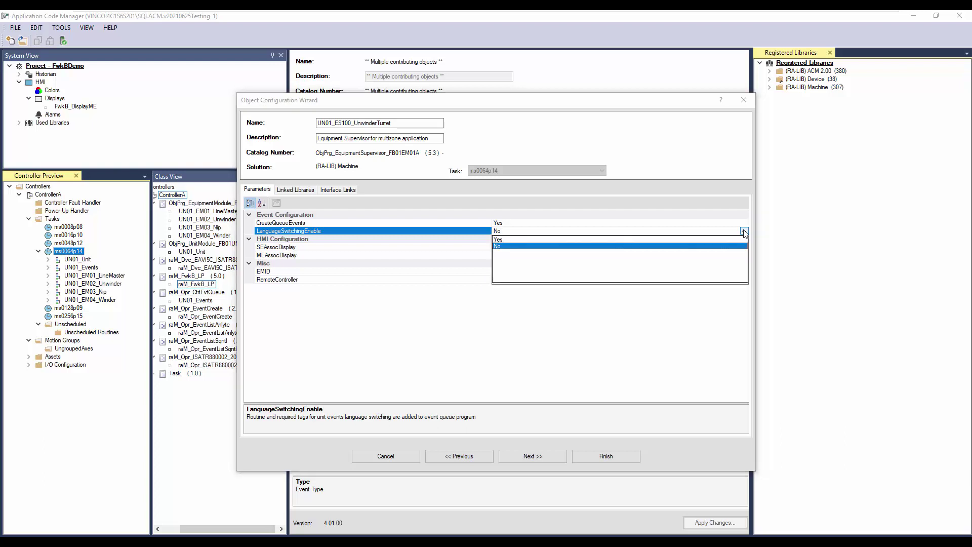
pyautogui.click(509, 245)
# Set MEAssocDisplay of the UN01_ES100_UnwinderTurret supervisor to the OptionalUnitObj display of FwkB_DisplayME
pyautogui.click(520, 256)
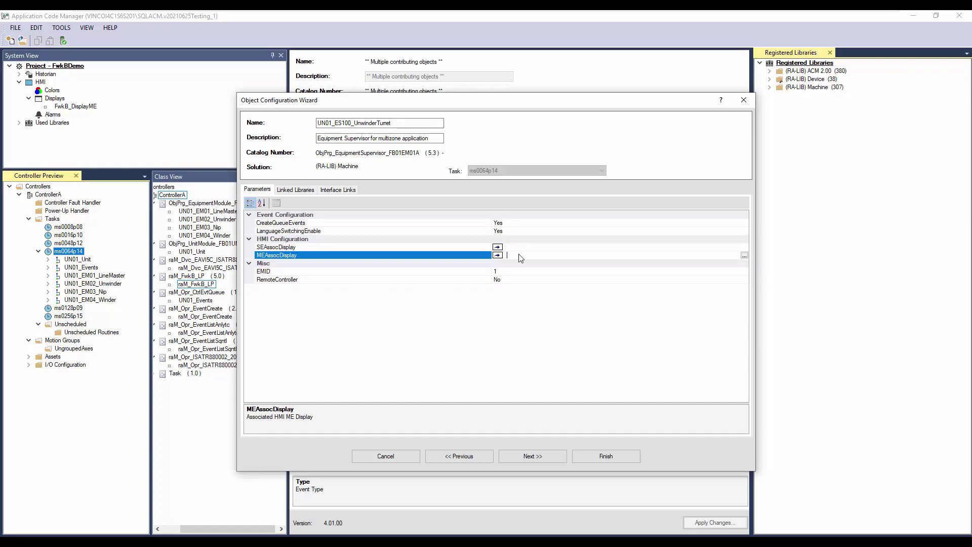
pyautogui.click(744, 255)
pyautogui.click(745, 160)
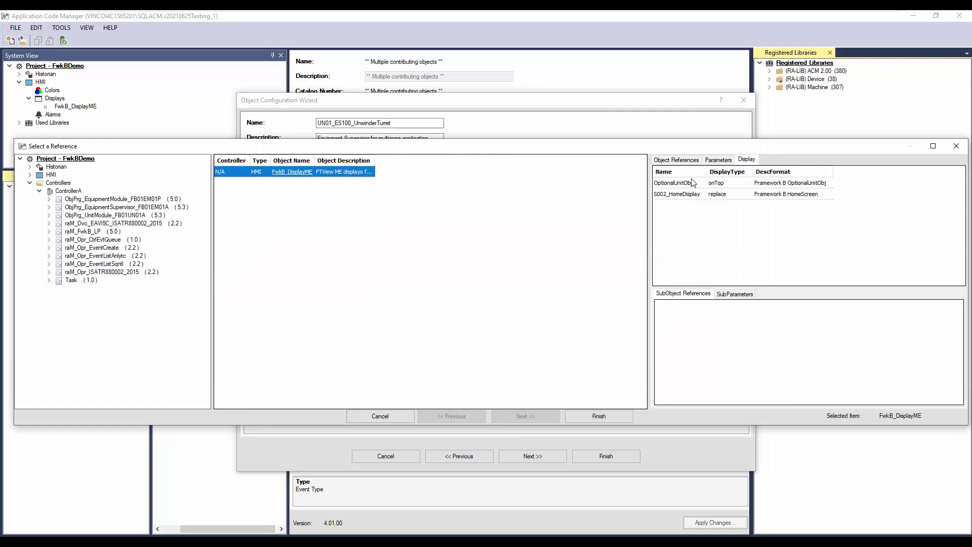
pyautogui.click(697, 183)
pyautogui.click(600, 417)
# Set the EMID of UN01_ES100_UnwinderTurret to 5 and check its RemoteController parameter
pyautogui.click(527, 273)
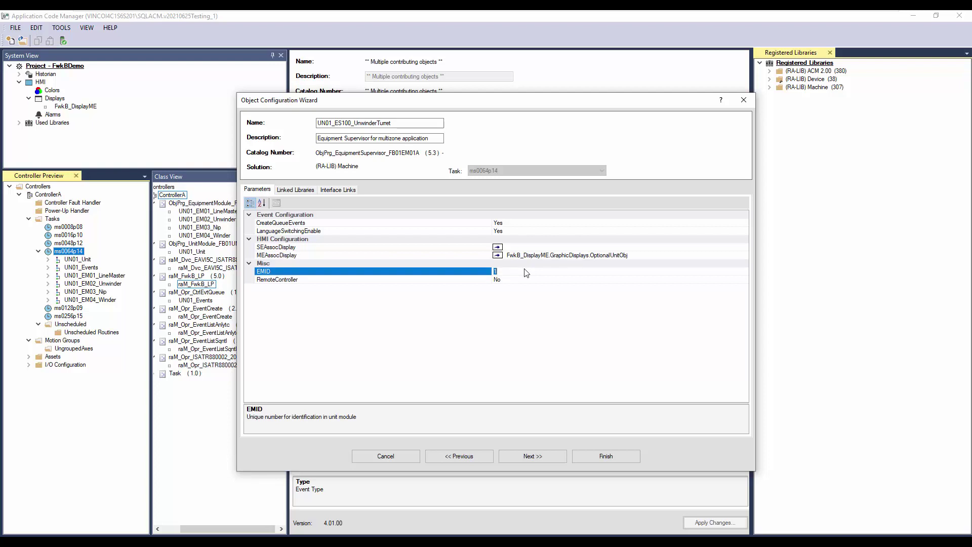
pyautogui.write('5')
pyautogui.click(532, 281)
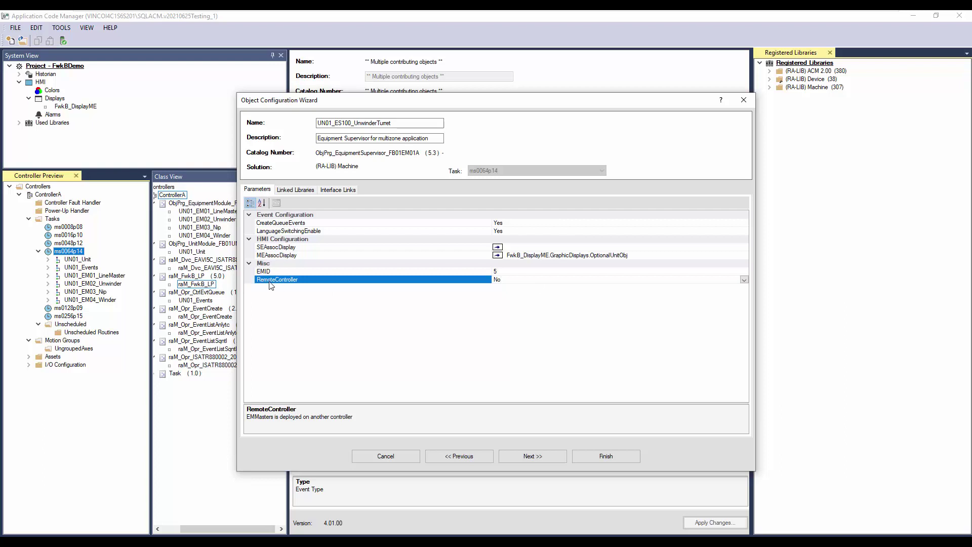
# Link the UnitModule library of UN01_ES100_UnwinderTurret to the existing UN01_Unit instance
pyautogui.click(536, 459)
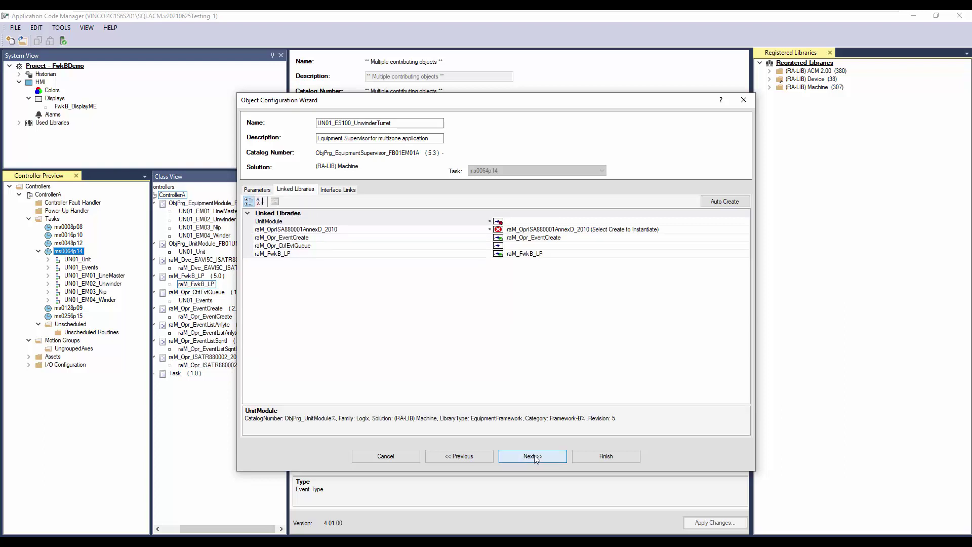
pyautogui.click(746, 221)
pyautogui.click(746, 221)
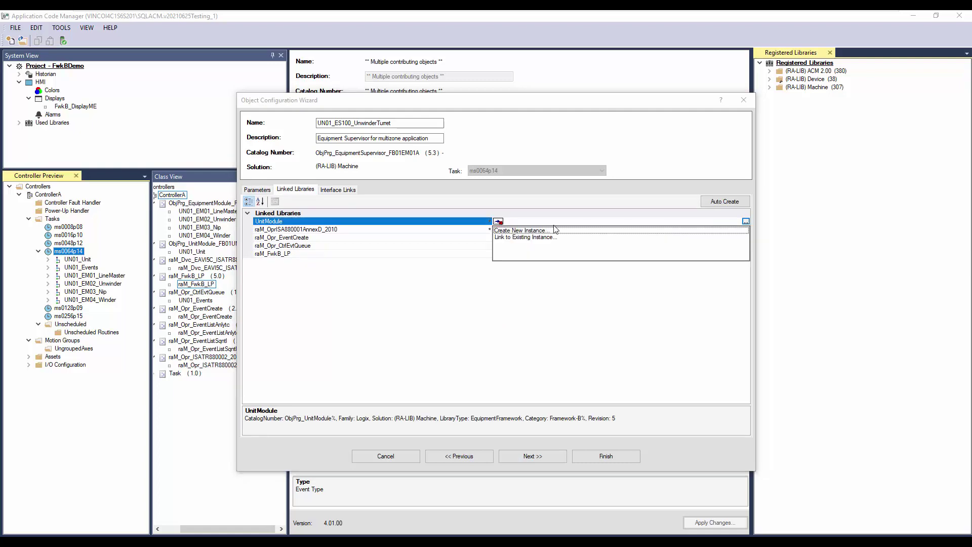
pyautogui.click(539, 243)
pyautogui.click(609, 417)
# Create a new raM_OprISA880001AnnexD_2010 instance as a linked library of UN01_ES100_UnwinderTurret
pyautogui.click(746, 230)
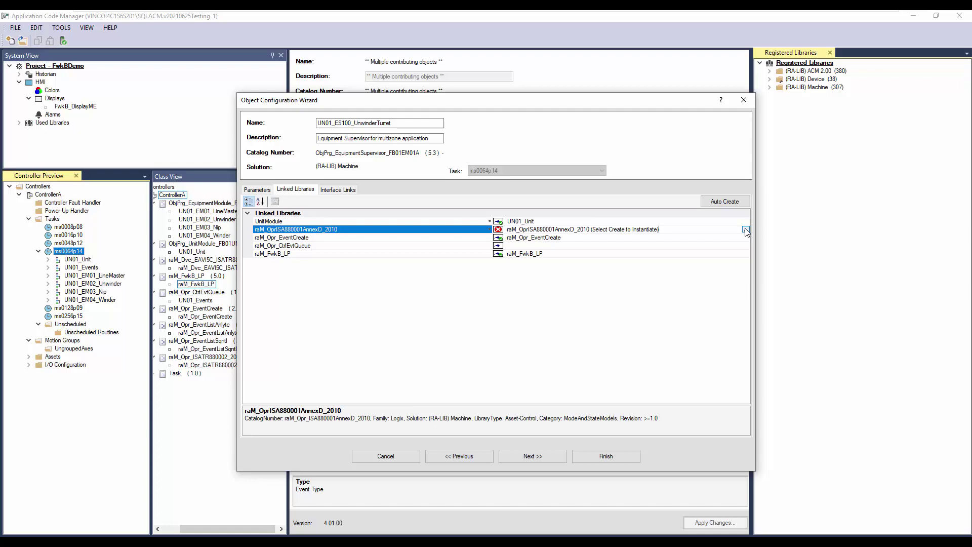
pyautogui.click(746, 230)
pyautogui.click(536, 242)
pyautogui.click(590, 466)
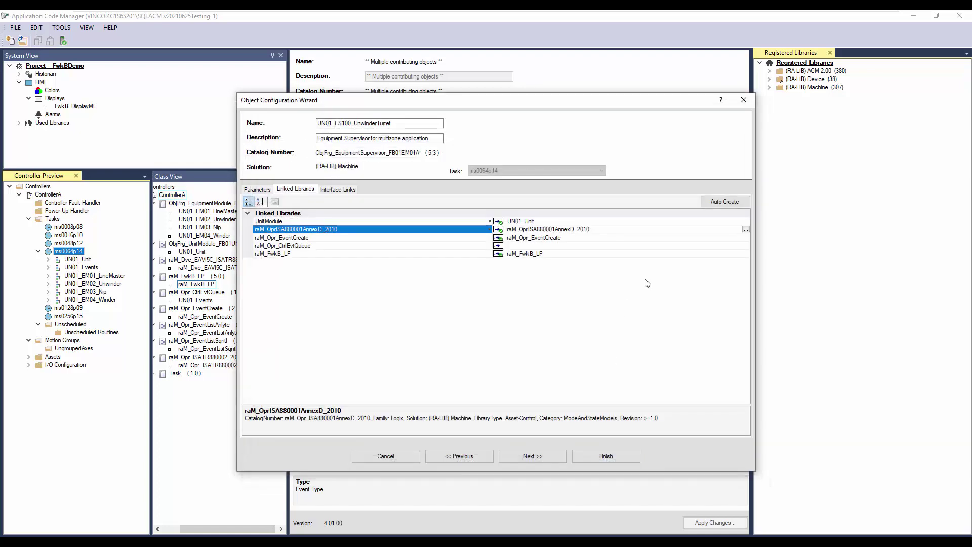
# Link raM_Opr_CtrlEvtQueue of UN01_ES100_UnwinderTurret to the existing UN01_Events instance and finish the supervisor
pyautogui.click(655, 247)
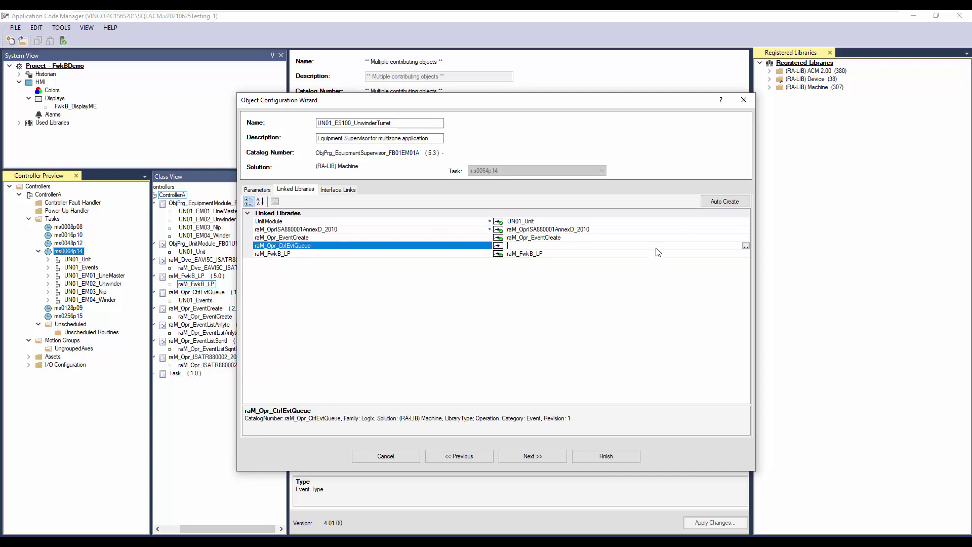
pyautogui.click(746, 246)
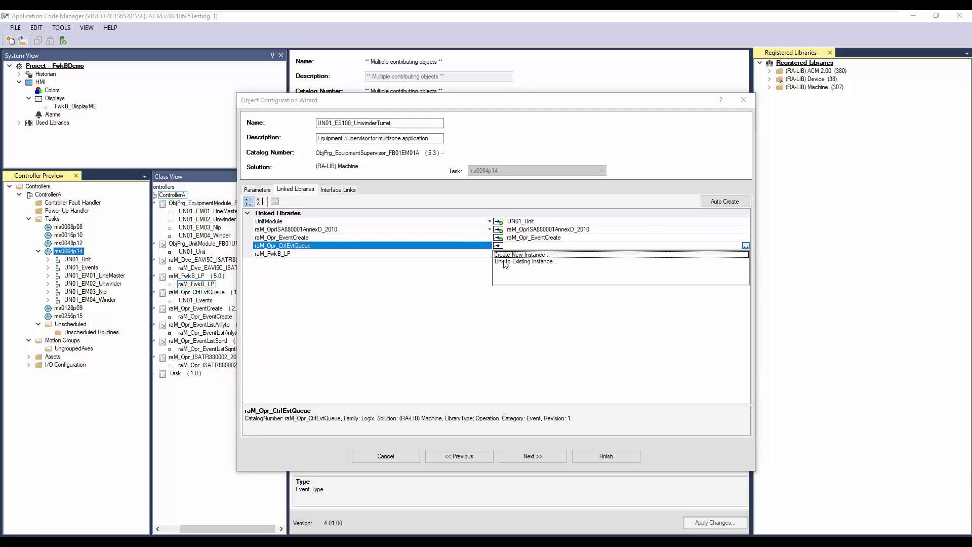
pyautogui.click(504, 261)
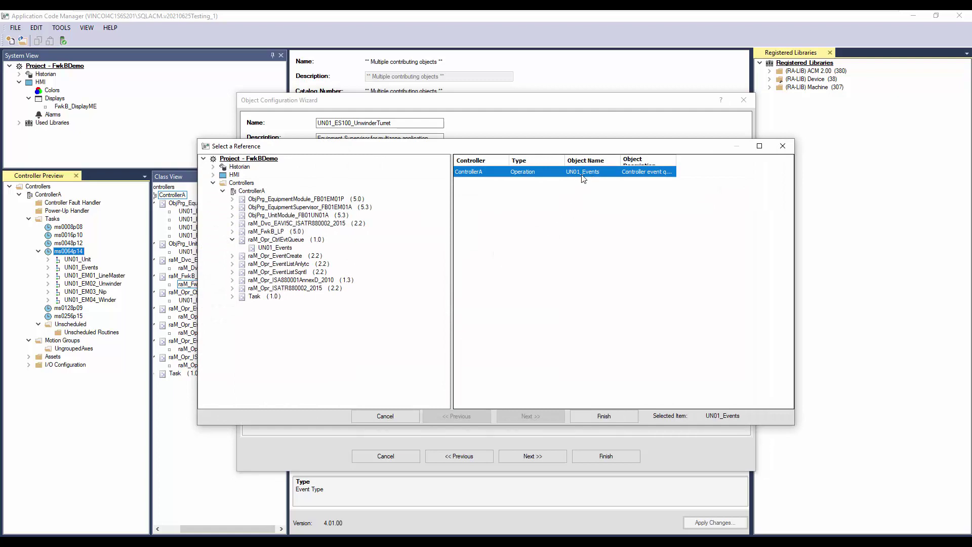
pyautogui.click(586, 418)
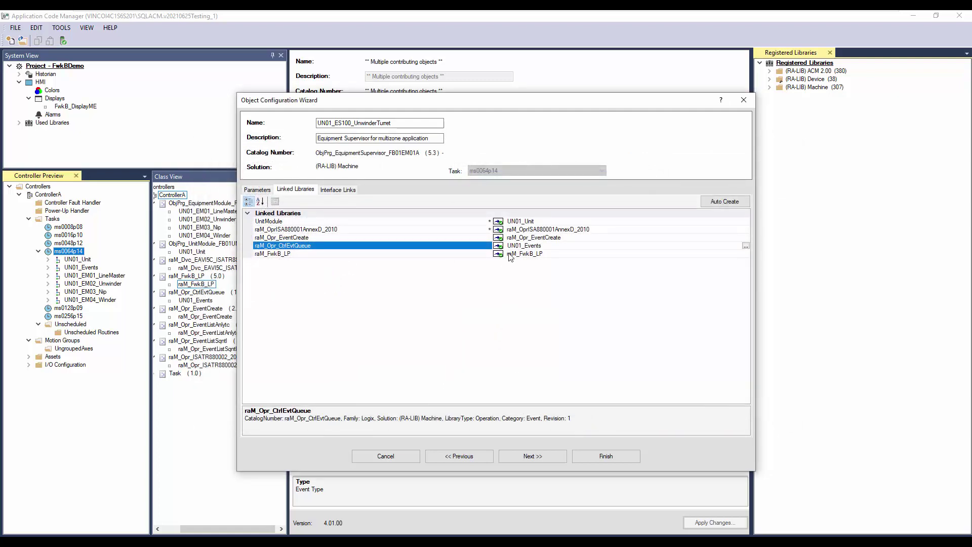
pyautogui.click(615, 460)
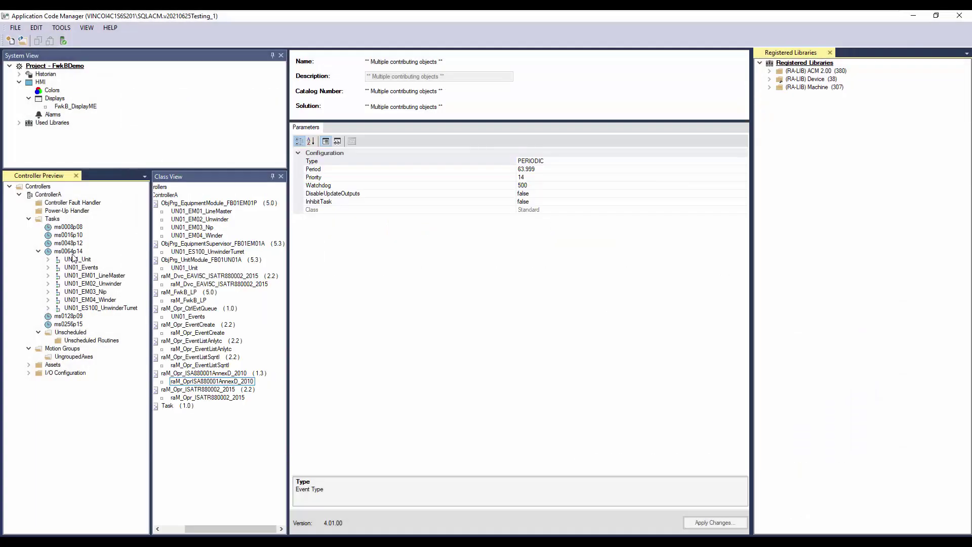
# Add an ObjPrg_EquipmentModule_FB01EM01P instance named ES100_EM01_UnwinderTurret to the ms0064p14 task
pyautogui.rightClick(73, 251)
pyautogui.click(102, 260)
pyautogui.click(243, 160)
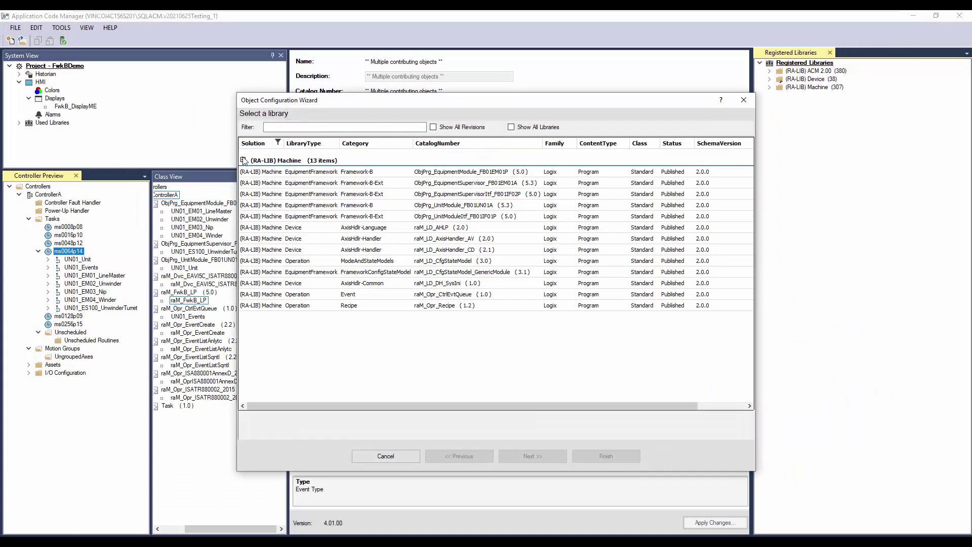
pyautogui.click(500, 172)
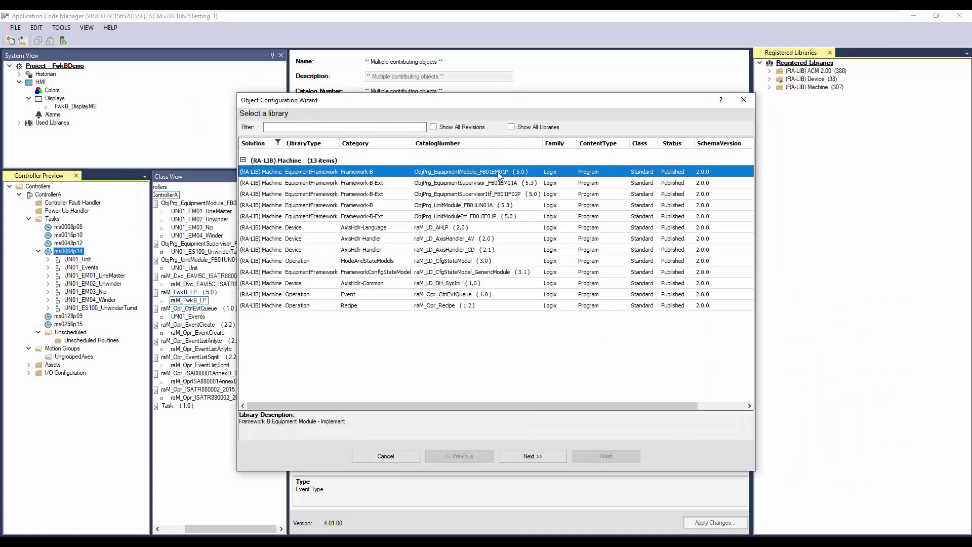
pyautogui.click(543, 458)
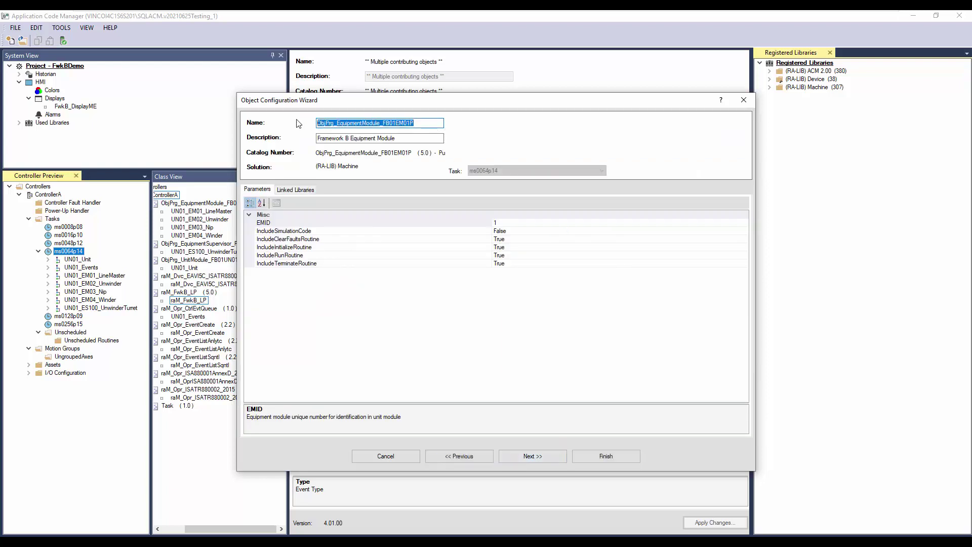
pyautogui.write('ES100_')
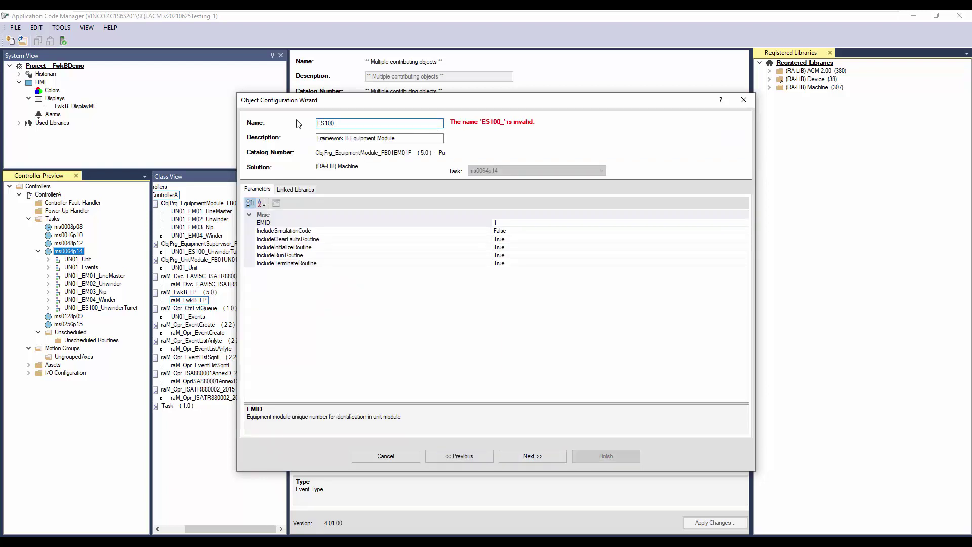
pyautogui.write('EM01_UnwinderTurret')
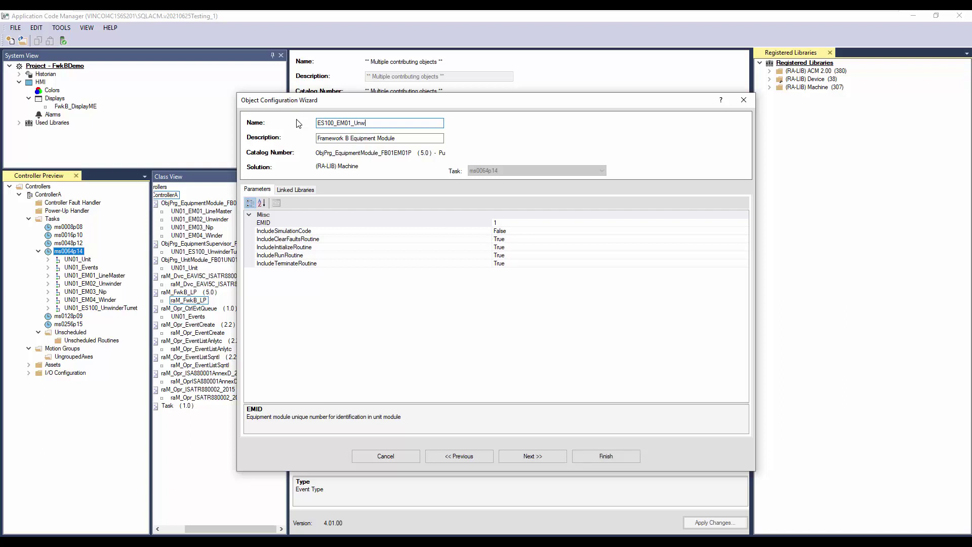
# Link the UnitModule library of ES100_EM01_UnwinderTurret to the existing UN01_ES100_UnwinderTurret instance and finish the module
pyautogui.click(469, 225)
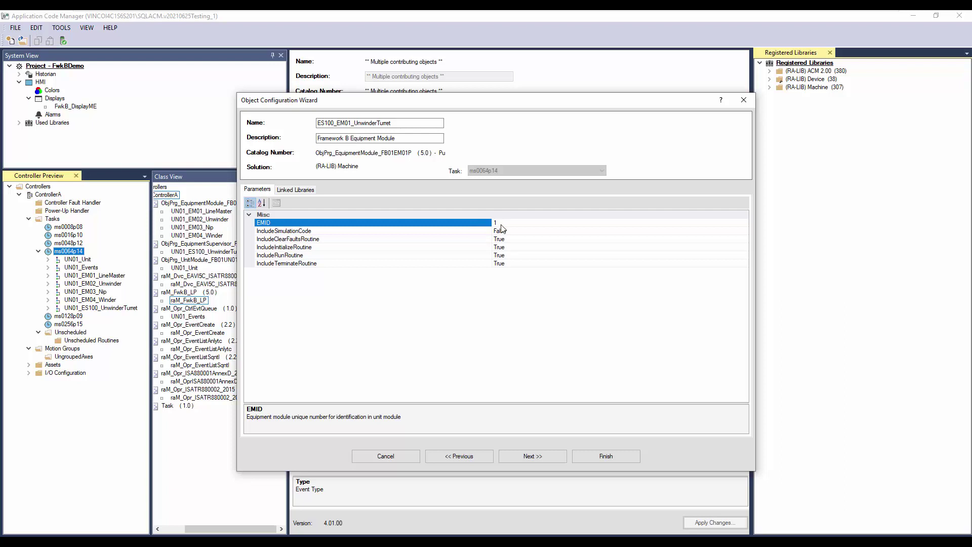
pyautogui.click(543, 458)
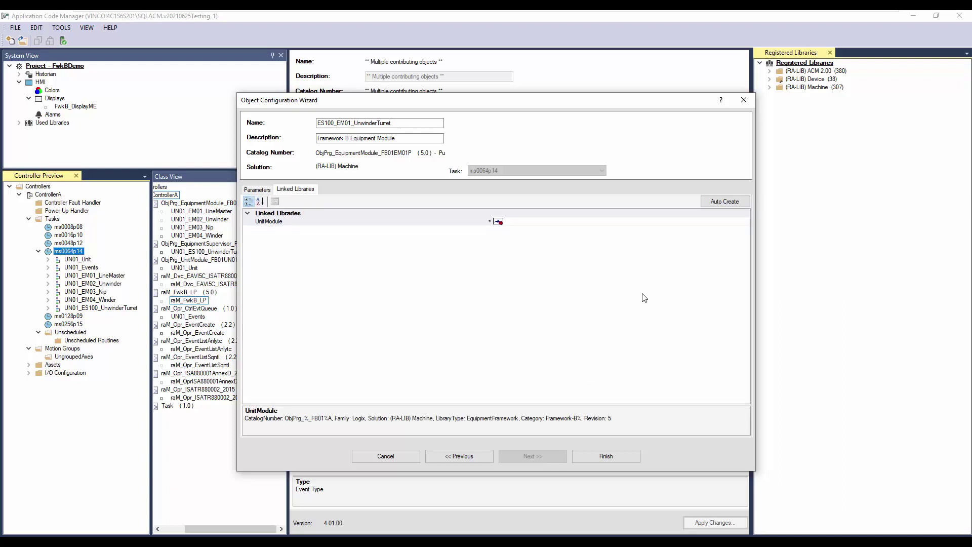
pyautogui.click(748, 223)
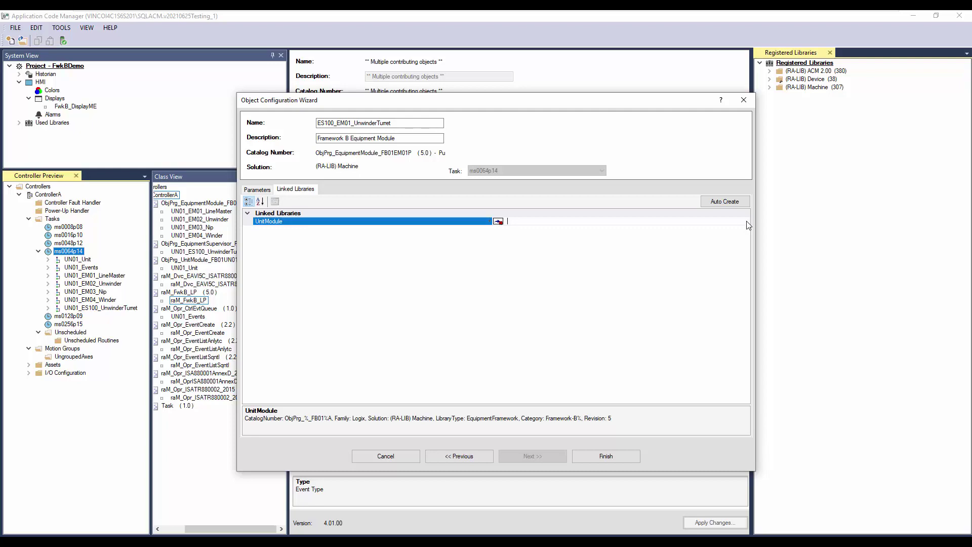
pyautogui.click(746, 222)
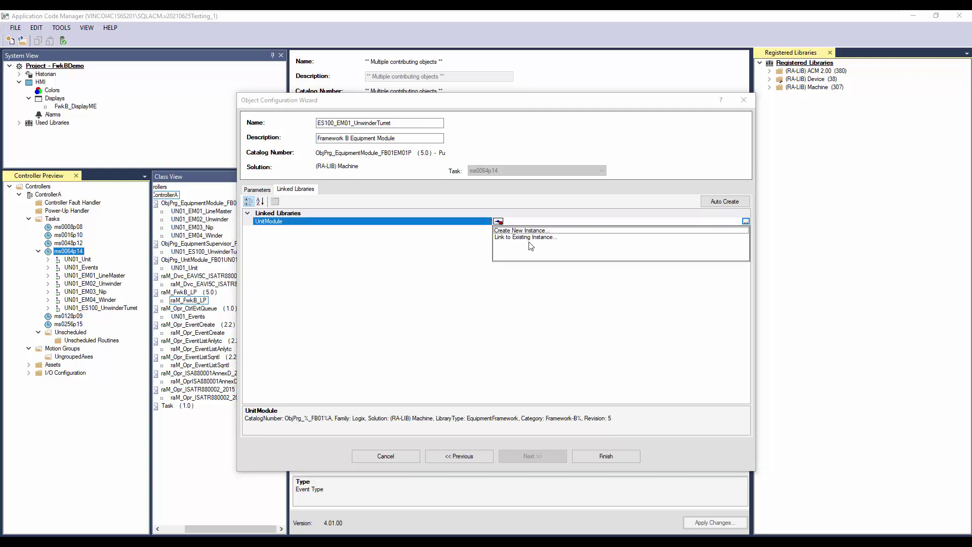
pyautogui.click(529, 241)
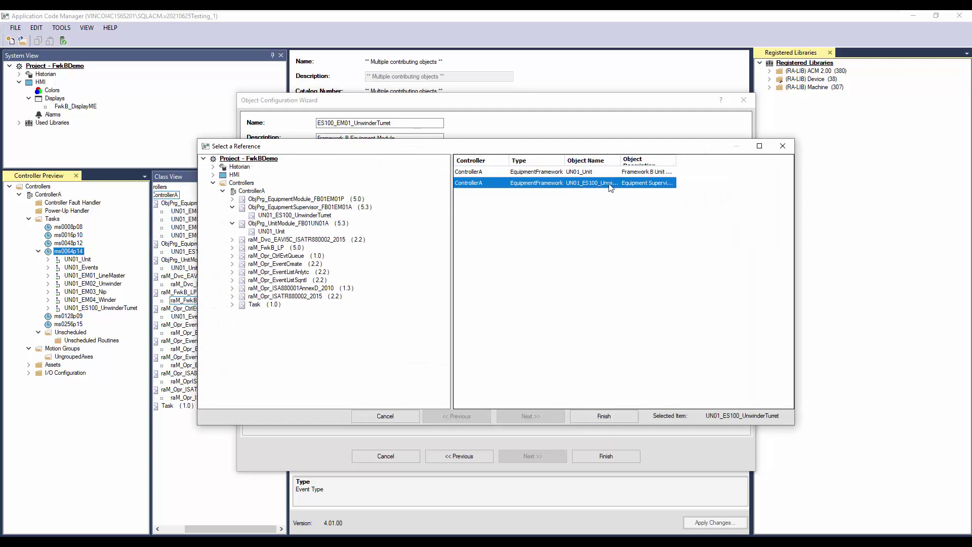
pyautogui.click(588, 414)
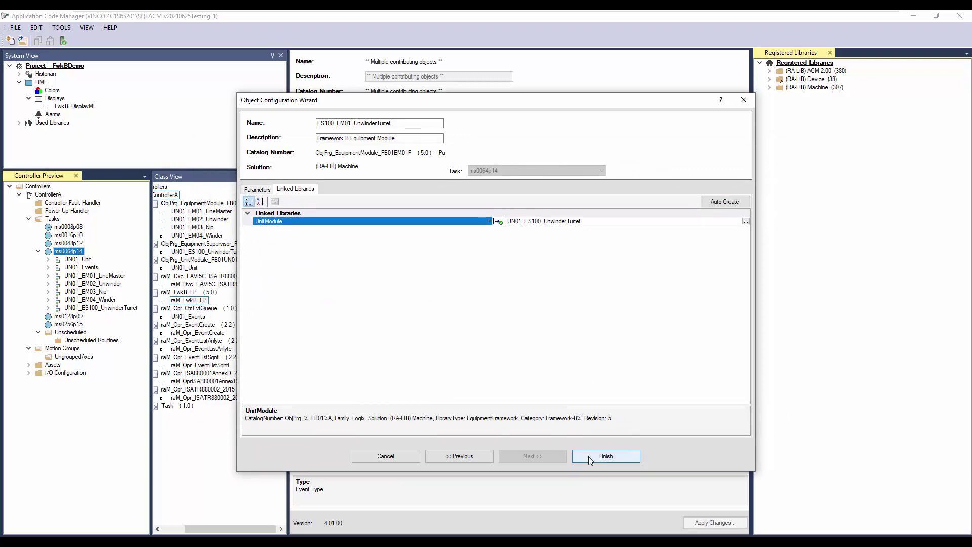
pyautogui.click(589, 457)
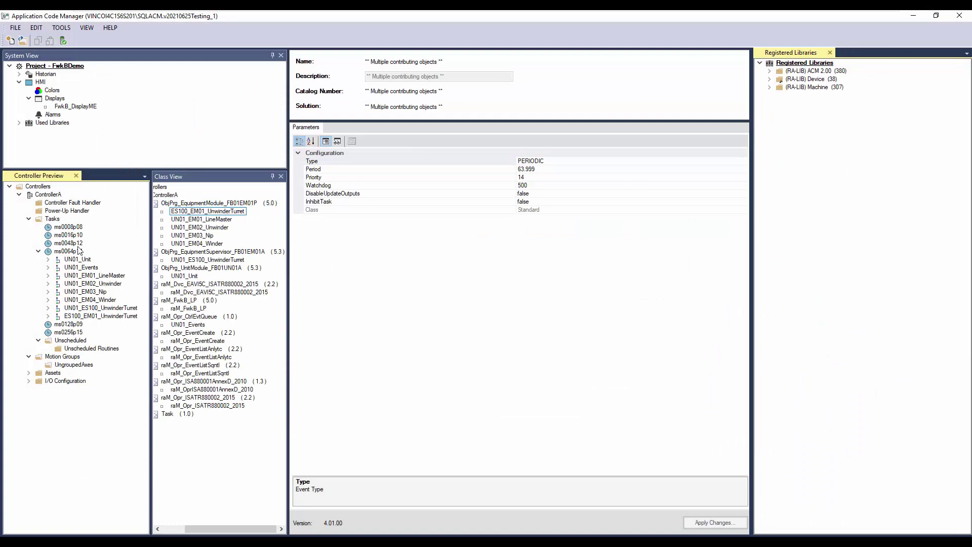
# Add an ObjPrg_EquipmentSupervisor_FB01EM01A instance named UN01_ES101_WinderTurret to the ms0064p14 task
pyautogui.rightClick(78, 245)
pyautogui.click(71, 251)
pyautogui.rightClick(79, 252)
pyautogui.click(101, 259)
pyautogui.click(243, 160)
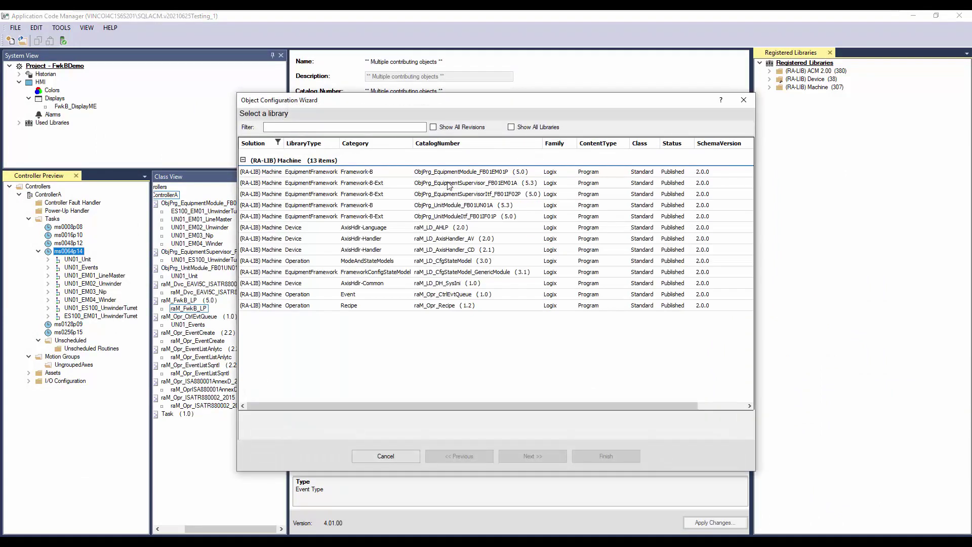
pyautogui.doubleClick(448, 181)
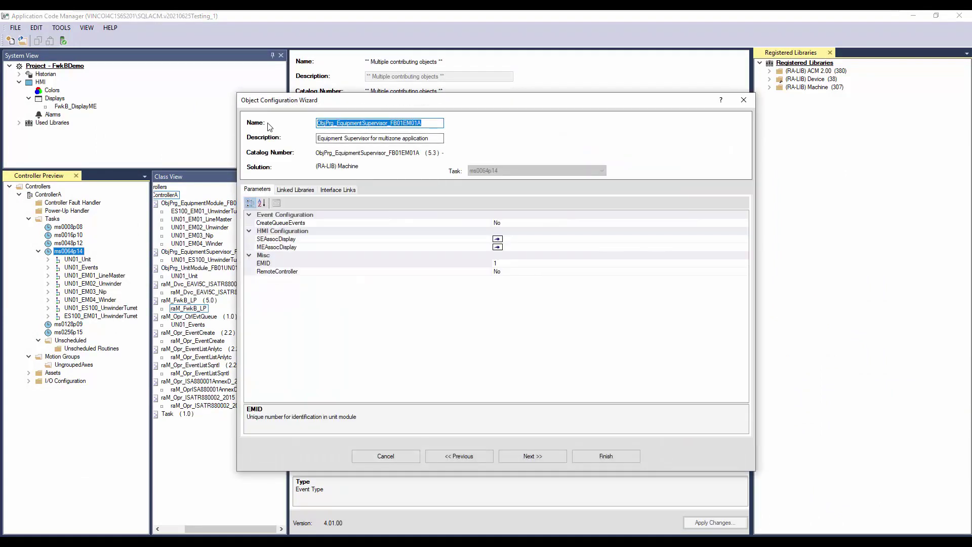
pyautogui.write('UN01_ES')
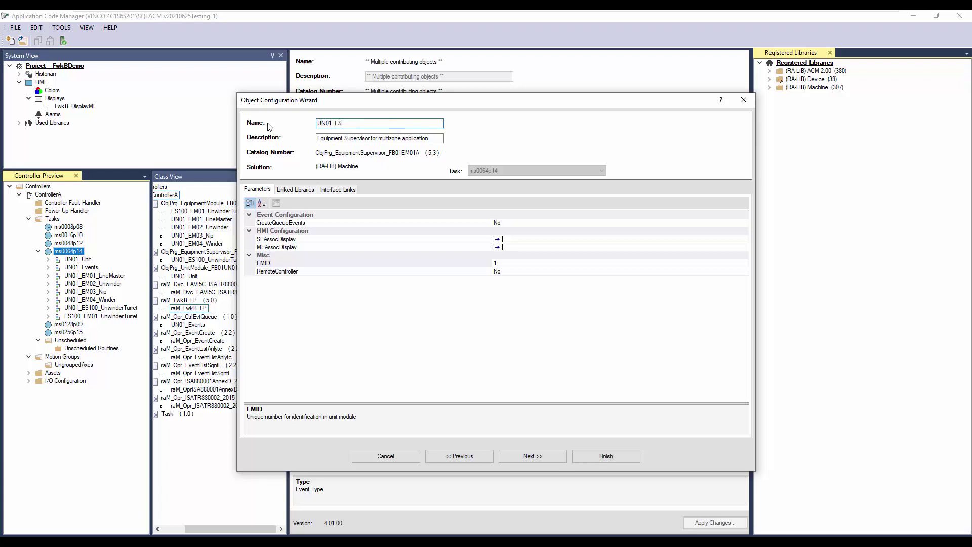
pyautogui.write('101_WinderTurret')
# Set CreateQueueEvents and LanguageSwitchingEnable to Yes for the UN01_ES101_WinderTurret equipment supervisor
pyautogui.click(743, 223)
pyautogui.click(743, 223)
pyautogui.click(557, 231)
pyautogui.click(558, 231)
pyautogui.click(559, 231)
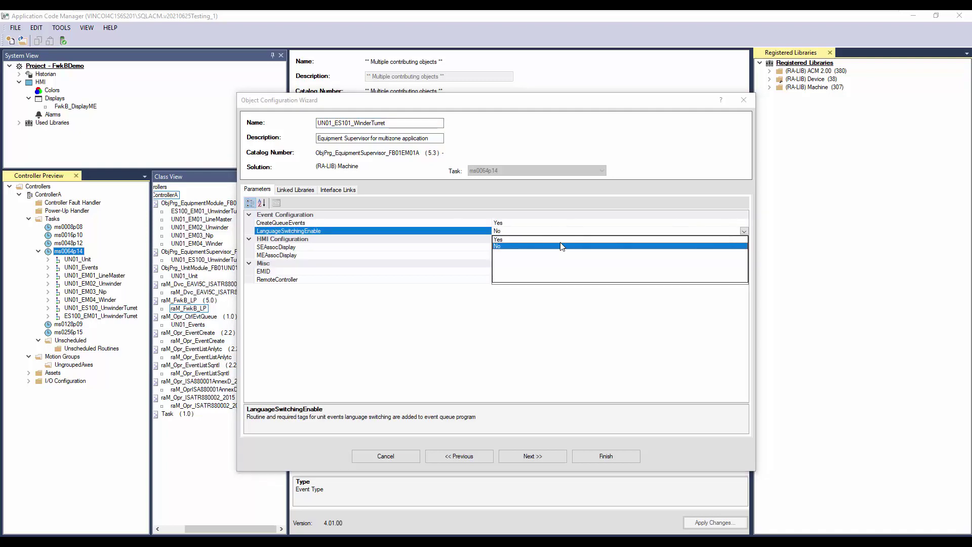
pyautogui.click(561, 240)
# Set MEAssocDisplay of UN01_ES101_WinderTurret to FwkB_DisplayME's OptionalUnitObj display and open its EMID parameter for editing
pyautogui.click(642, 255)
pyautogui.click(746, 256)
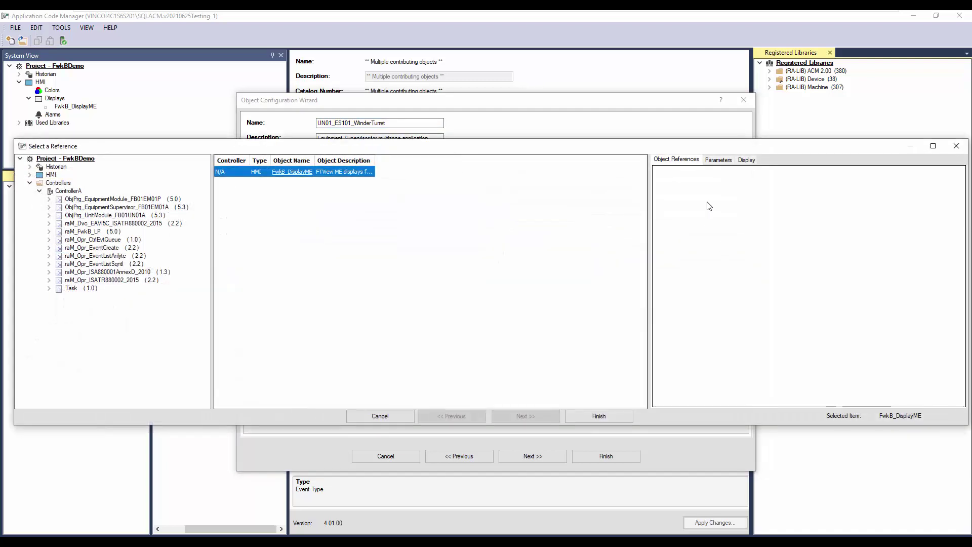
pyautogui.click(688, 185)
pyautogui.click(599, 416)
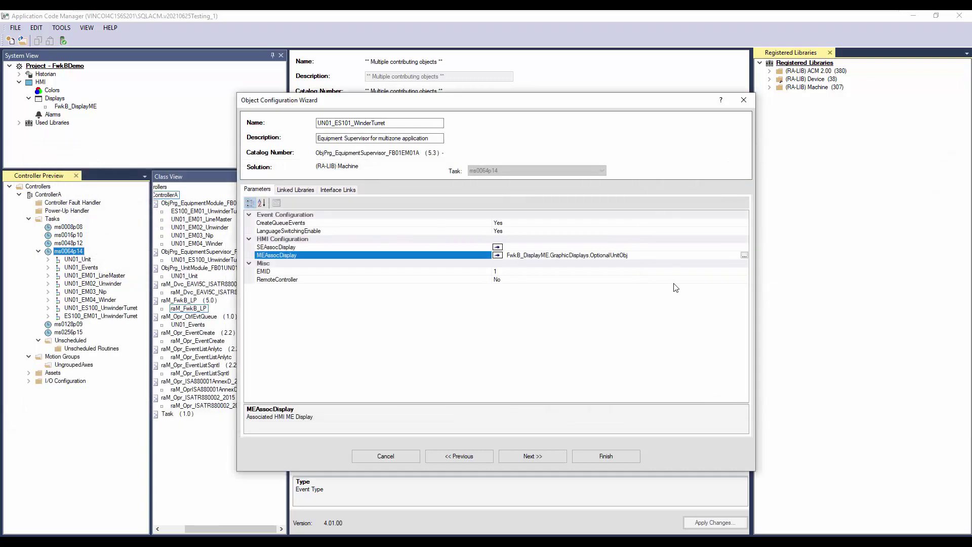
pyautogui.click(677, 275)
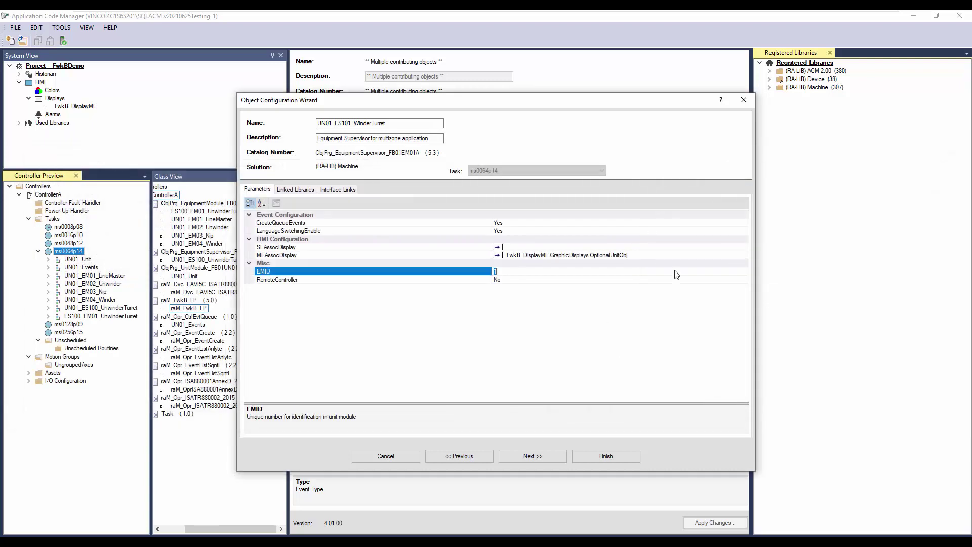
# Link the UnitModule library of UN01_ES101_WinderTurret to the existing UN01_Unit instance
pyautogui.click(530, 455)
pyautogui.click(748, 225)
pyautogui.click(747, 222)
pyautogui.click(602, 415)
# Link raM_Opr_CtrlEvtQueue of UN01_ES101_WinderTurret to the existing UN01_Events instance and finish the supervisor
pyautogui.click(709, 246)
pyautogui.click(746, 246)
pyautogui.click(536, 264)
pyautogui.click(603, 415)
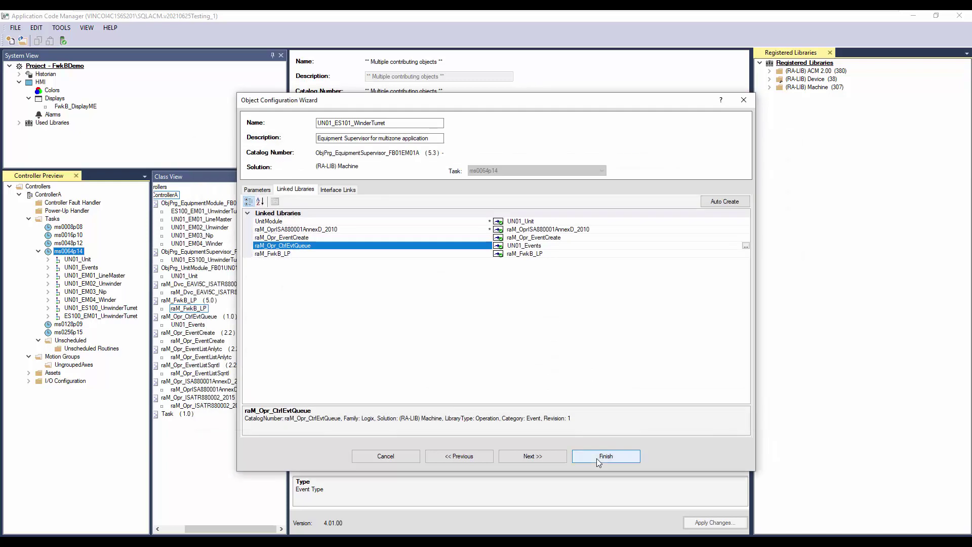
pyautogui.click(597, 458)
# Add an ObjPrg_EquipmentModule_FB01EM01P equipment module named ES101_EM01_WinderTurret to ControllerA's ms0064p14 task
pyautogui.click(48, 324)
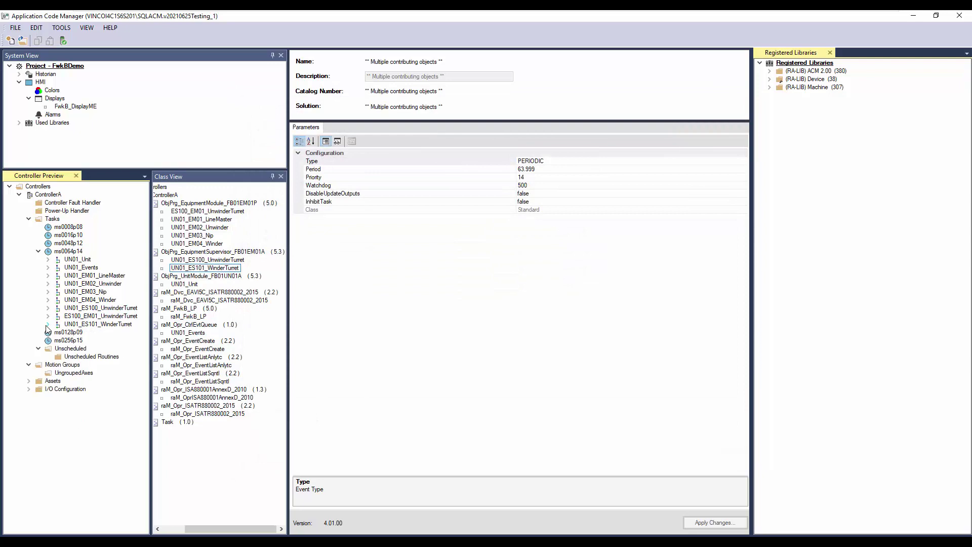
pyautogui.doubleClick(73, 252)
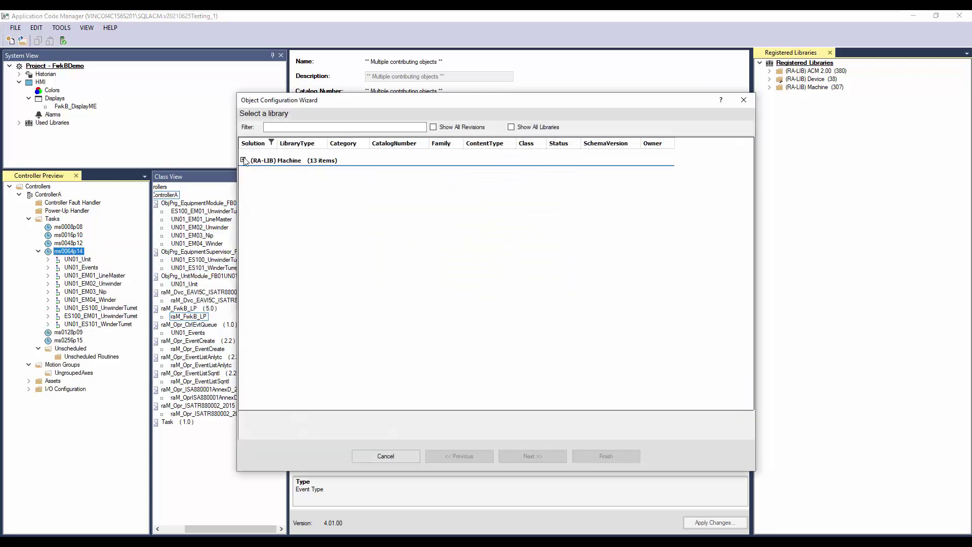
pyautogui.doubleClick(437, 207)
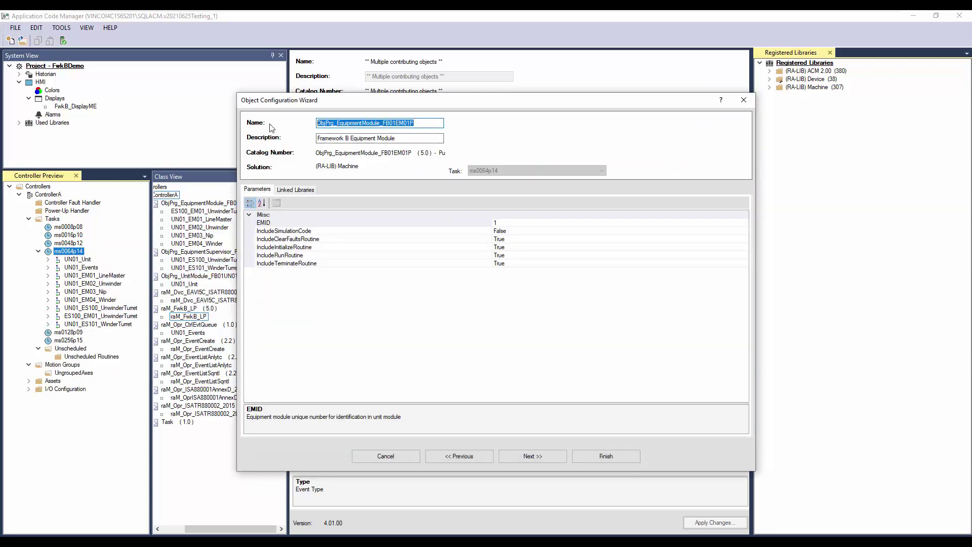
pyautogui.write('ES101_EM')
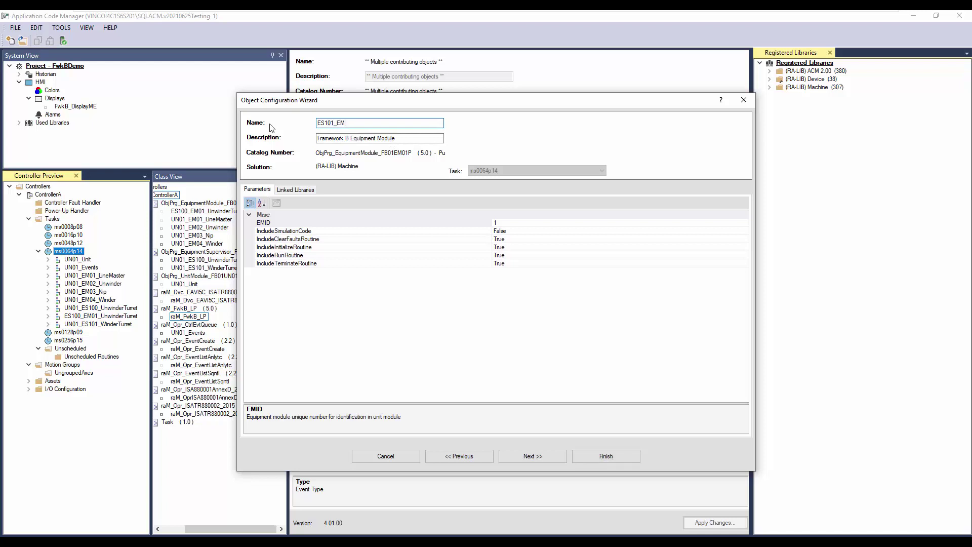
pyautogui.write('01_WinderTurret')
# Link the UnitModule library of ES101_EM01_WinderTurret to the existing UN01_ES101_WinderTurret instance and finish the module
pyautogui.click(304, 190)
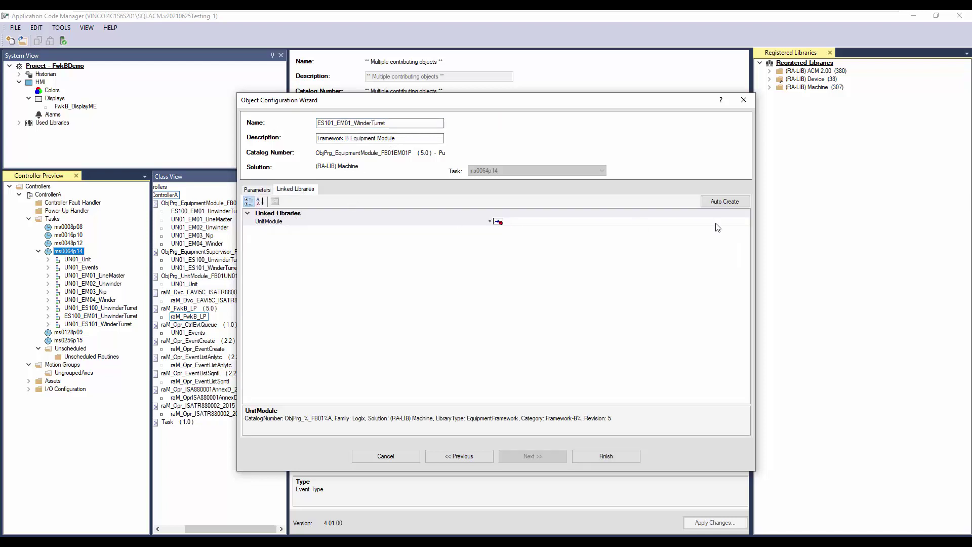
pyautogui.click(746, 222)
pyautogui.click(746, 221)
pyautogui.click(529, 236)
pyautogui.click(595, 194)
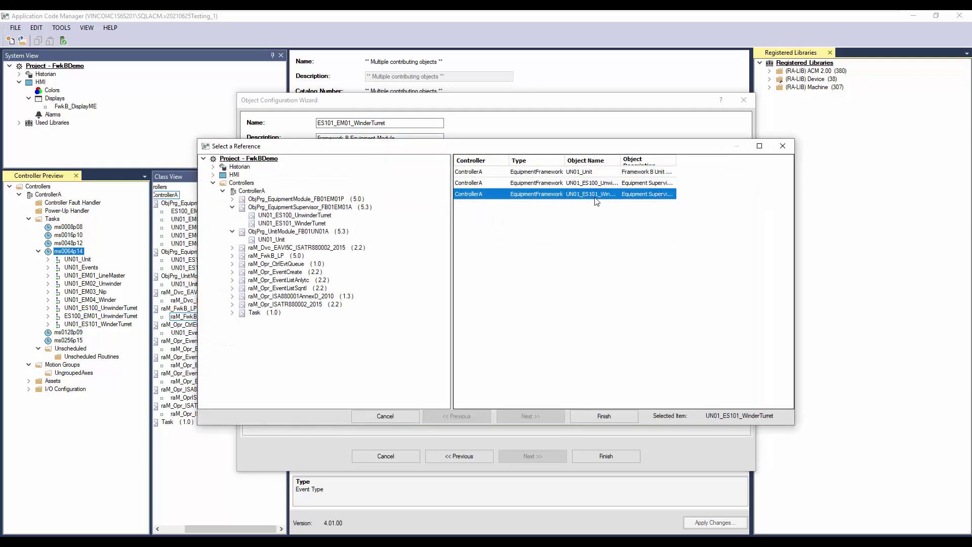
pyautogui.click(596, 420)
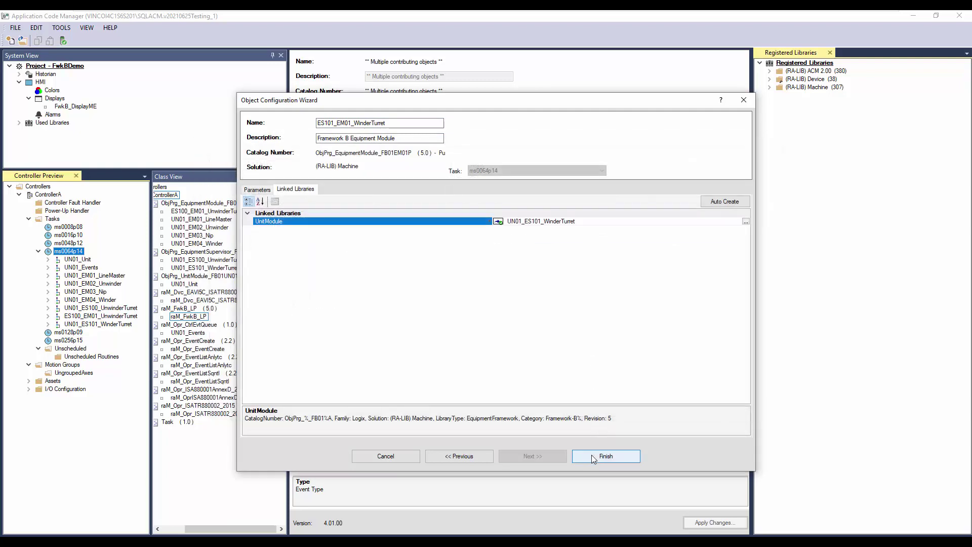
pyautogui.click(592, 454)
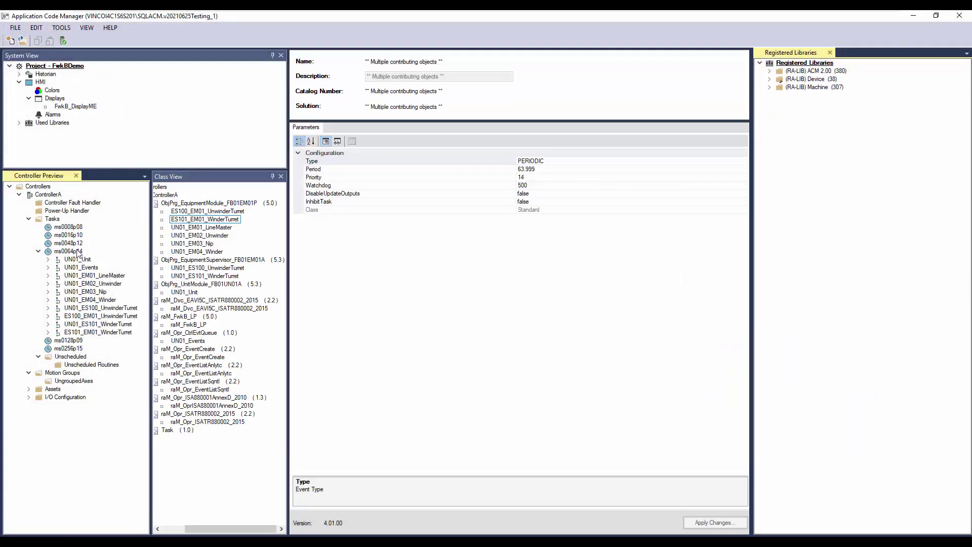
# Add an ObjPrg_EquipmentSupervisorItf_FB01IF02P interface named ES201_Interface to ControllerA's ms0064p14 task
pyautogui.rightClick(78, 252)
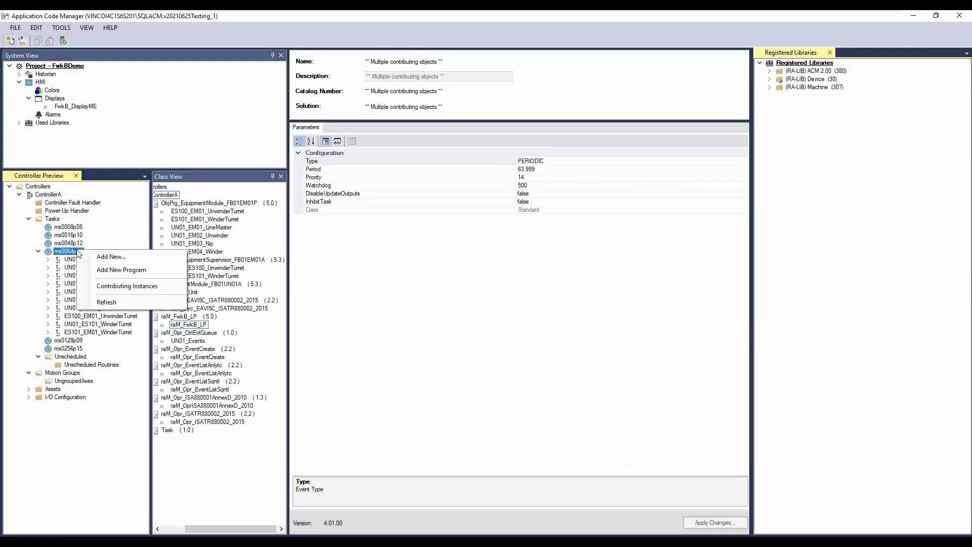
pyautogui.click(112, 256)
pyautogui.click(243, 160)
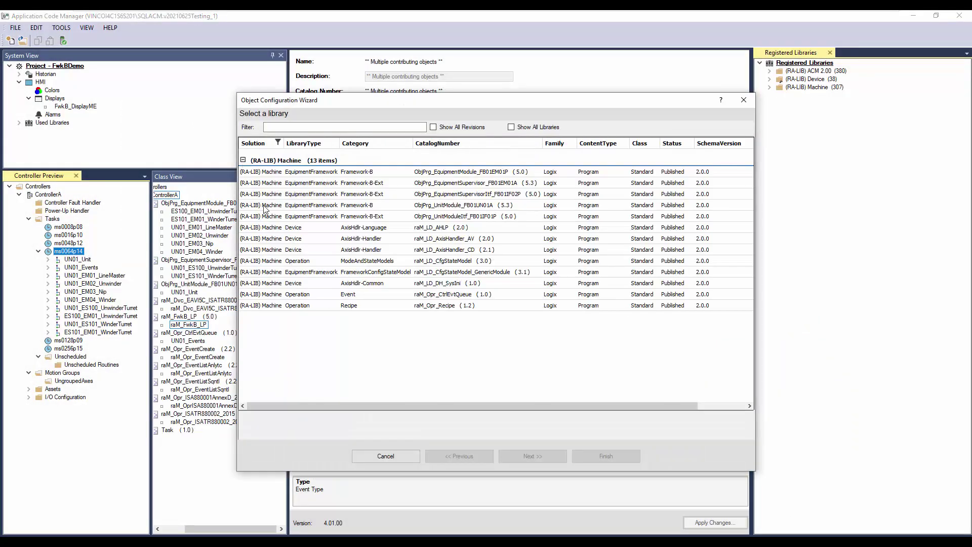
pyautogui.click(467, 196)
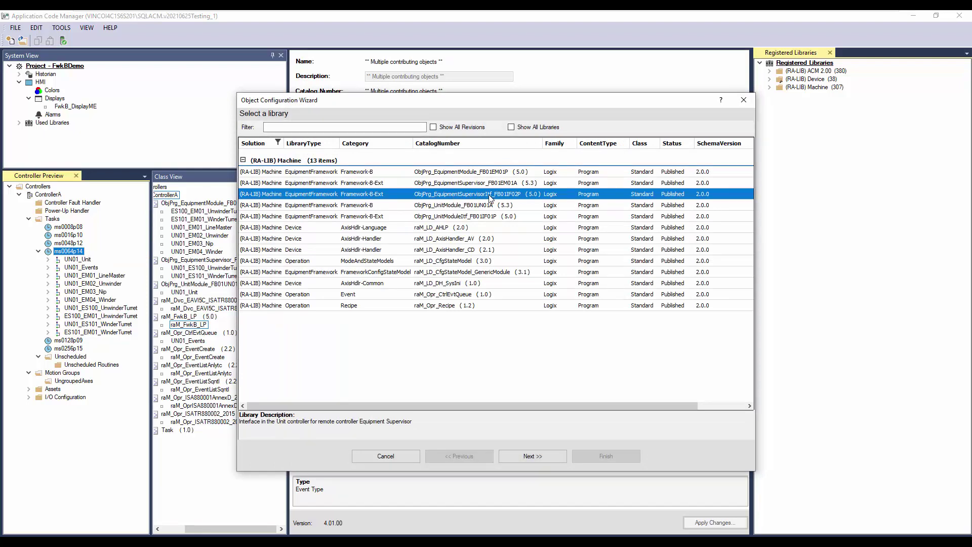
pyautogui.click(518, 455)
pyautogui.doubleClick(429, 123)
pyautogui.write('ES')
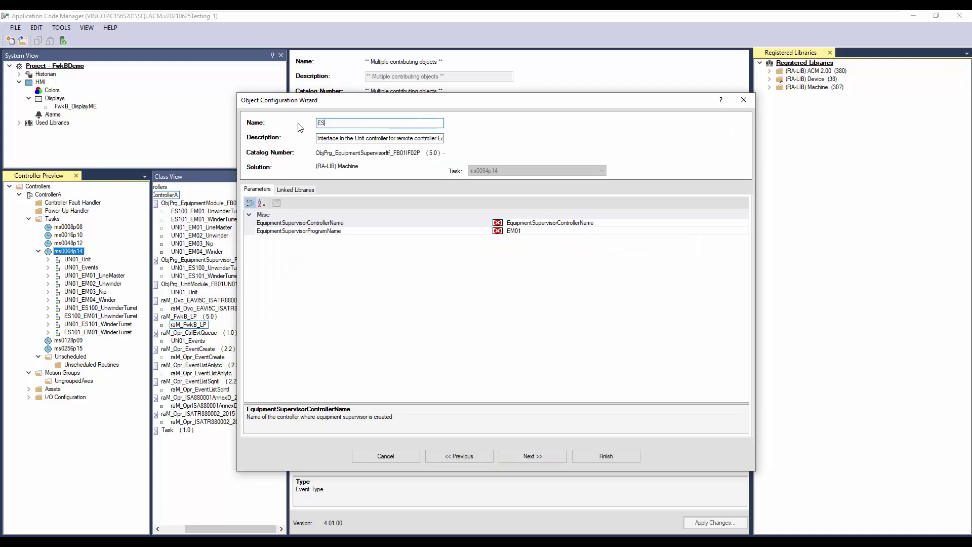
pyautogui.write('201_Interface')
pyautogui.press('Tab')
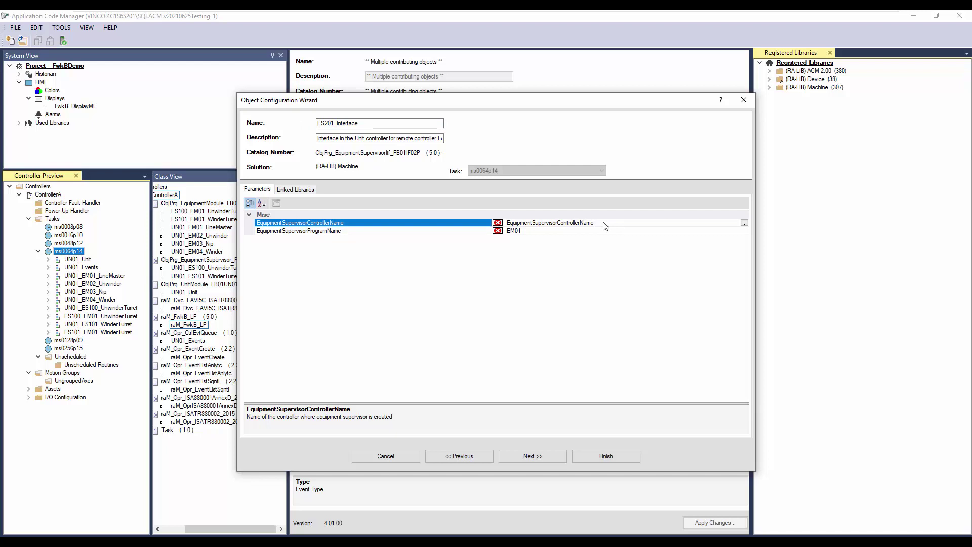
# Set EquipmentSupervisorControllerName to ControllerB and EquipmentSupervisorProgramName to UN01_ES201_Auxiliary for ES201_Interface
pyautogui.doubleClick(574, 223)
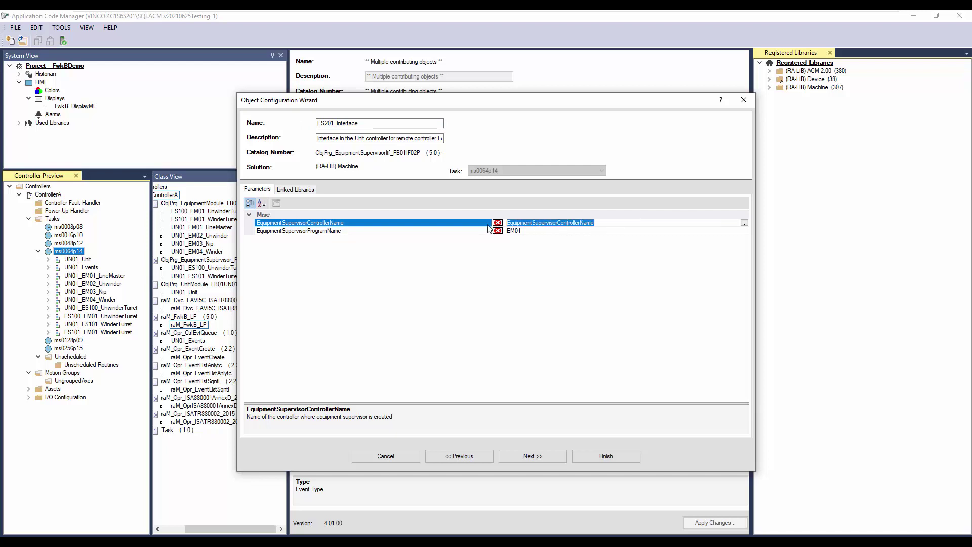
pyautogui.write('ControllerB')
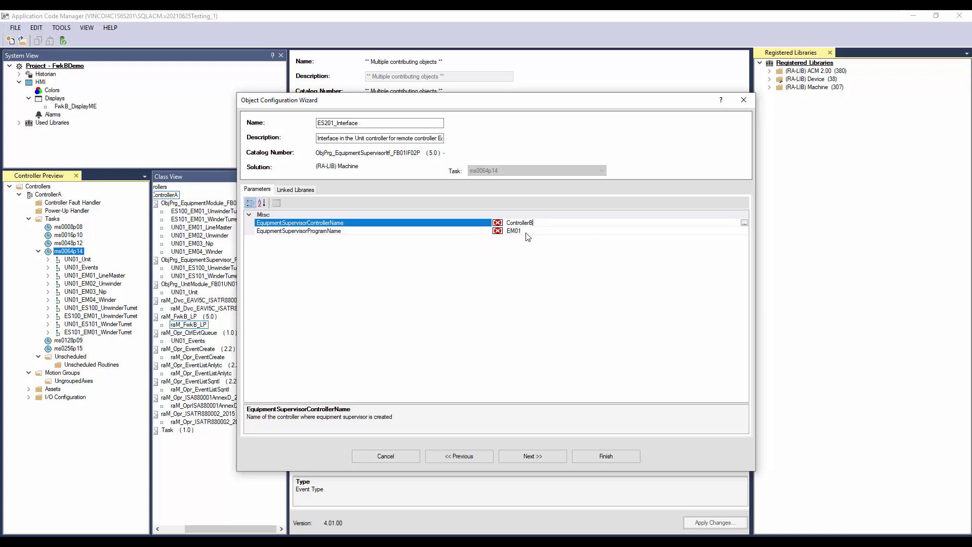
pyautogui.click(527, 232)
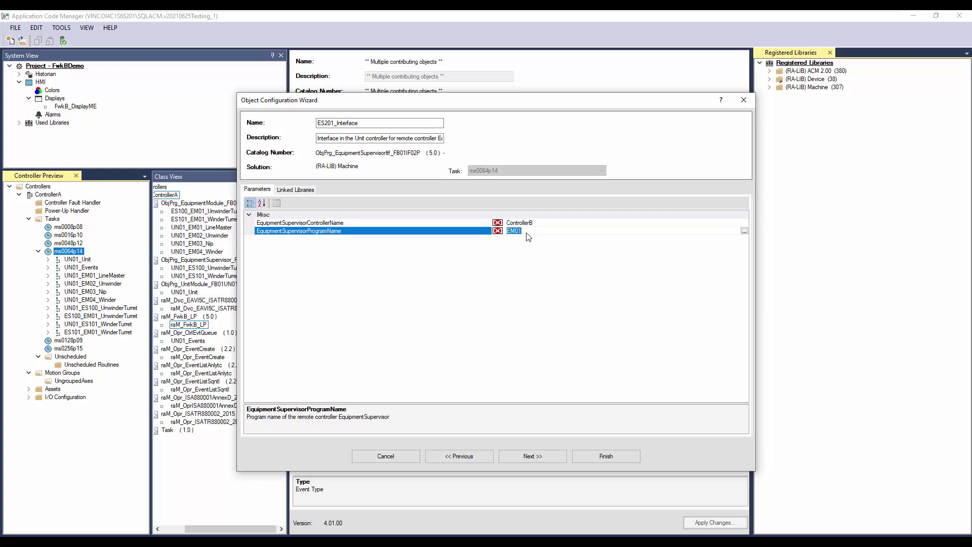
pyautogui.write('UN01_ES201_Auxiliary')
# Link the UnitModule library of ES201_Interface to the existing UN01_Unit instance and finish the interface
pyautogui.click(540, 456)
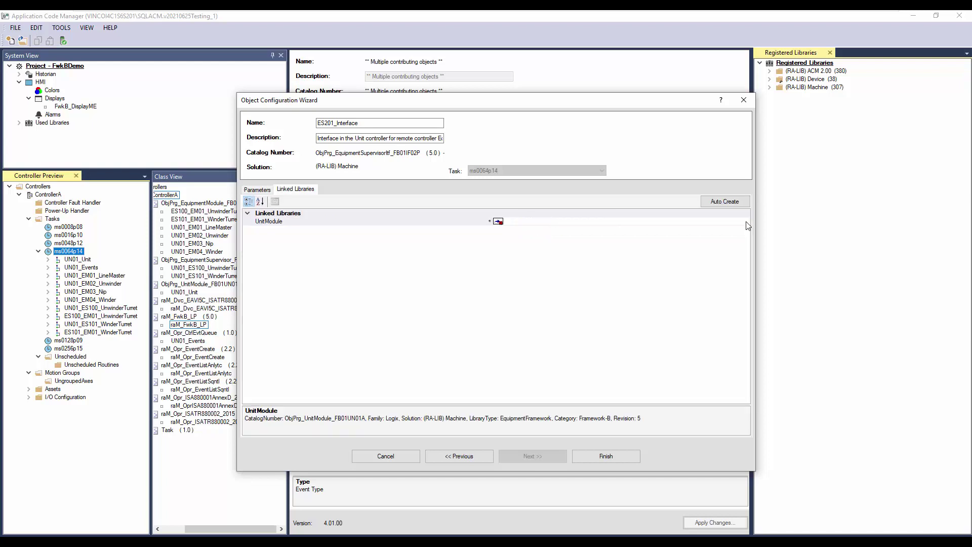
pyautogui.click(747, 221)
pyautogui.click(747, 221)
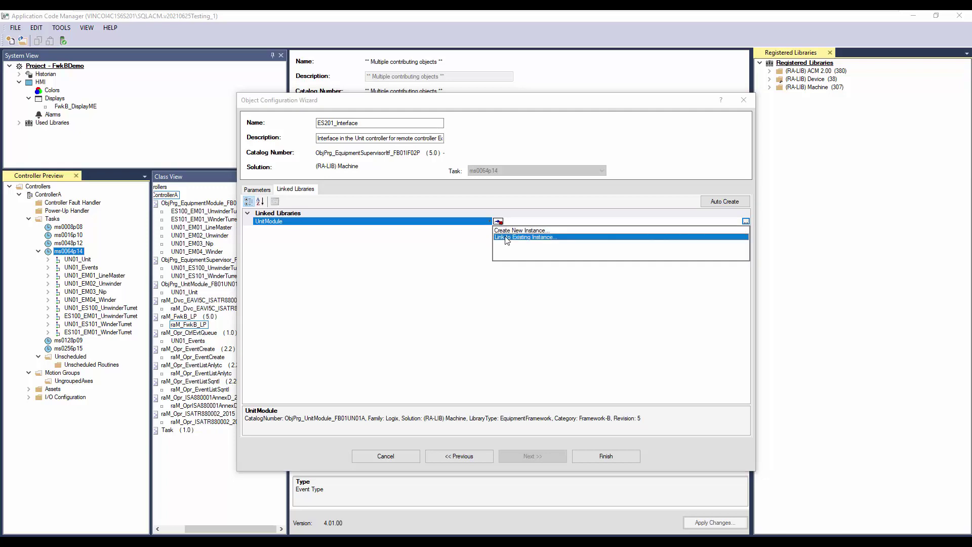
pyautogui.click(506, 238)
pyautogui.click(602, 415)
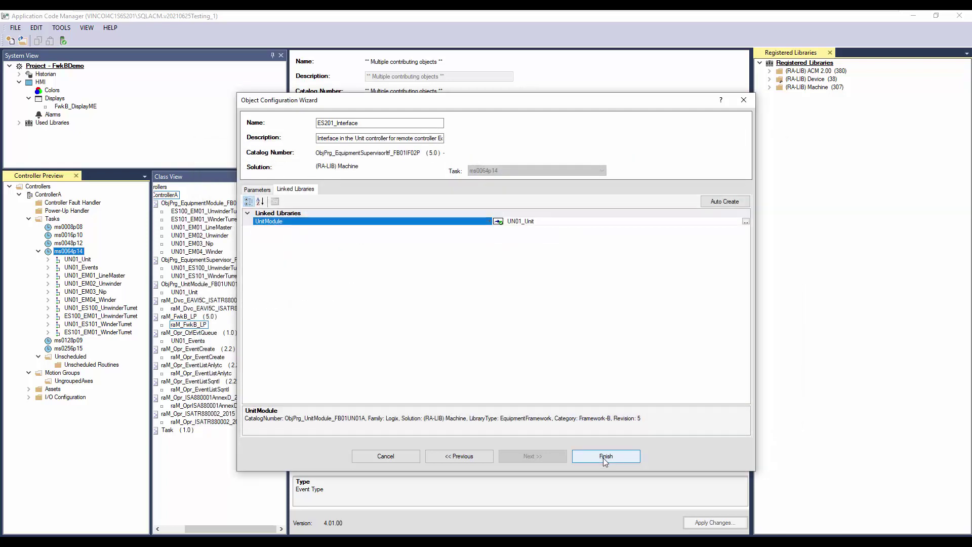
pyautogui.click(606, 456)
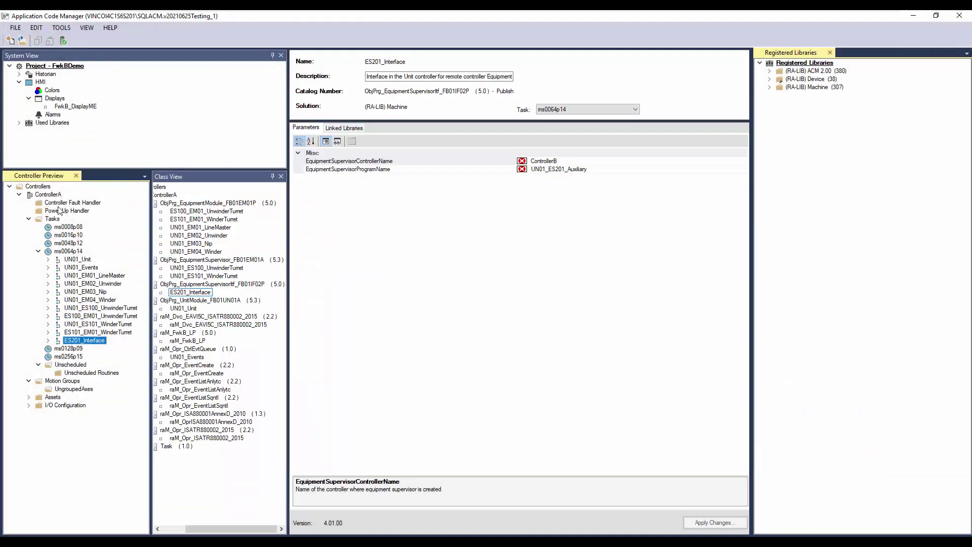
# Add a second MachineBuilder_ControlLogix controller named ControllerB to the project's controllers
pyautogui.rightClick(44, 188)
pyautogui.click(75, 230)
pyautogui.click(246, 174)
pyautogui.doubleClick(447, 213)
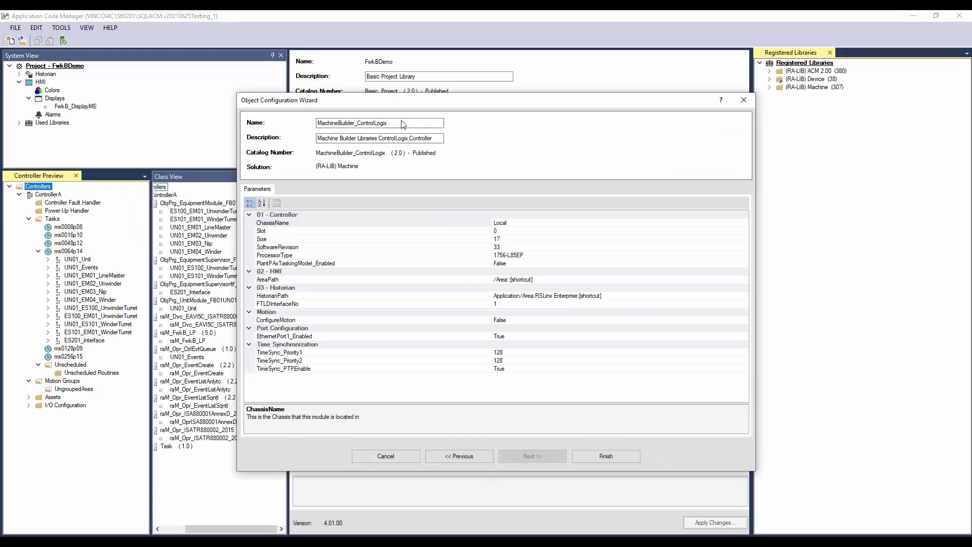
pyautogui.doubleClick(403, 124)
pyautogui.write('ControllerB')
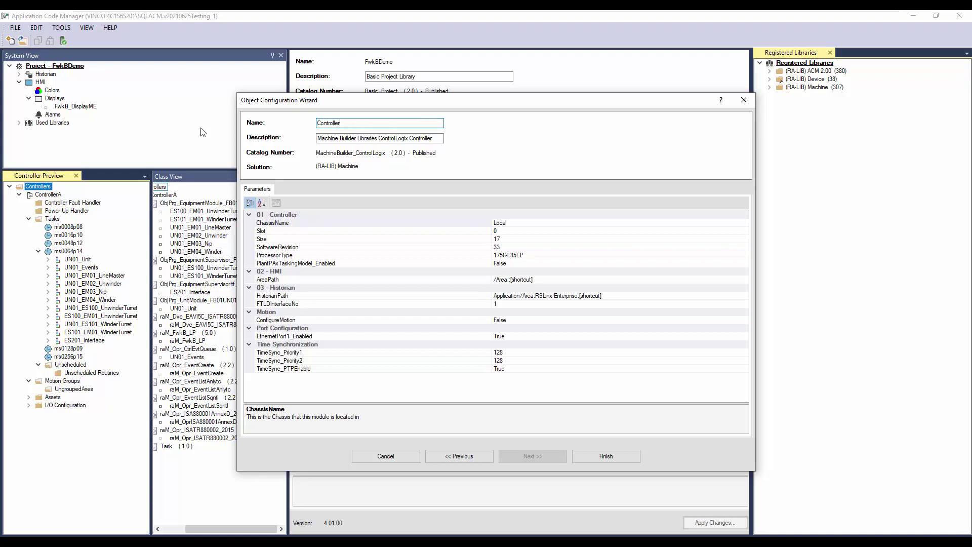
# Set the HMI AreaPath of ControllerB to ::[ControlerB] and finish creating the controller
pyautogui.click(539, 282)
pyautogui.write('::[ControlerB')
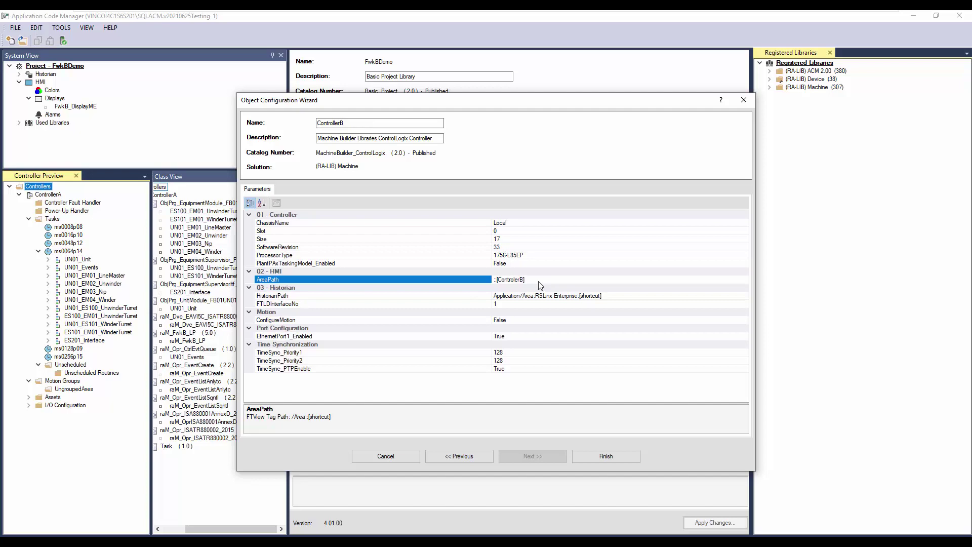
pyautogui.click(592, 457)
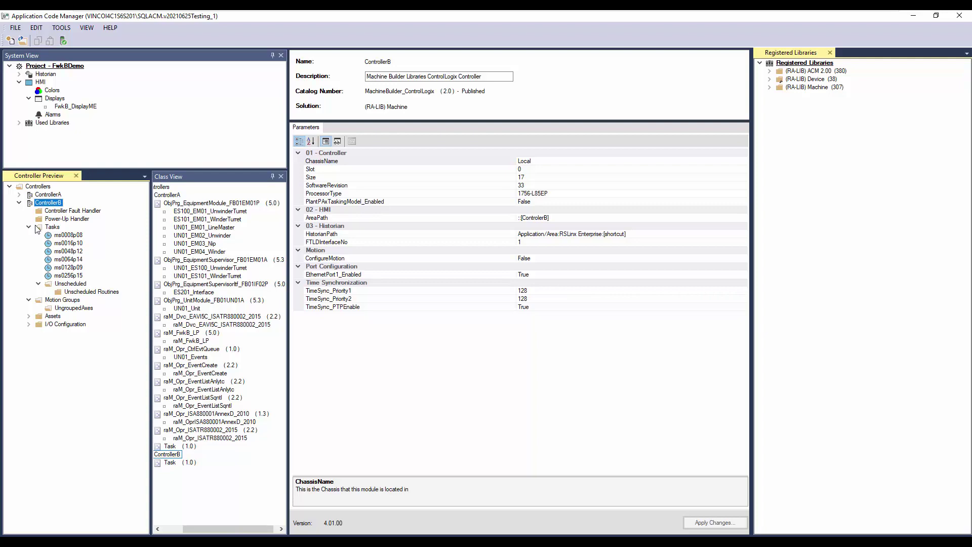
# Add an ObjPrg_UnitModuleItf_FB01IF01P unit module interface named UN01_Interface to ControllerB's ms0064p14 task
pyautogui.click(69, 260)
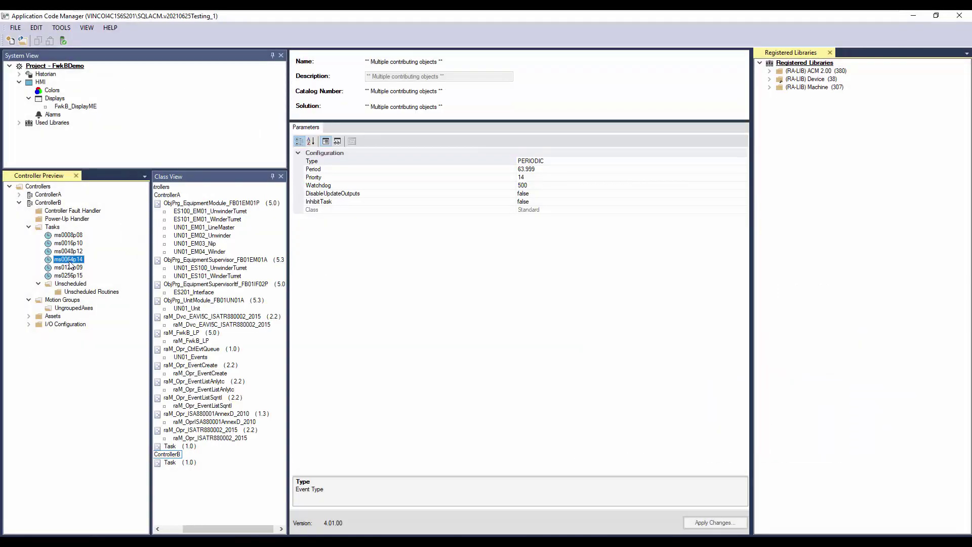
pyautogui.rightClick(71, 261)
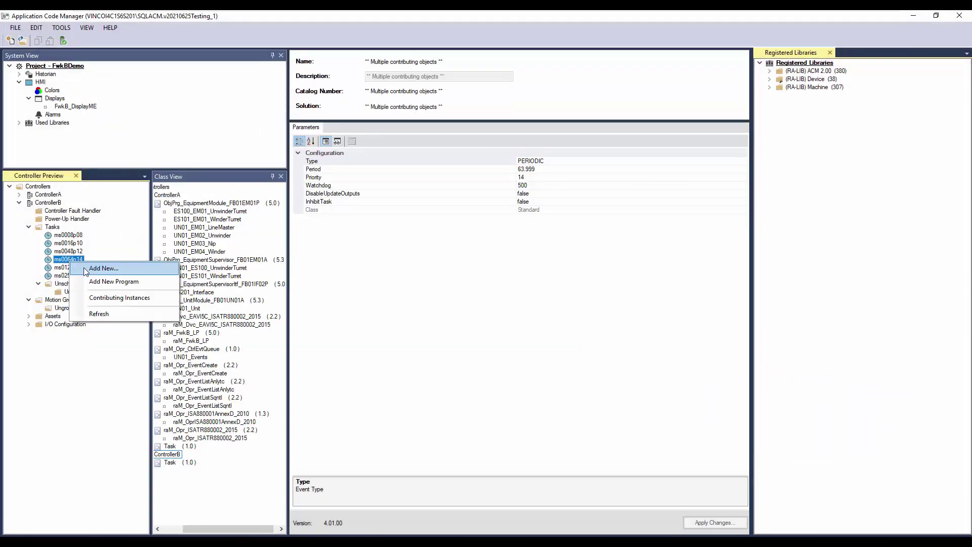
pyautogui.click(84, 269)
pyautogui.click(453, 216)
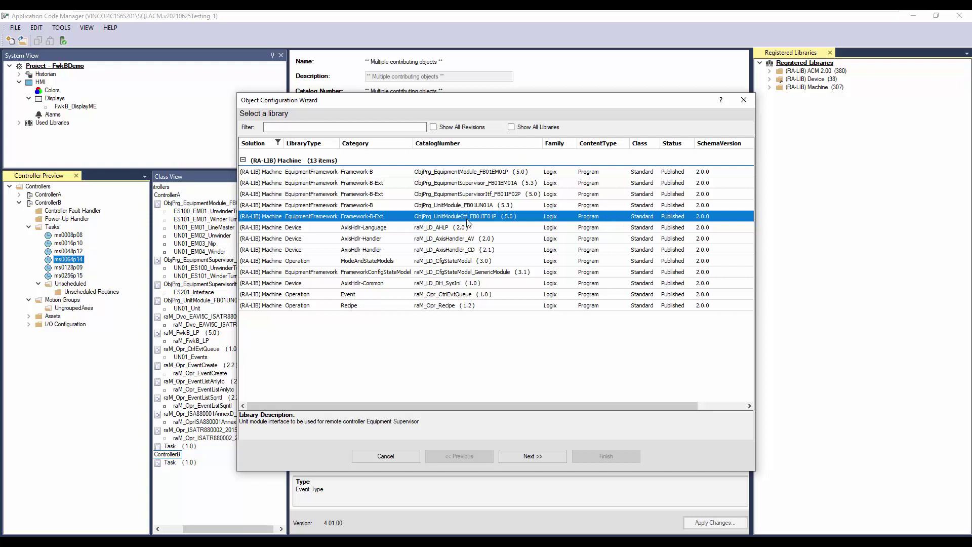
pyautogui.click(526, 456)
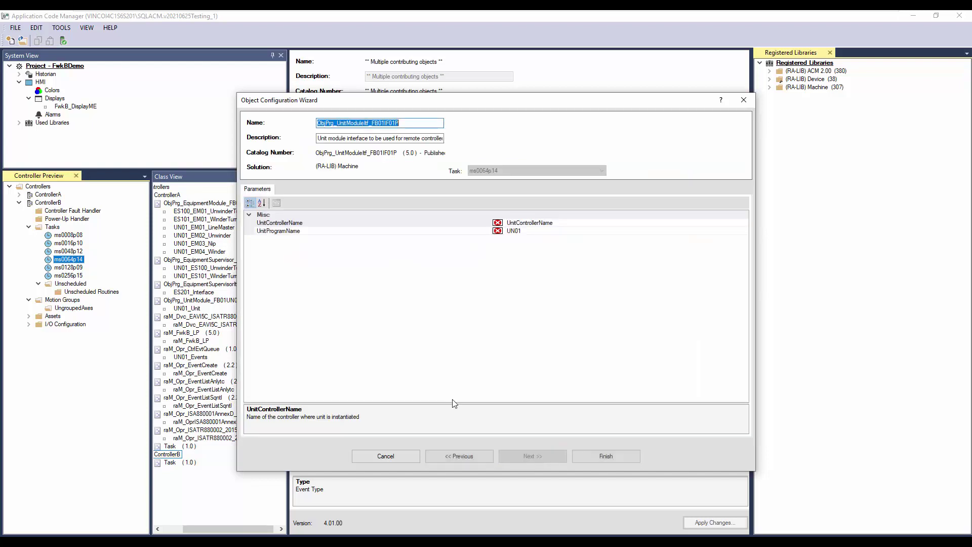
pyautogui.write('UN01_Interface')
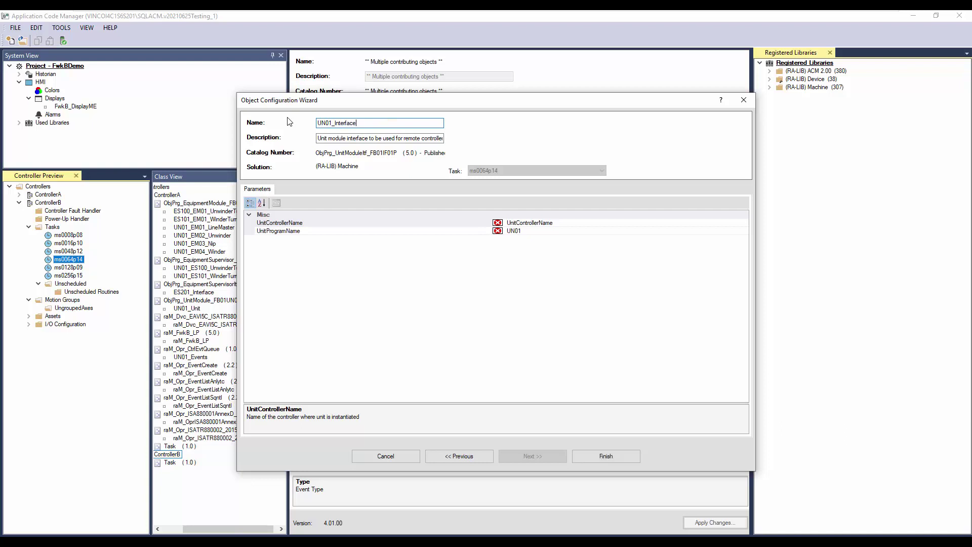
# Reference ControllerA as the UnitControllerName and its UN01_Unit program as the UnitProgramName of UN01_Interface
pyautogui.click(585, 223)
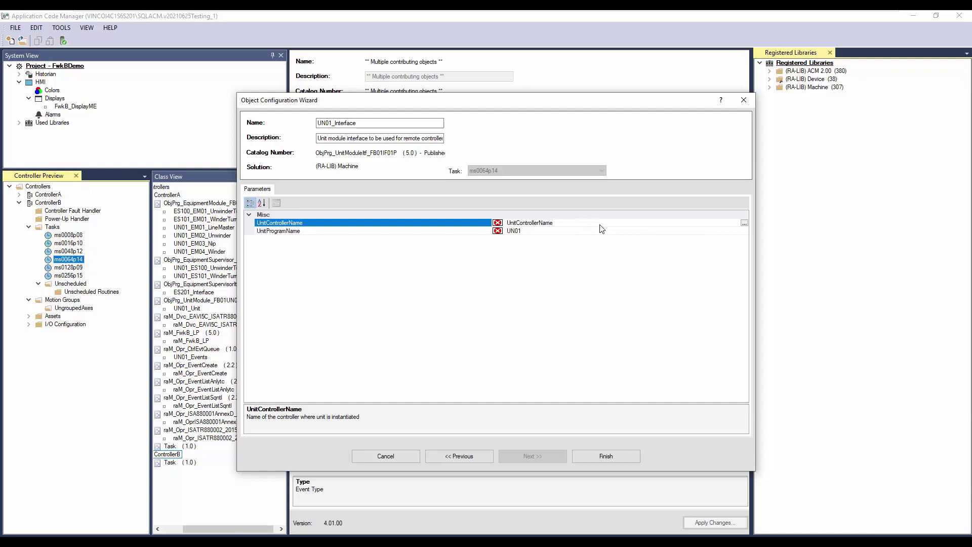
pyautogui.click(744, 224)
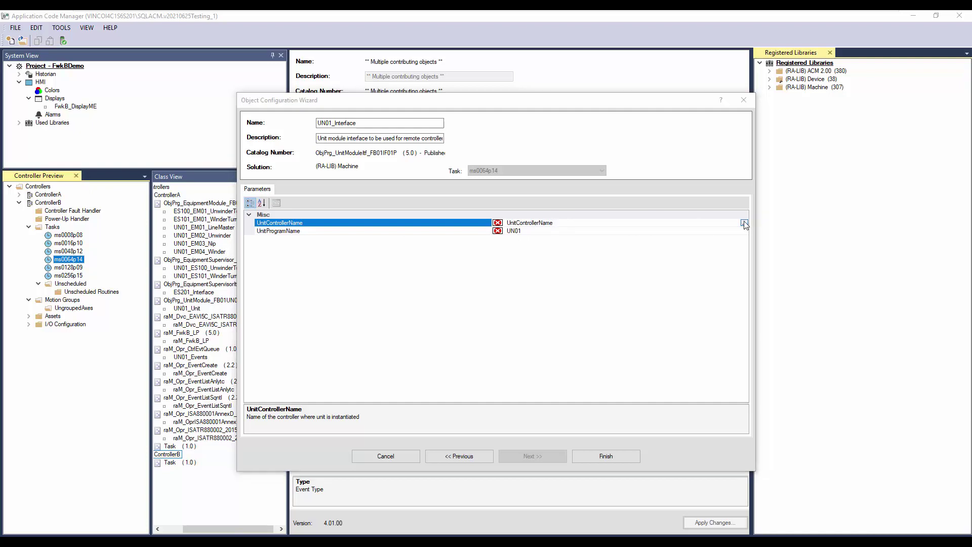
pyautogui.doubleClick(69, 225)
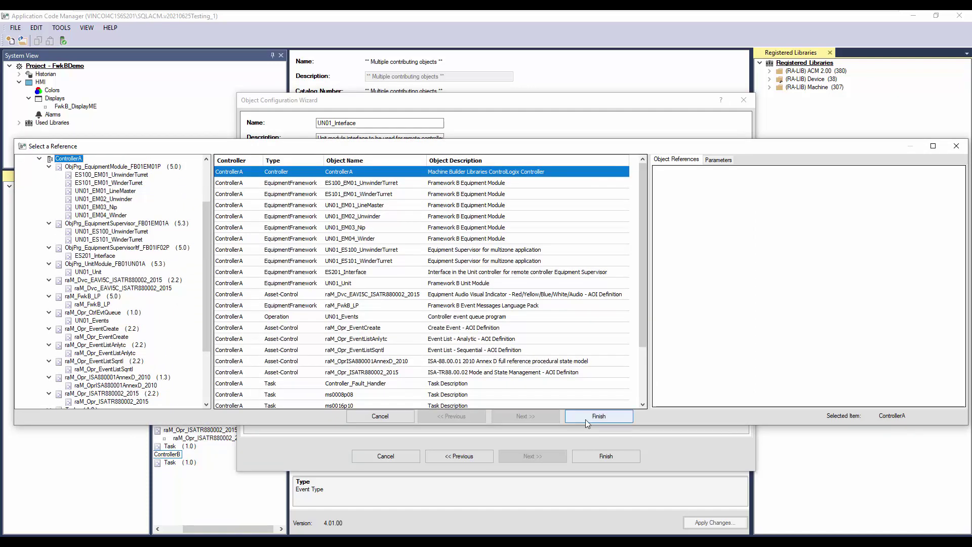
pyautogui.click(585, 419)
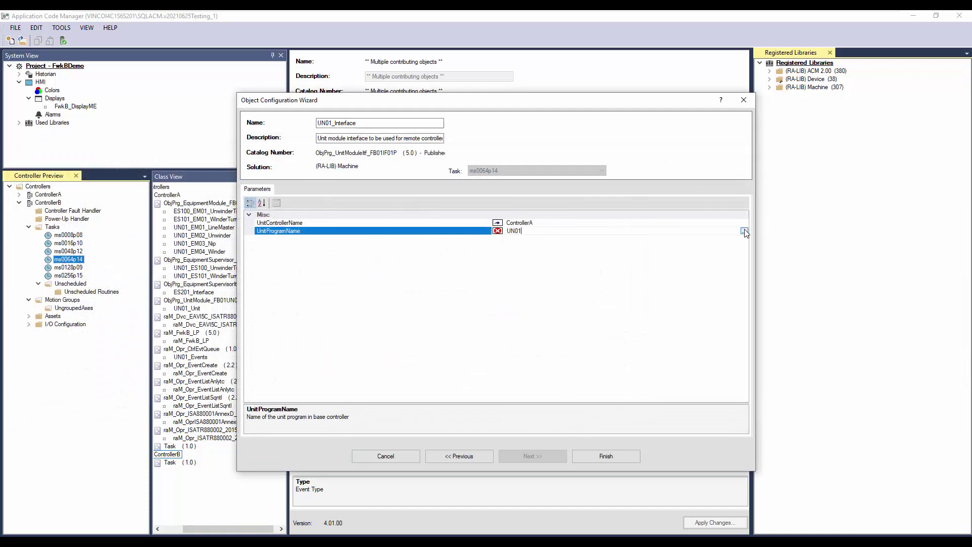
pyautogui.click(745, 231)
pyautogui.doubleClick(75, 226)
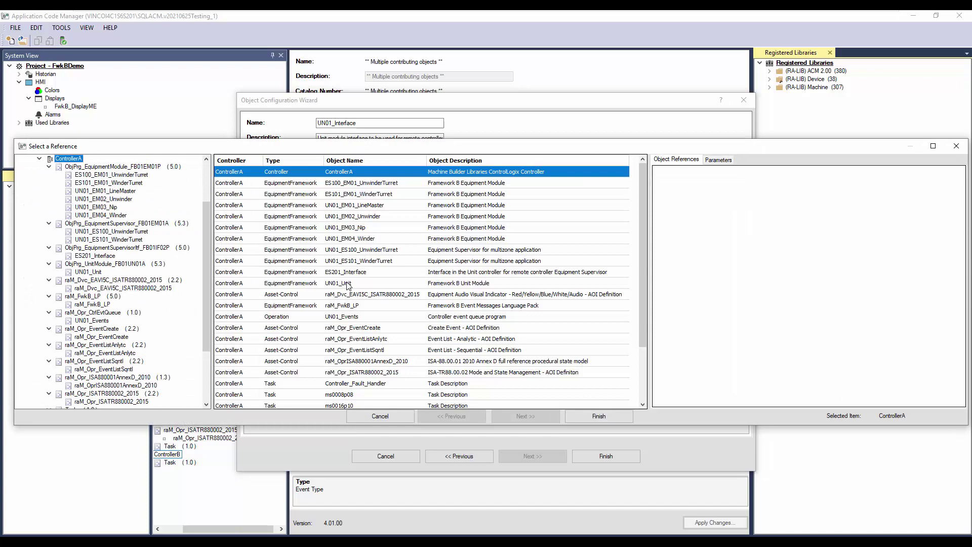
pyautogui.click(348, 284)
pyautogui.click(599, 416)
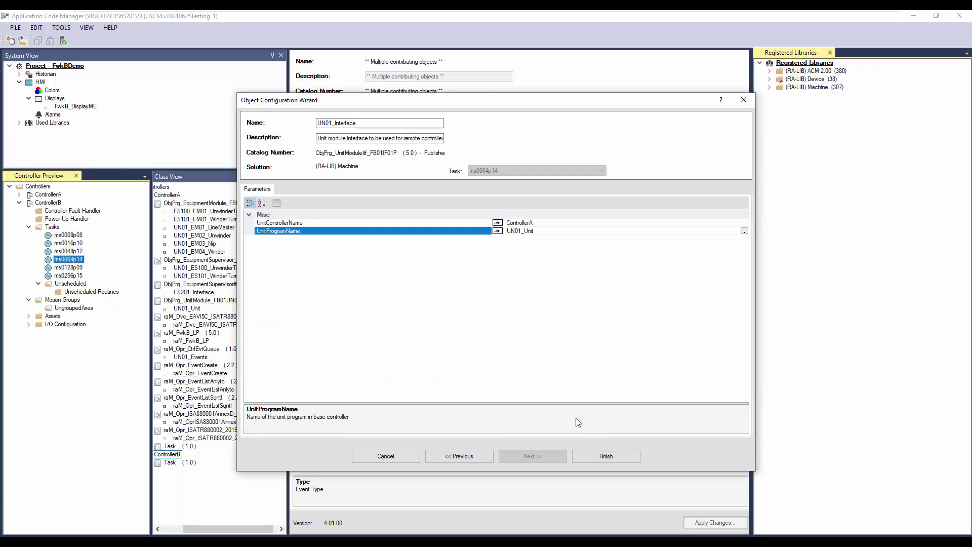
# Finish creating UN01_Interface and add an ObjPrg_EquipmentSupervisor_FB01EM01A supervisor named UN01_ES201_Auxiliary to ControllerB's ms0064p14 task
pyautogui.click(590, 454)
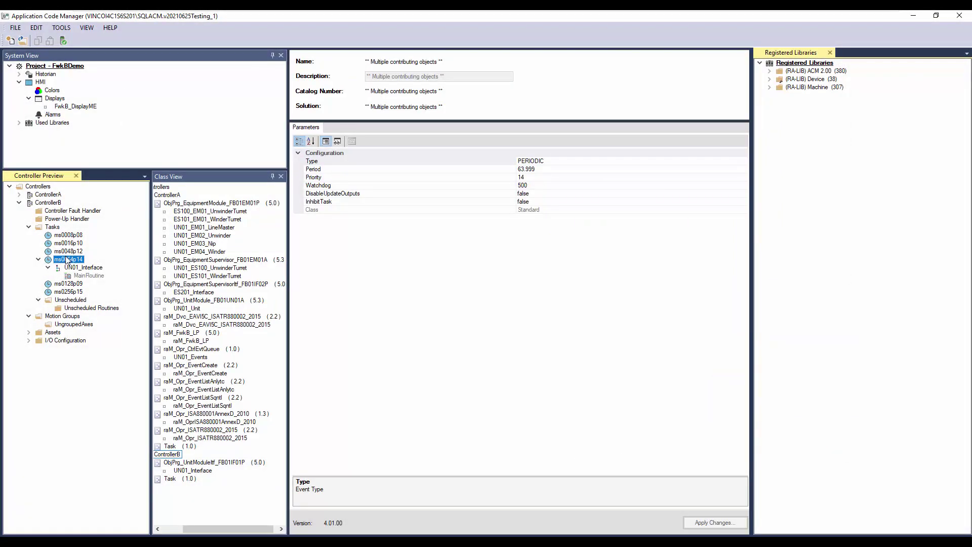
pyautogui.rightClick(69, 260)
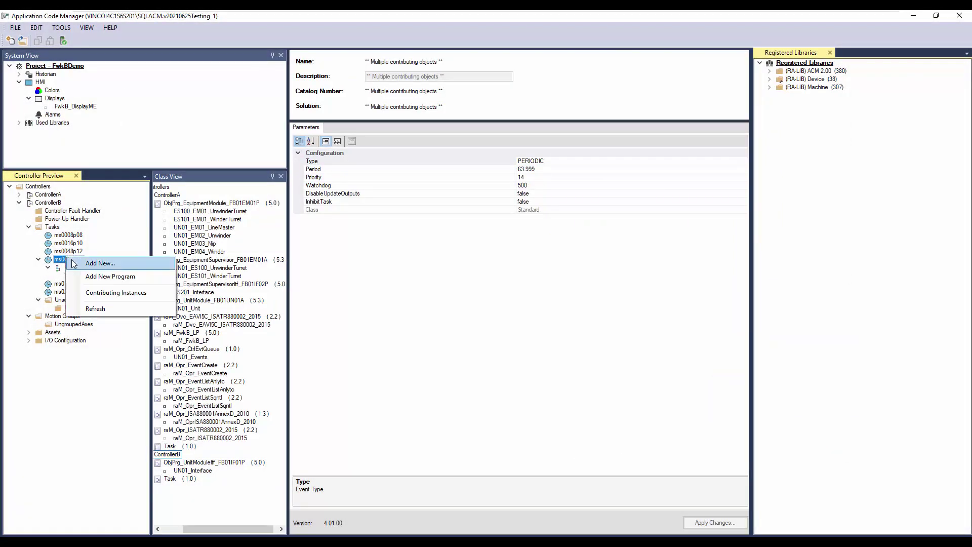
pyautogui.click(96, 261)
pyautogui.click(244, 160)
pyautogui.doubleClick(427, 182)
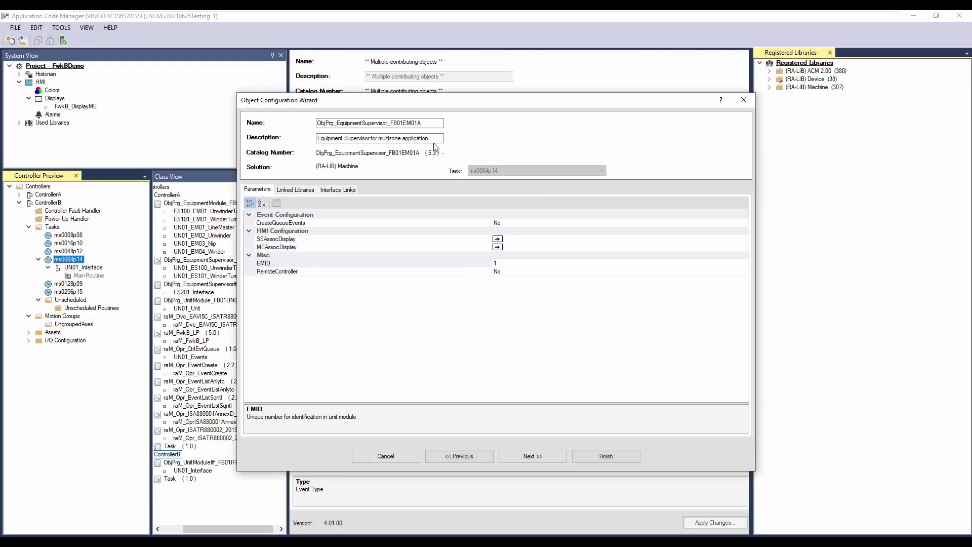
pyautogui.moveTo(427, 127); pyautogui.dragTo(259, 137)
pyautogui.write('UN01_ES201')
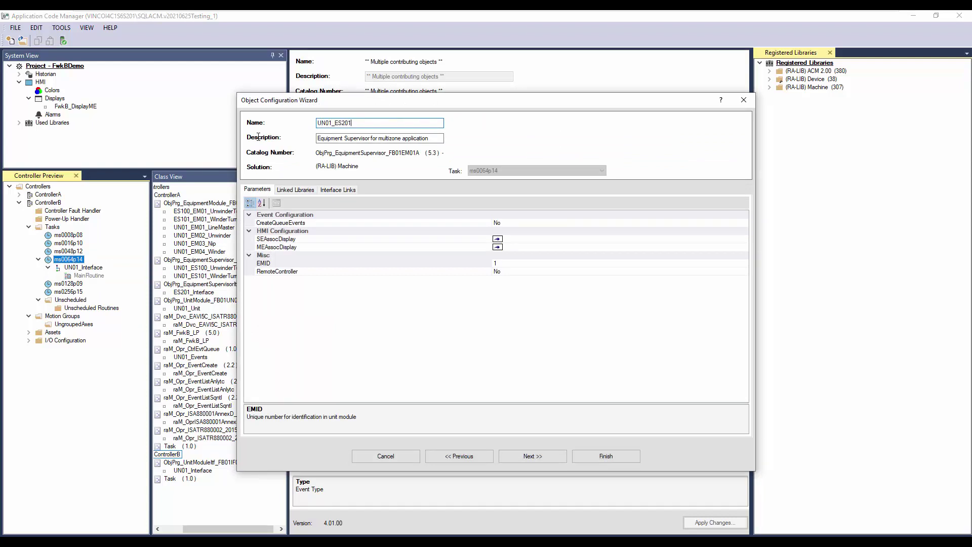
pyautogui.write('_Auxiliary')
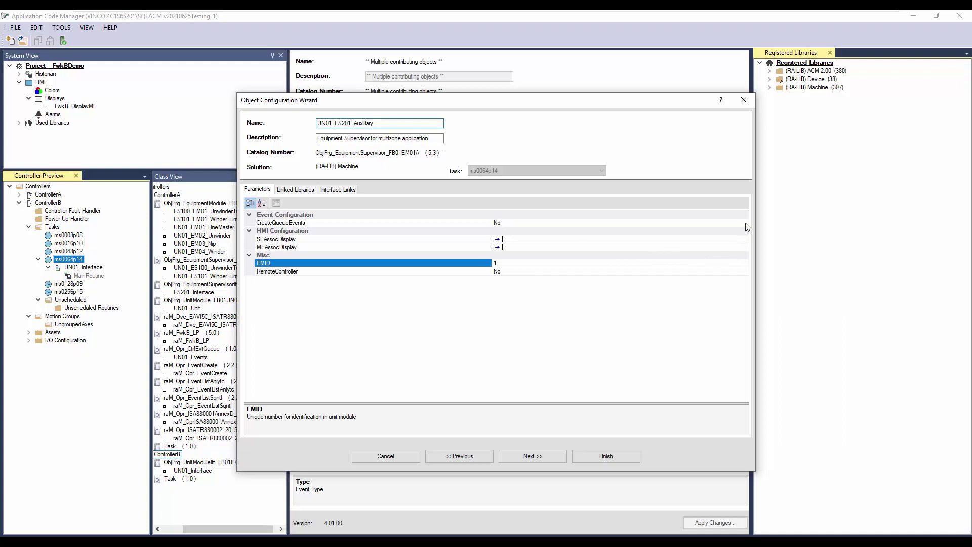
# Set CreateQueueEvents and LanguageSwitchingEnable to Yes for UN01_ES201_Auxiliary and reference OptionalUnitObj of FwkB_DisplayME as its MEAssocDisplay
pyautogui.click(744, 223)
pyautogui.click(566, 231)
pyautogui.click(744, 231)
pyautogui.click(512, 240)
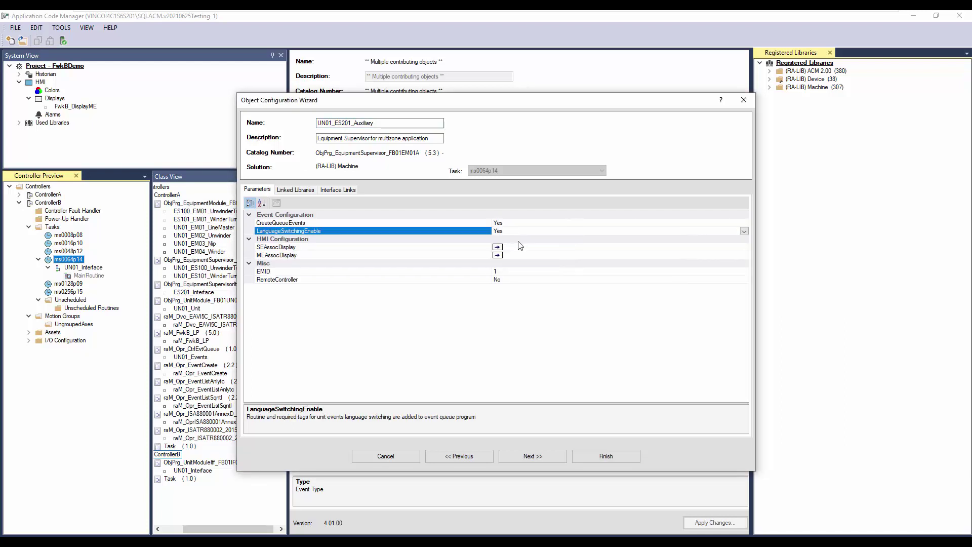
pyautogui.click(531, 256)
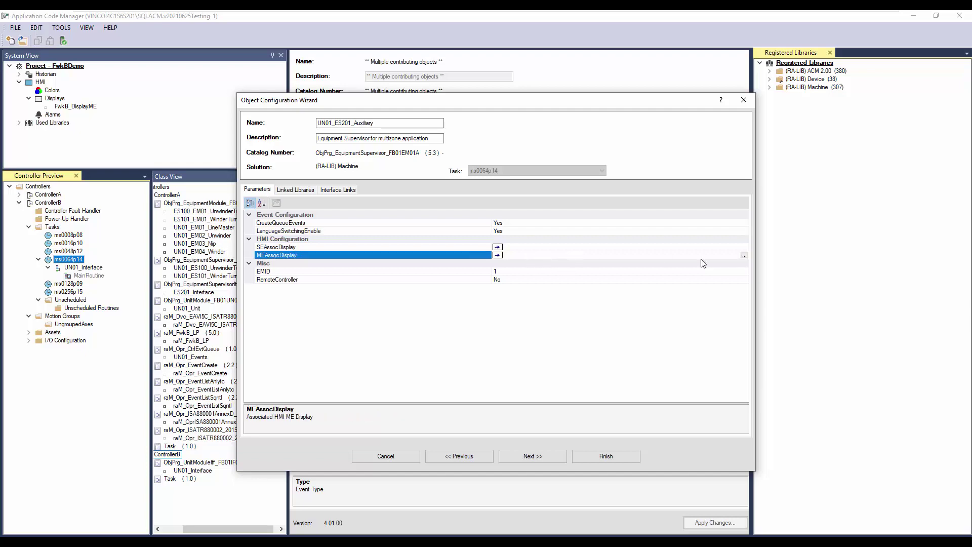
pyautogui.click(744, 255)
pyautogui.click(752, 164)
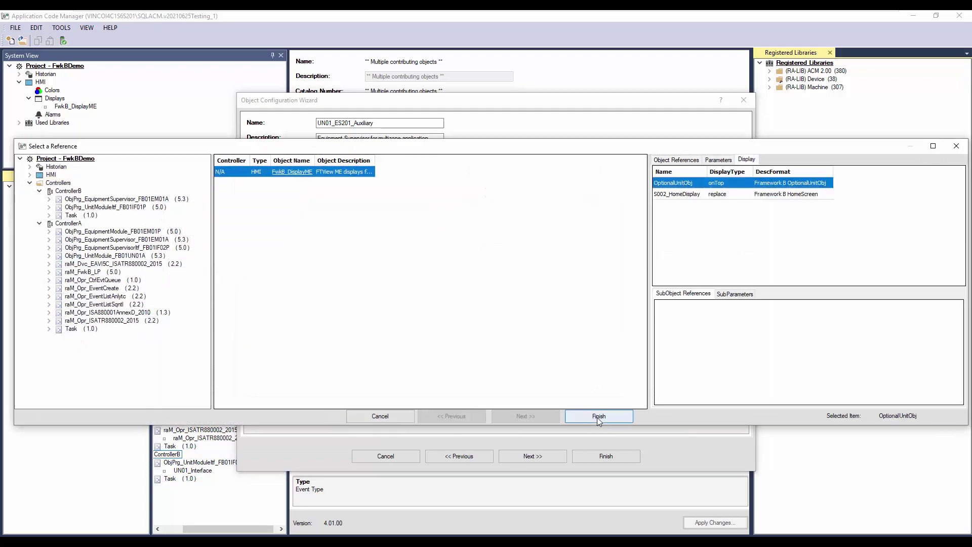
pyautogui.click(598, 416)
# Set the EMID of UN01_ES201_Auxiliary to 7 and its RemoteController parameter to Yes
pyautogui.click(535, 271)
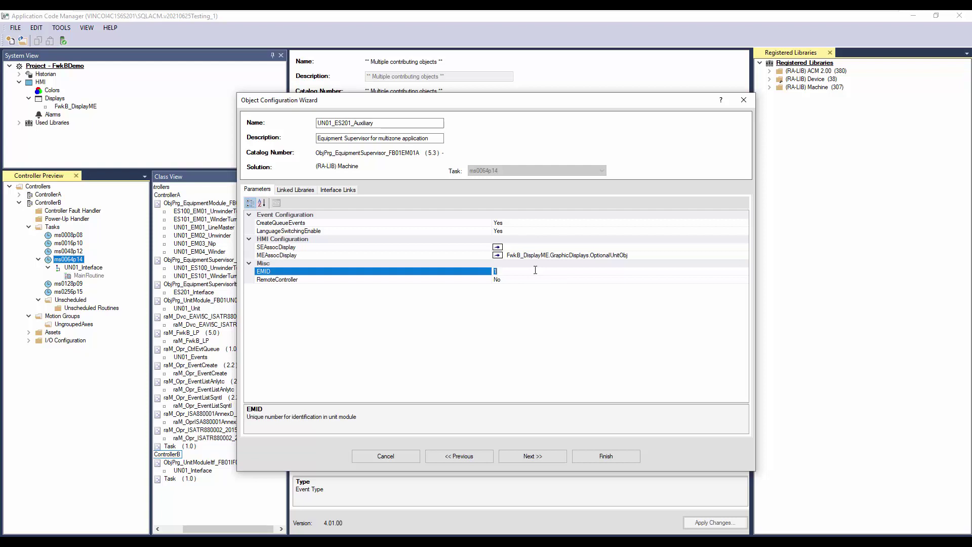
pyautogui.write('7')
pyautogui.click(533, 277)
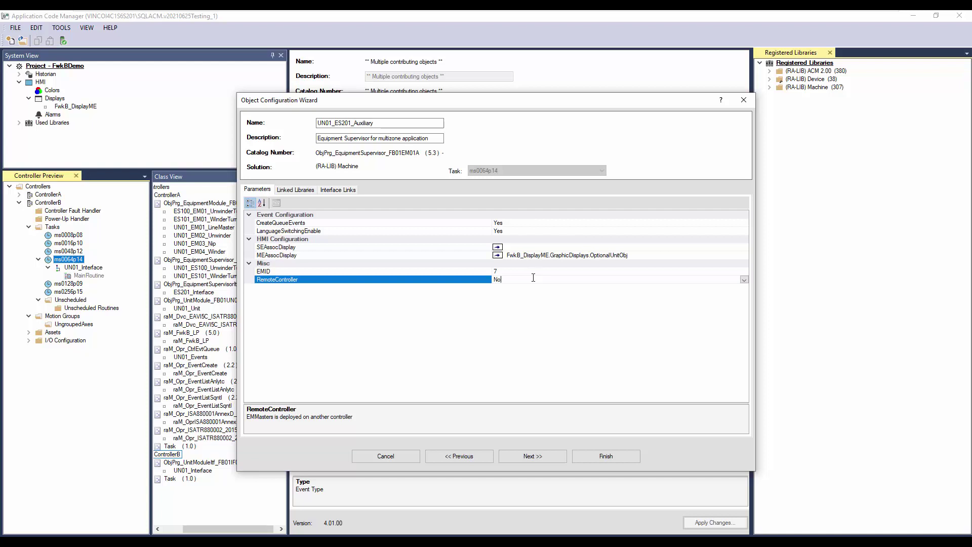
pyautogui.click(744, 279)
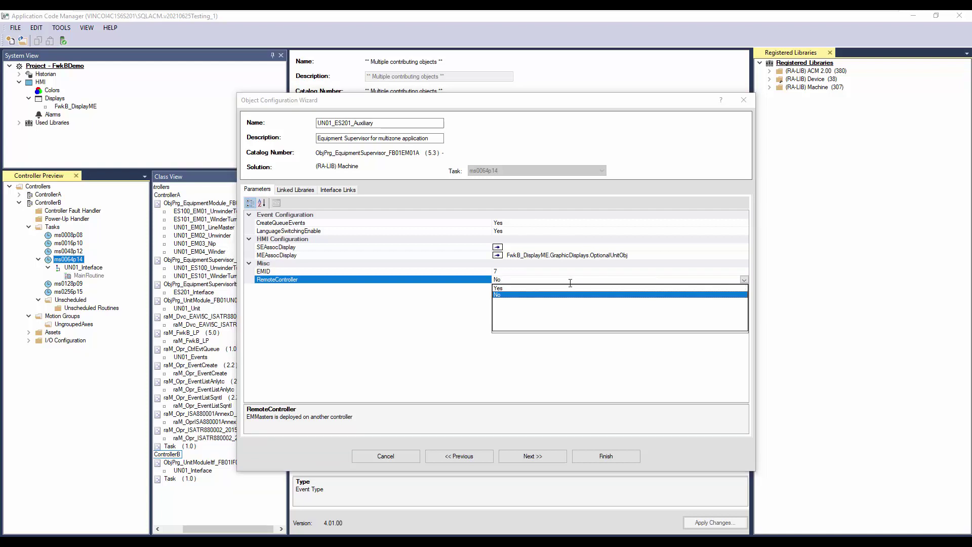
pyautogui.click(506, 294)
# Link the UnitModule library of UN01_ES201_Auxiliary to the existing UN01_Interface instance in ControllerB
pyautogui.click(529, 457)
pyautogui.click(747, 223)
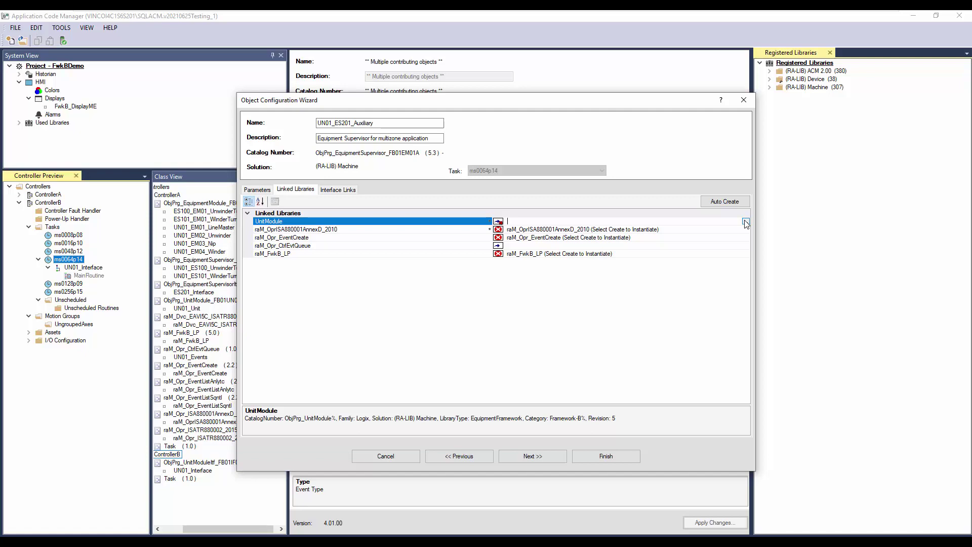
pyautogui.click(747, 224)
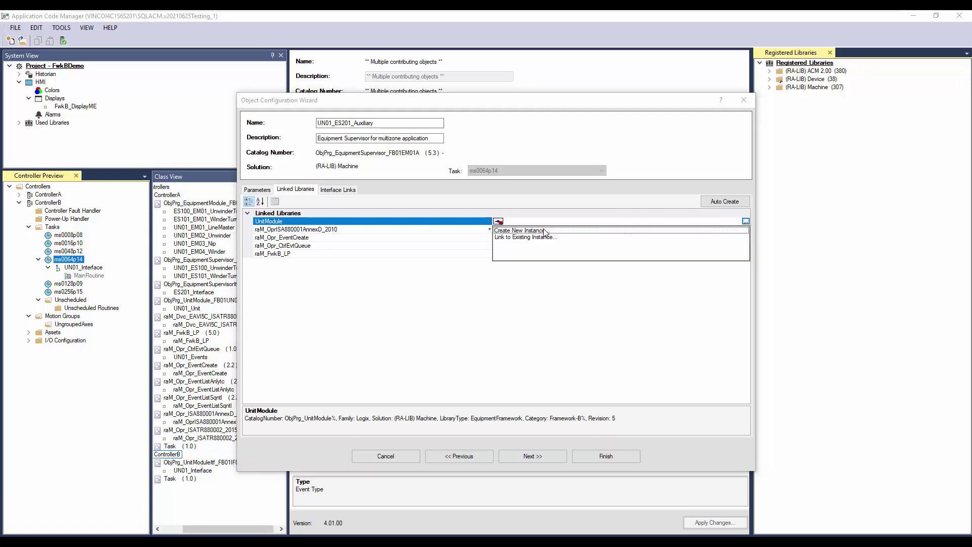
pyautogui.click(534, 236)
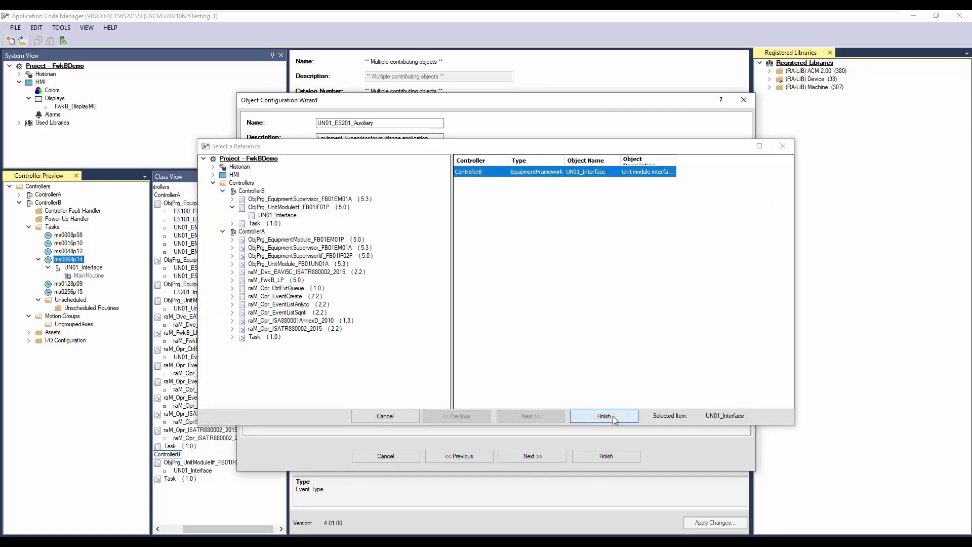
pyautogui.click(577, 415)
# Create new raM_OprISA880001AnnexD_2010 and raM_Opr_EventCreate instances for the supervisor's linked libraries, keeping their default names
pyautogui.click(745, 230)
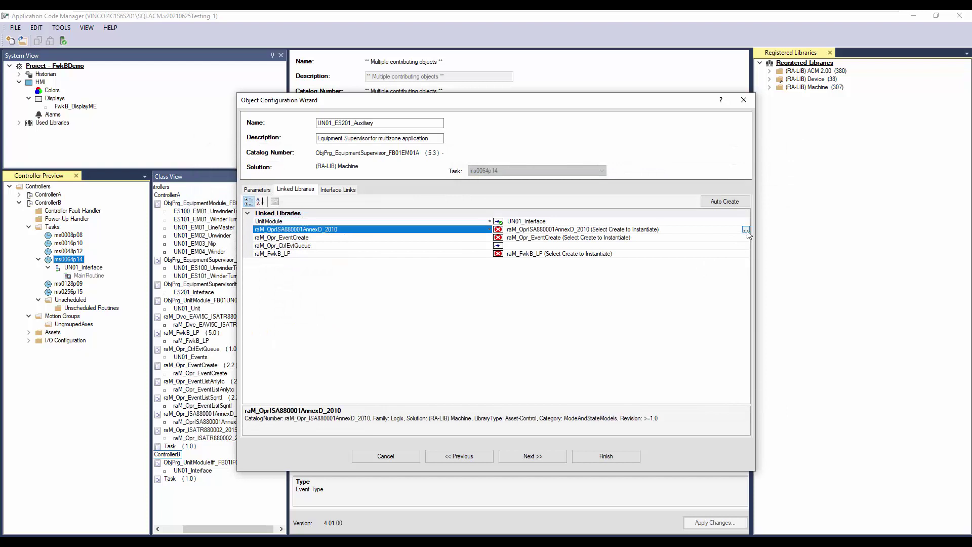
pyautogui.click(746, 229)
pyautogui.click(536, 242)
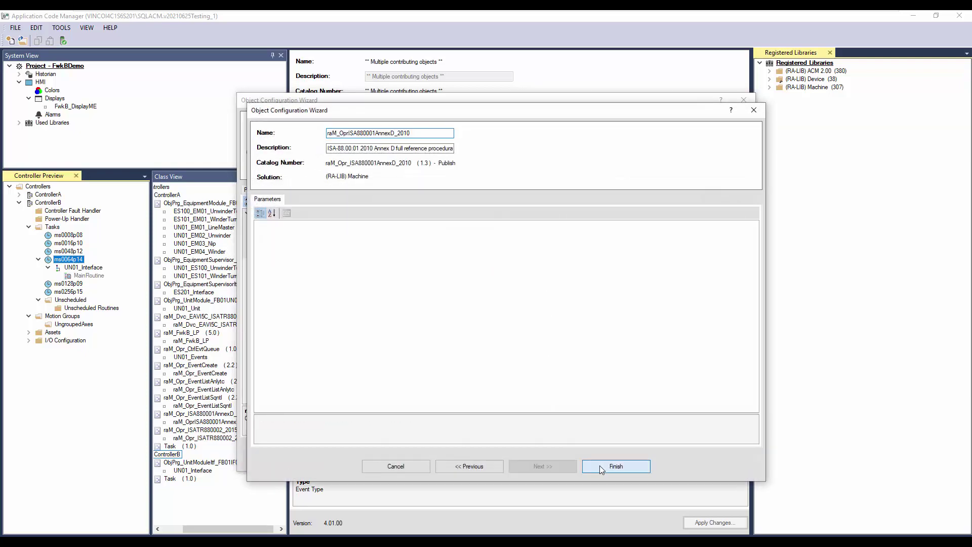
pyautogui.click(599, 466)
pyautogui.click(583, 238)
pyautogui.click(746, 237)
pyautogui.click(543, 247)
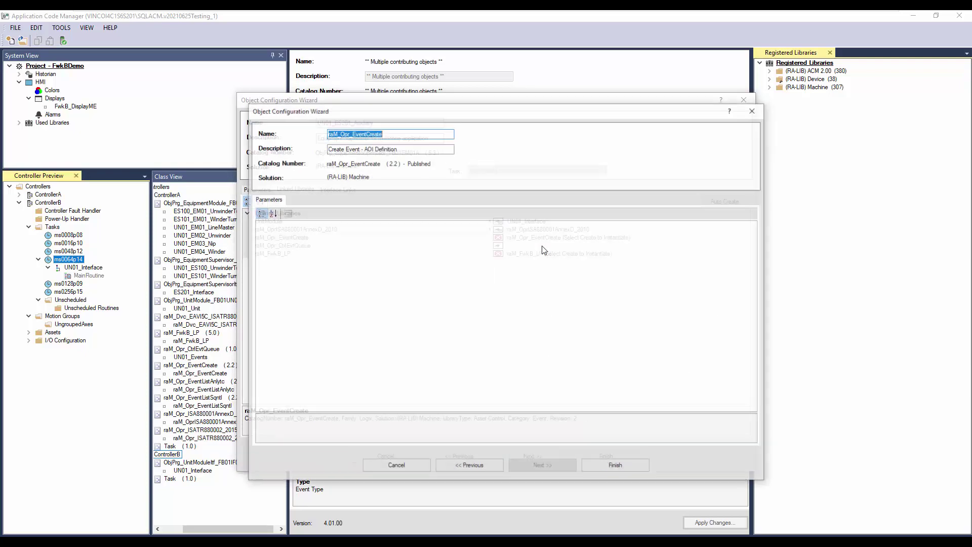
pyautogui.click(604, 460)
# Create a new raM_Opr_CtrlEvtQueue instance named CtrlBEvents and assign it to the ms0064p14 task
pyautogui.click(583, 245)
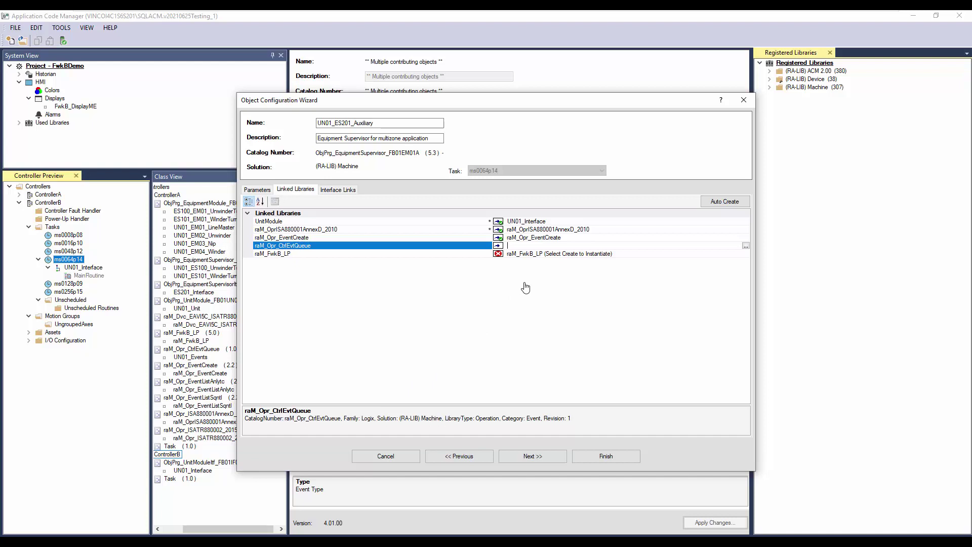
pyautogui.click(746, 246)
pyautogui.click(520, 260)
pyautogui.write('C')
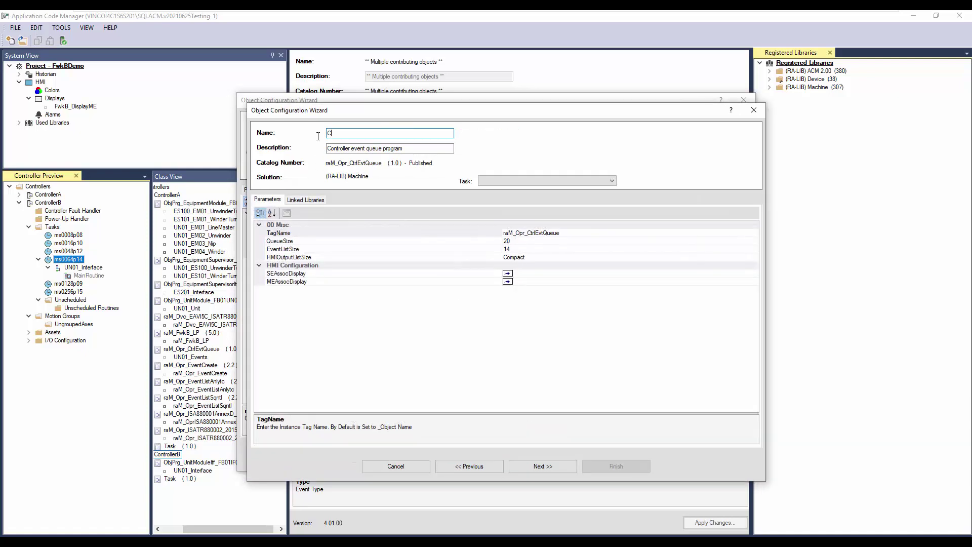
pyautogui.write('trlBEvents')
pyautogui.click(534, 181)
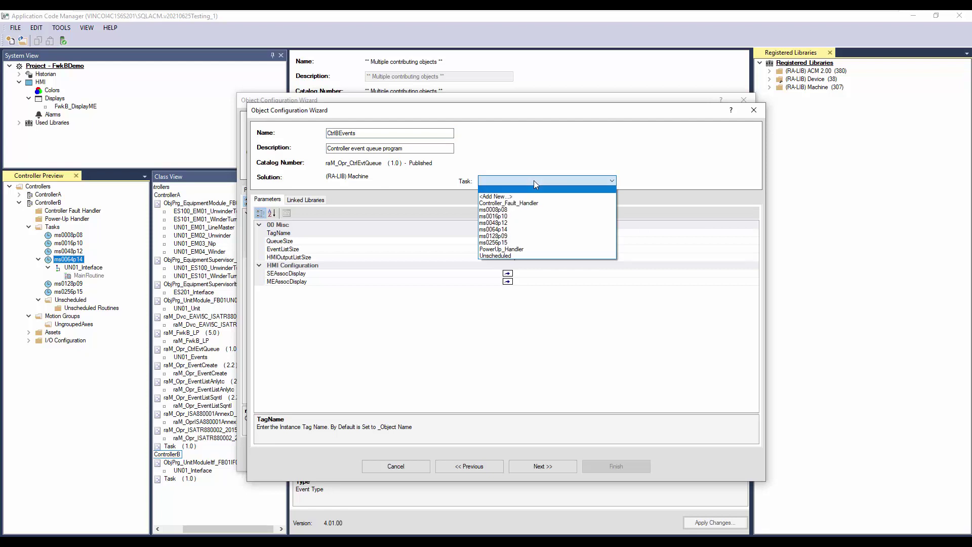
pyautogui.click(534, 230)
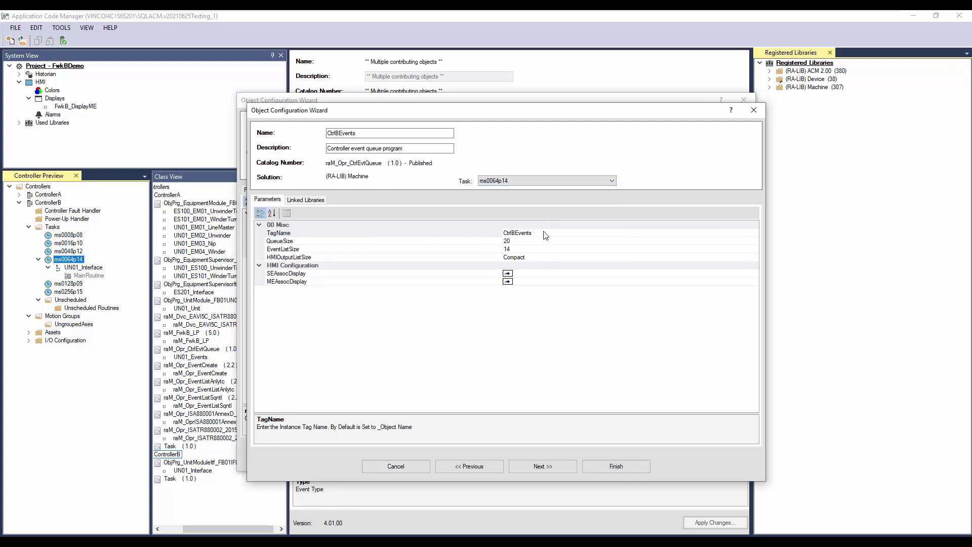
# Set the CtrlBEvents QueueSize to 50, EventListSize to 20 and HMIOutputListSize to Full
pyautogui.click(545, 231)
pyautogui.click(535, 240)
pyautogui.write('5')
pyautogui.click(535, 249)
pyautogui.write('20')
pyautogui.click(543, 258)
pyautogui.click(543, 258)
# Reference OptionalUnitObj of FwkB_DisplayME as the MEAssocDisplay of CtrlBEvents
pyautogui.click(515, 274)
pyautogui.click(545, 283)
pyautogui.click(755, 282)
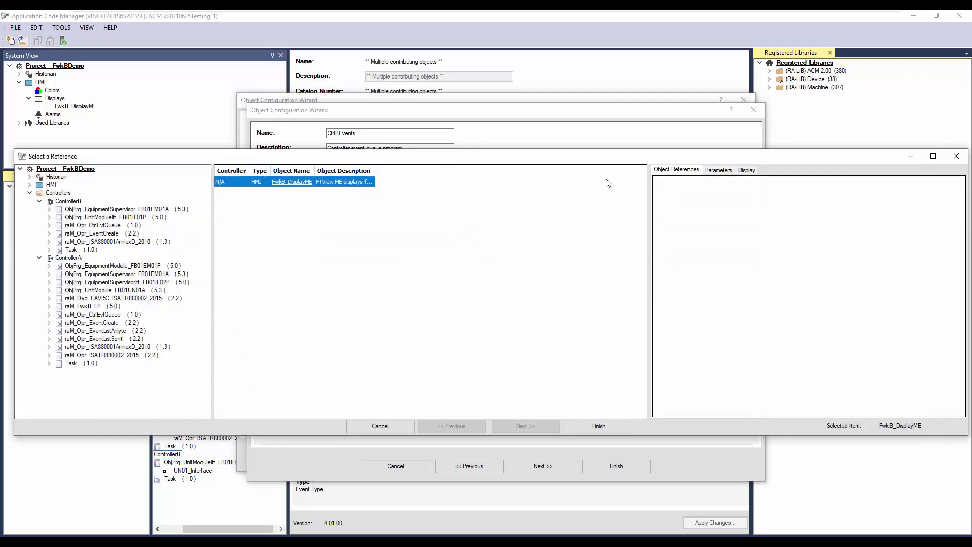
pyautogui.click(601, 430)
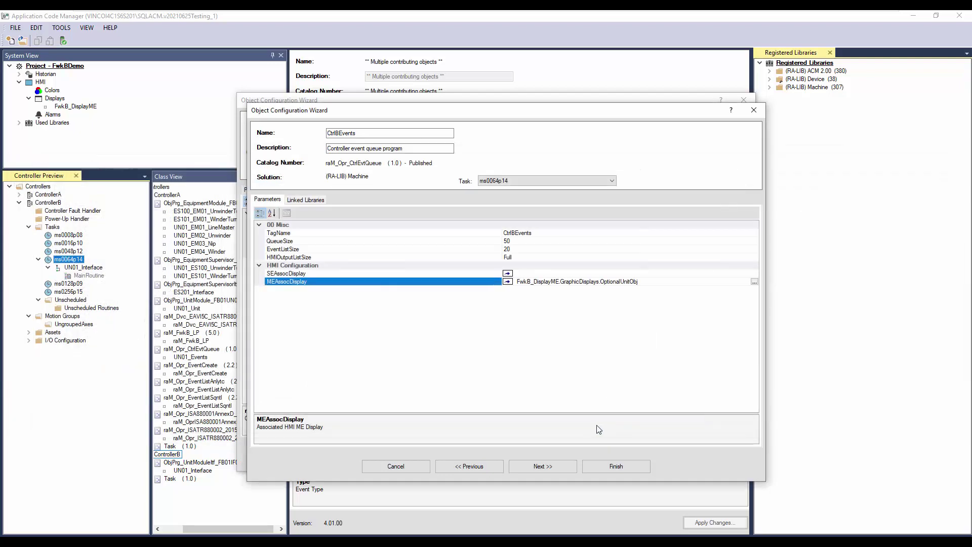
# Auto-create the raM_Opr_EventListAnlytc and raM_Opr_EventListSqntl linked libraries of CtrlBEvents and finish creating the event queue
pyautogui.click(557, 469)
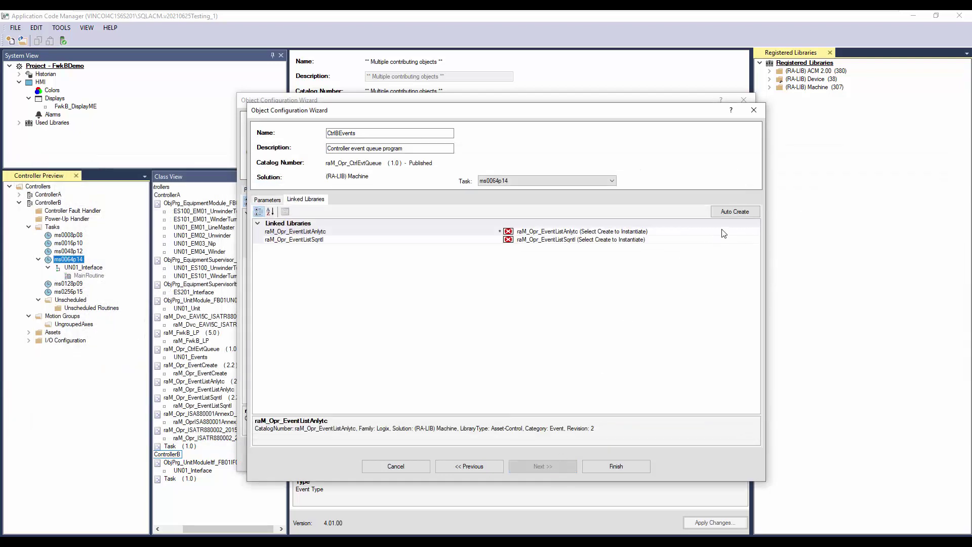
pyautogui.click(733, 212)
pyautogui.click(675, 441)
pyautogui.click(637, 469)
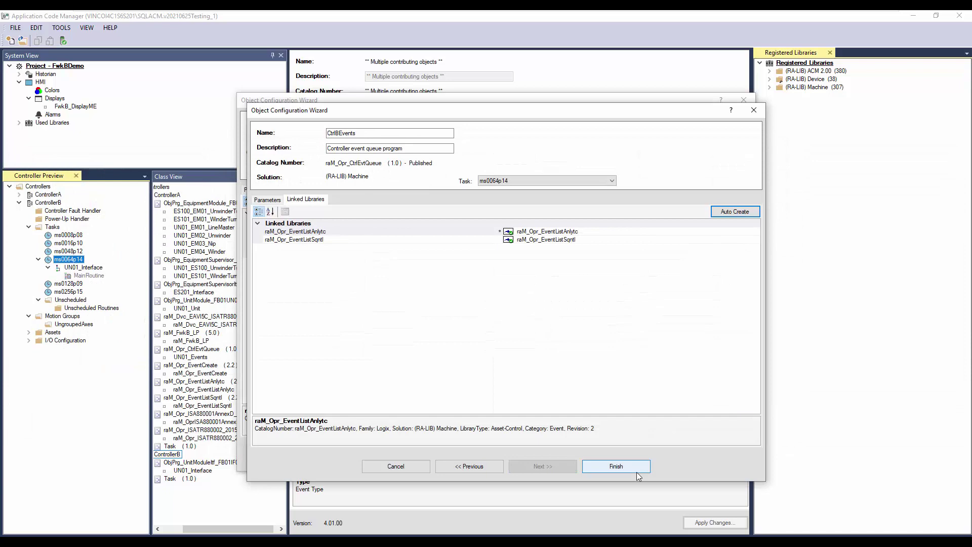
# Create a new raM_FwkB_LP language pack instance for the supervisor and set its Include_CS and Include_DE languages to Yes
pyautogui.click(670, 255)
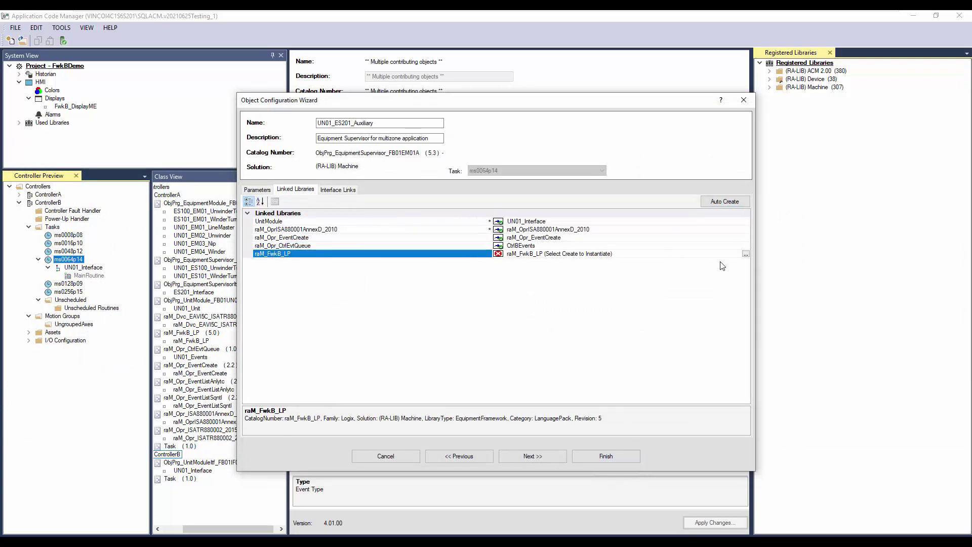
pyautogui.click(746, 254)
pyautogui.click(537, 263)
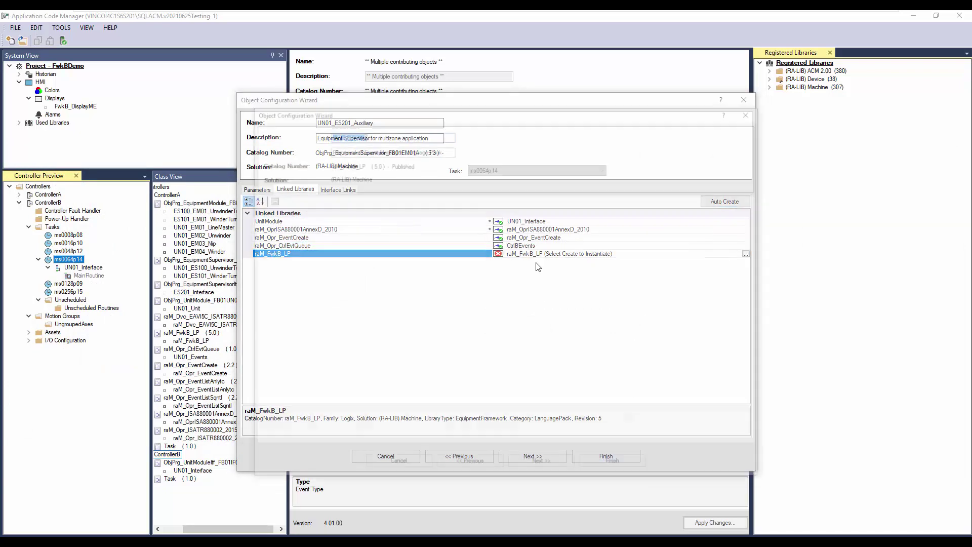
pyautogui.click(527, 243)
pyautogui.click(754, 241)
pyautogui.click(509, 257)
pyautogui.click(514, 249)
pyautogui.click(754, 249)
pyautogui.click(558, 258)
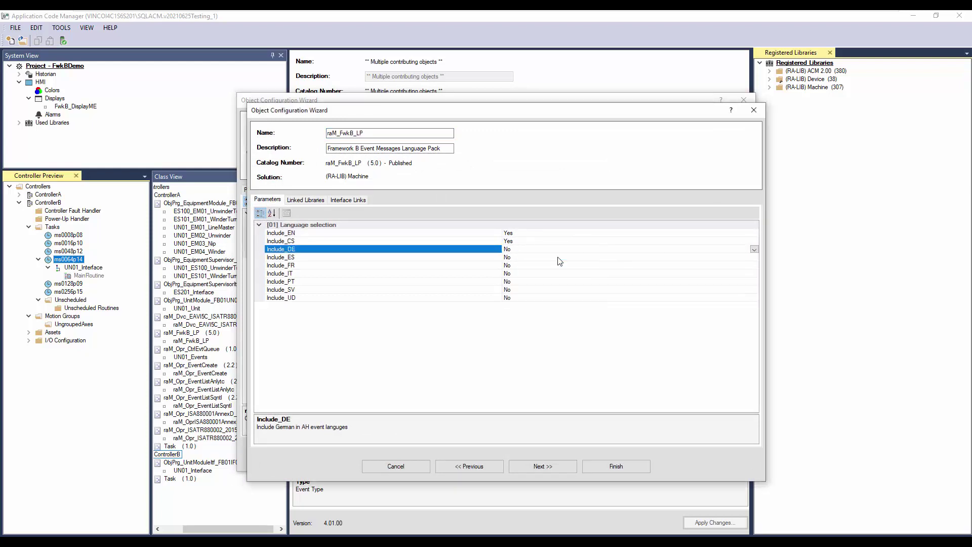
pyautogui.click(558, 257)
pyautogui.click(560, 257)
pyautogui.click(535, 266)
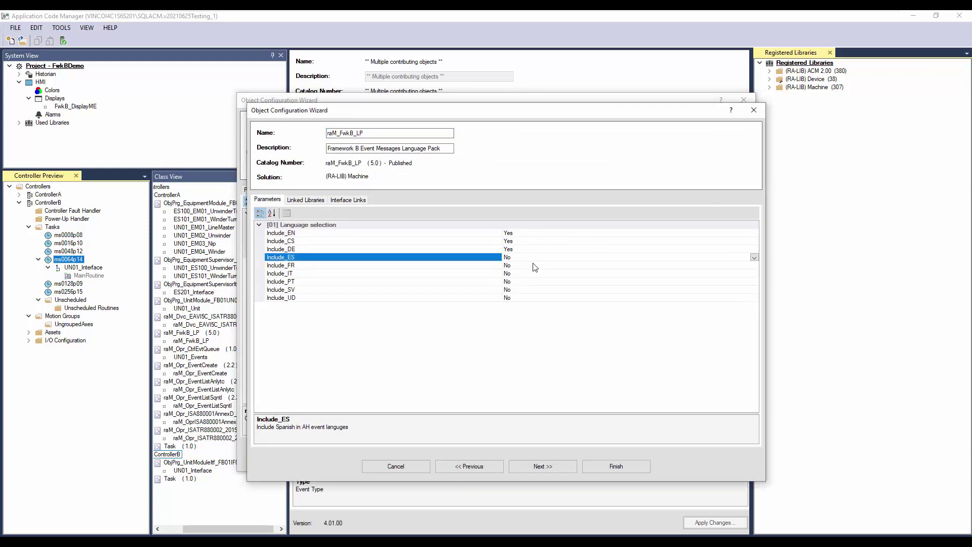
# Link the language pack's Queue to the existing CtrlBEvents instance and finish creating both the language pack and UN01_ES201_Auxiliary
pyautogui.click(316, 200)
pyautogui.click(756, 231)
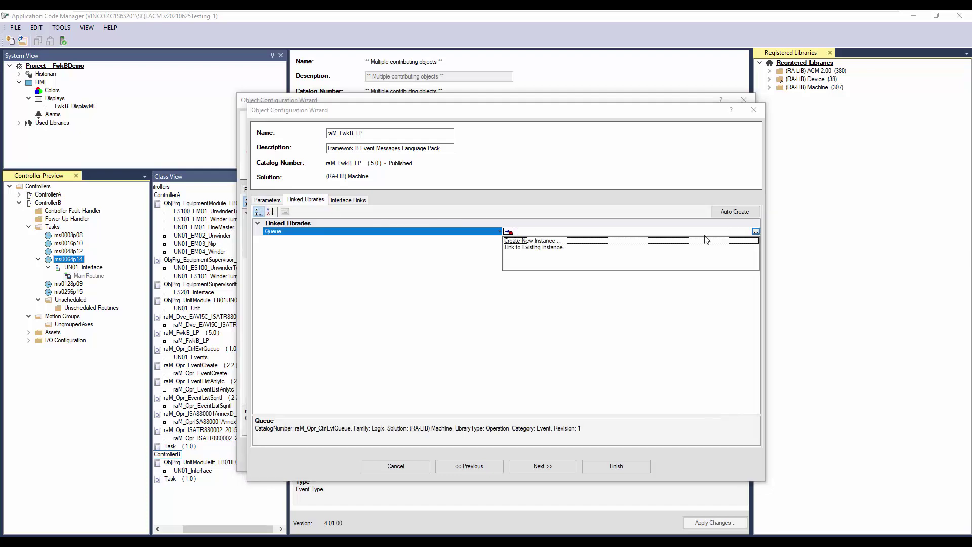
pyautogui.click(535, 247)
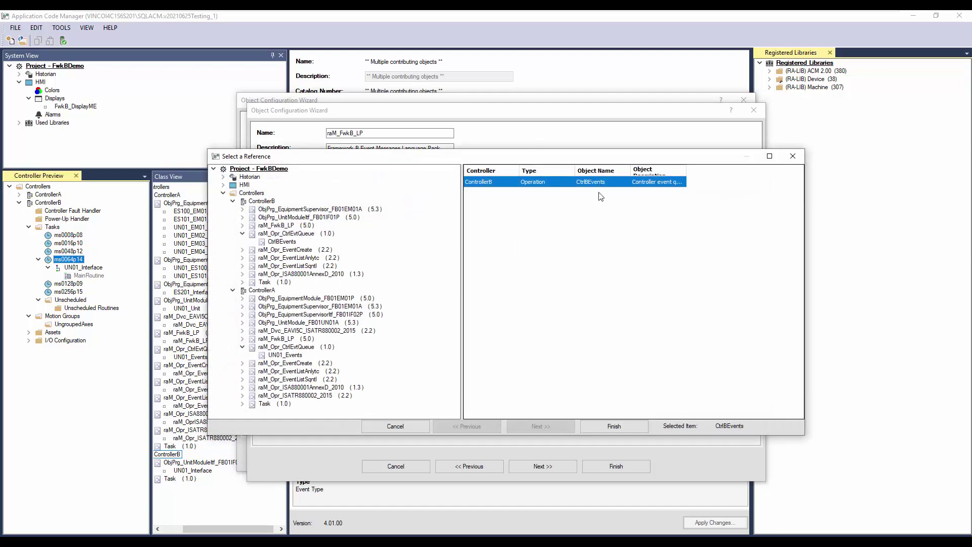
pyautogui.click(615, 426)
pyautogui.click(614, 465)
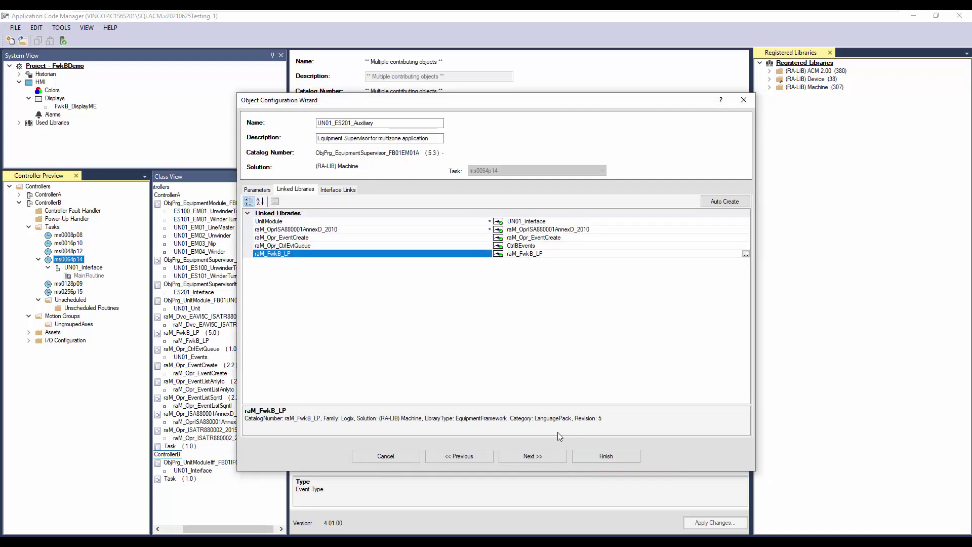
pyautogui.click(579, 458)
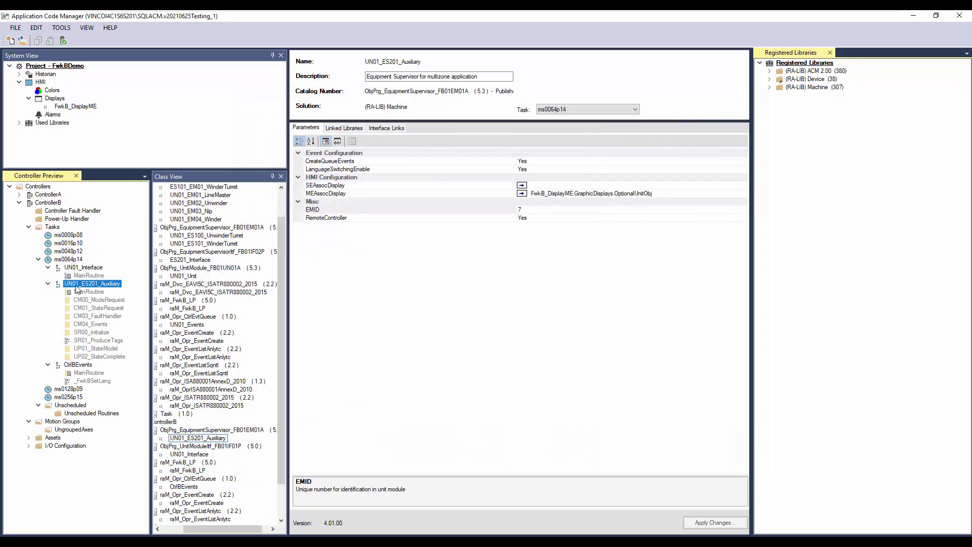
# Add an ObjPrg_EquipmentModule_FB01EM01P equipment module to ControllerB's ms0064p14 task and name it ES201_EM01_Trimmer
pyautogui.click(48, 284)
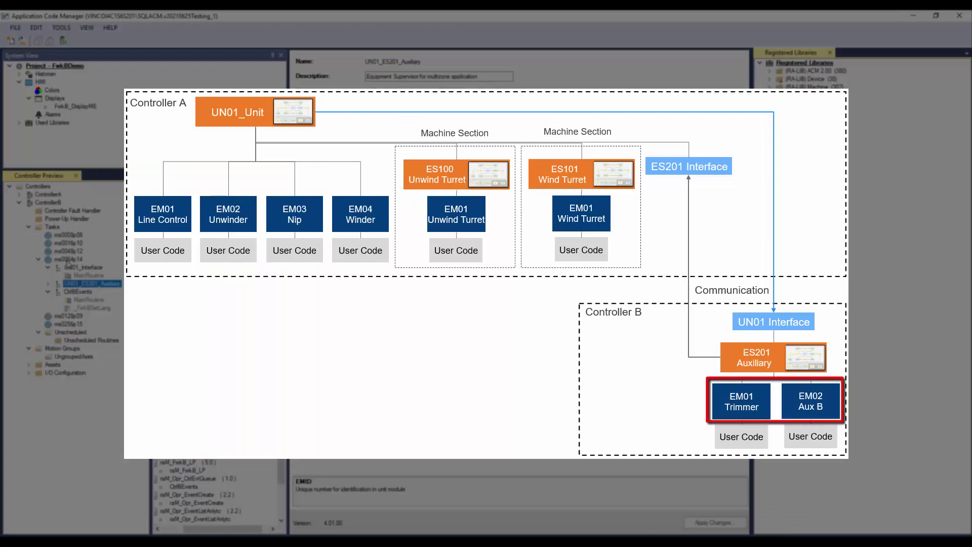
pyautogui.rightClick(68, 259)
pyautogui.click(86, 267)
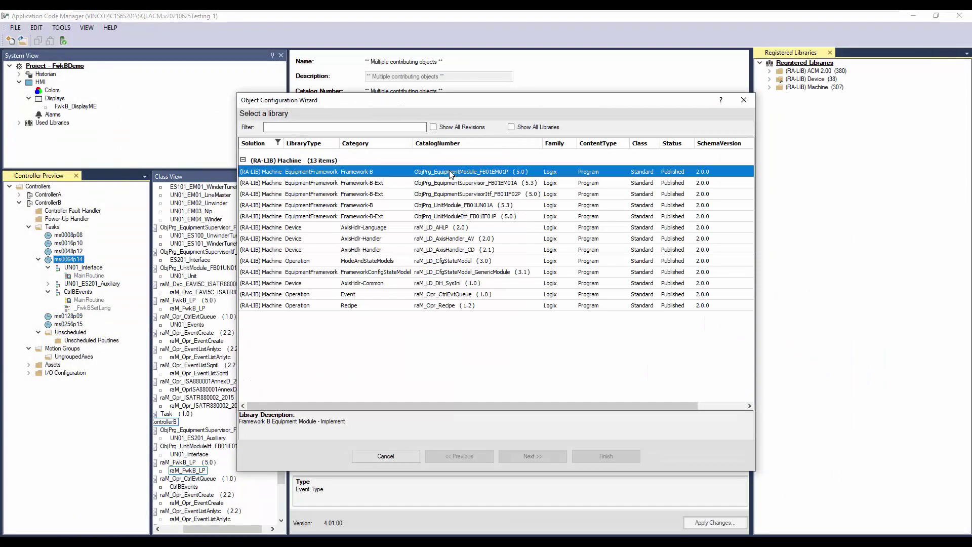
pyautogui.doubleClick(451, 173)
pyautogui.write('ES201_')
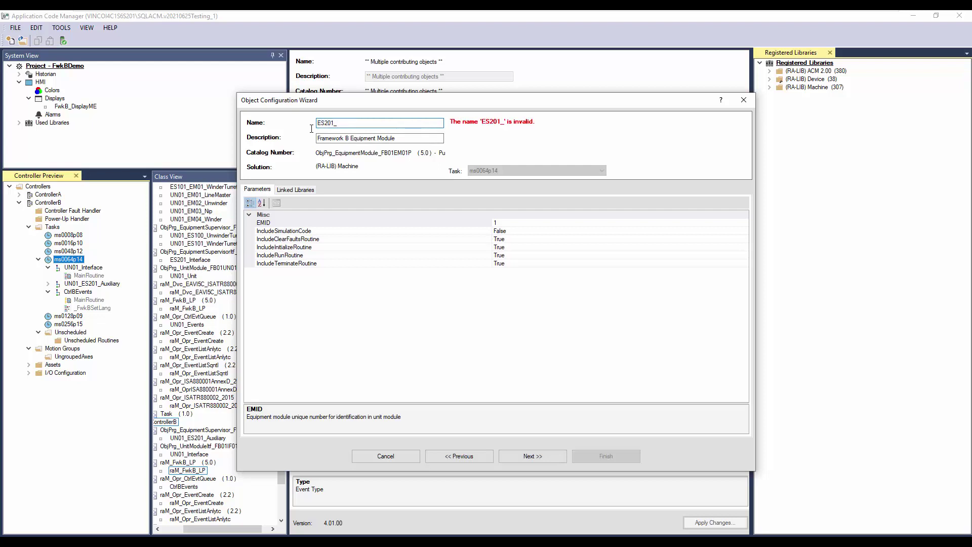
pyautogui.write('EM01_Trimmer')
# Link the UnitModule of ES201_EM01_Trimmer to the existing UN01_ES201_Auxiliary in ControllerB and finish creating the module
pyautogui.click(295, 190)
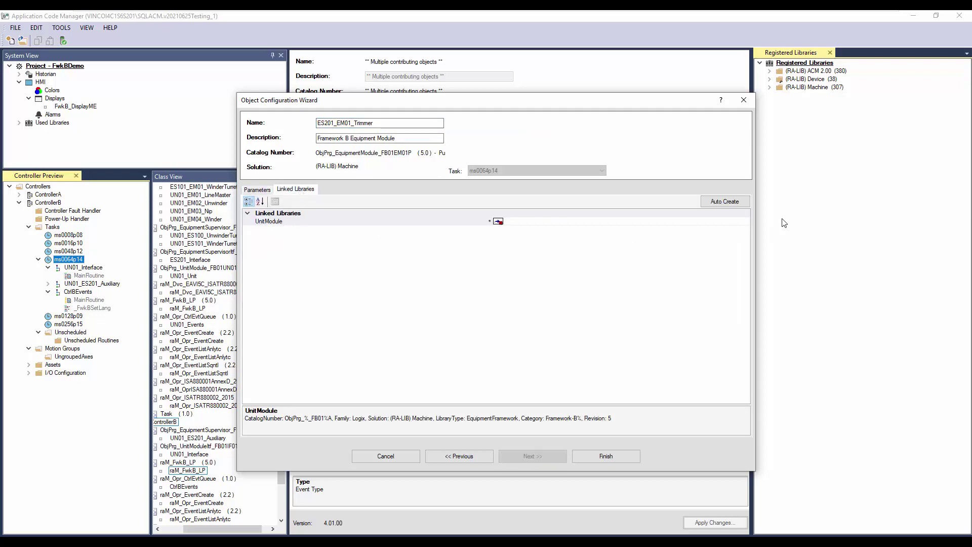
pyautogui.click(499, 221)
pyautogui.click(508, 237)
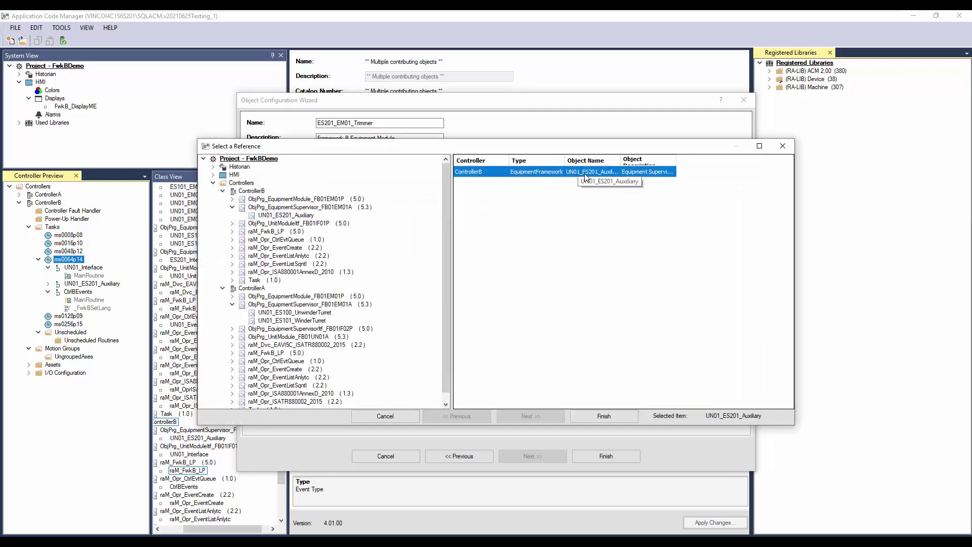
pyautogui.click(605, 416)
pyautogui.click(607, 456)
# Add another ObjPrg_EquipmentModule_FB01EM01P module to ms0064p14, name it ES201_EM02_AuxB and set its EMID to 2
pyautogui.rightClick(65, 260)
pyautogui.click(87, 263)
pyautogui.click(433, 172)
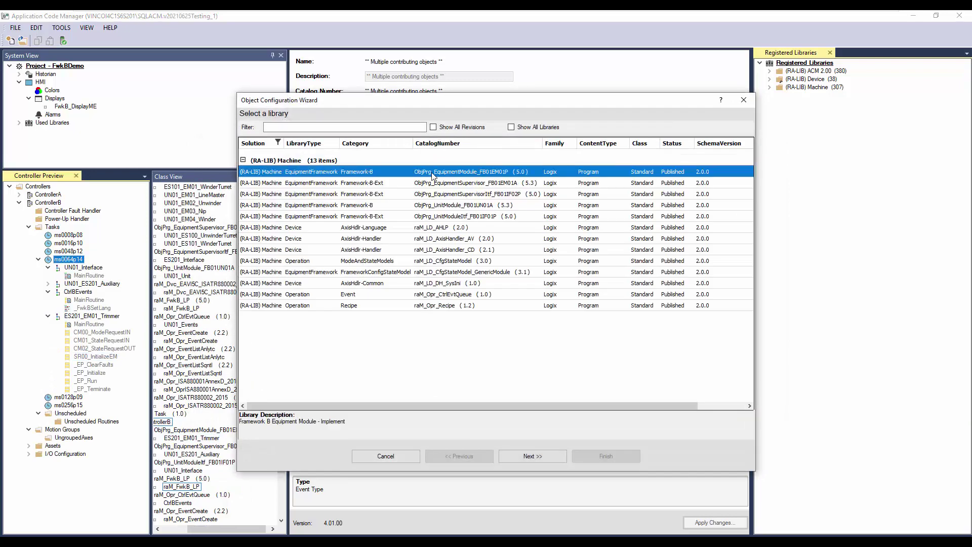
pyautogui.doubleClick(433, 173)
pyautogui.write('ES20')
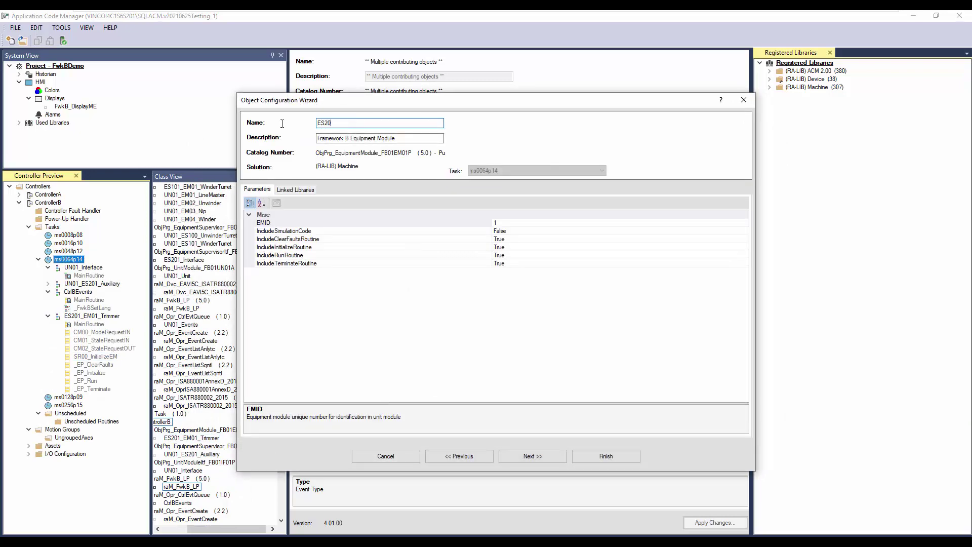
pyautogui.write('1_EM02_Aux')
pyautogui.click(498, 223)
pyautogui.write('2')
# Link the UnitModule of ES201_EM02_AuxB to the existing UN01_ES201_Auxiliary supervisor and finish creating the module
pyautogui.click(290, 190)
pyautogui.click(739, 223)
pyautogui.click(536, 238)
pyautogui.click(746, 221)
pyautogui.click(604, 417)
pyautogui.click(604, 457)
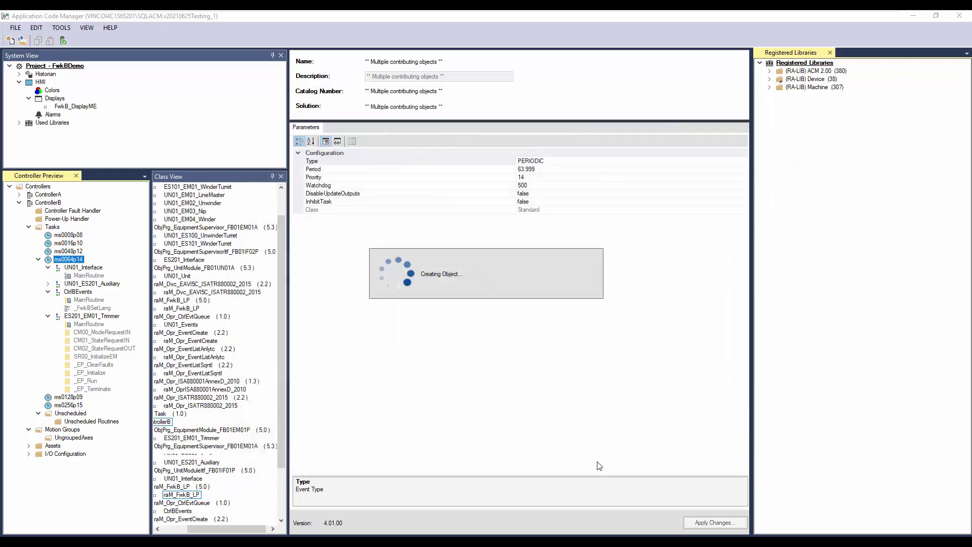
# Collapse the programs under ms0064p14 and review the parameters of UN01_ES201_Auxiliary, ES201_EM01_Trimmer and ES201_EM02_AuxB
pyautogui.click(48, 316)
pyautogui.click(48, 324)
pyautogui.click(48, 292)
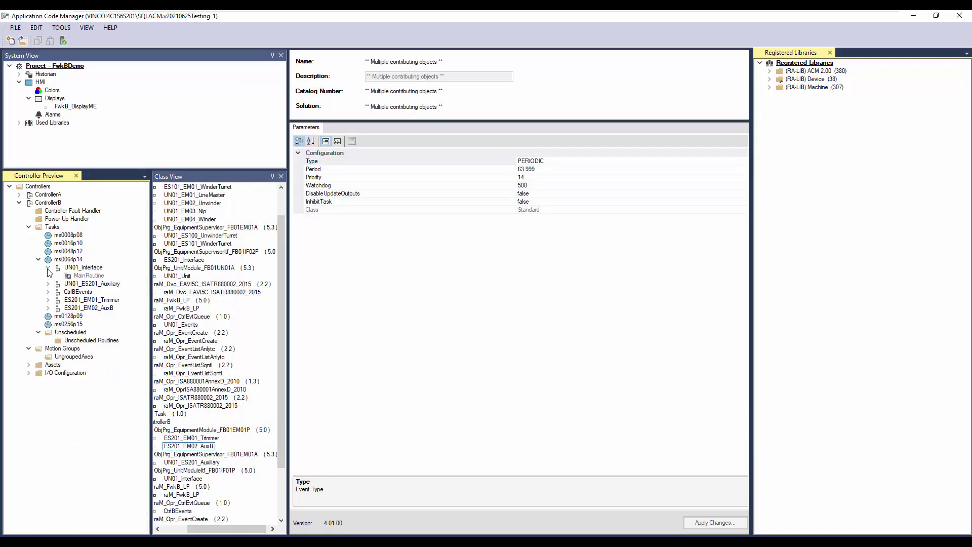
pyautogui.click(49, 267)
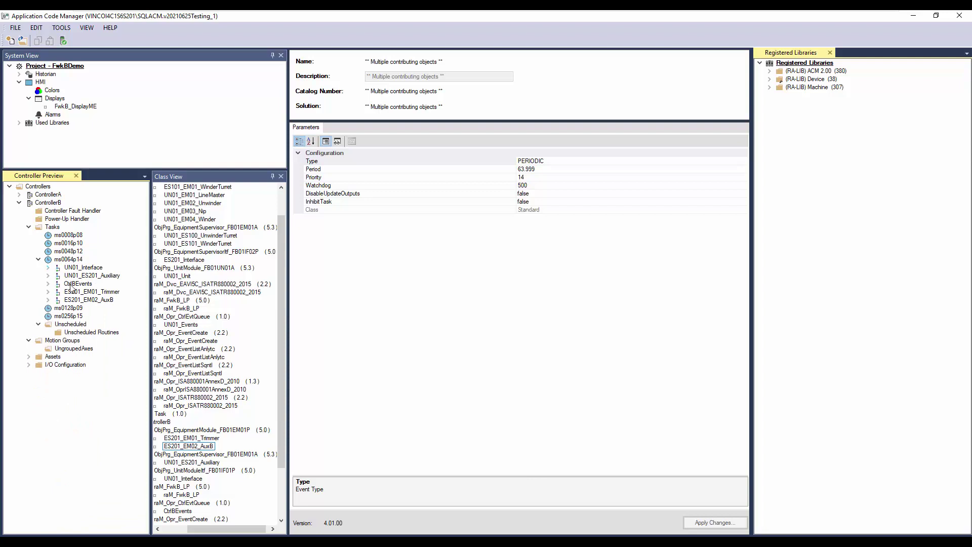
pyautogui.click(104, 276)
pyautogui.click(104, 292)
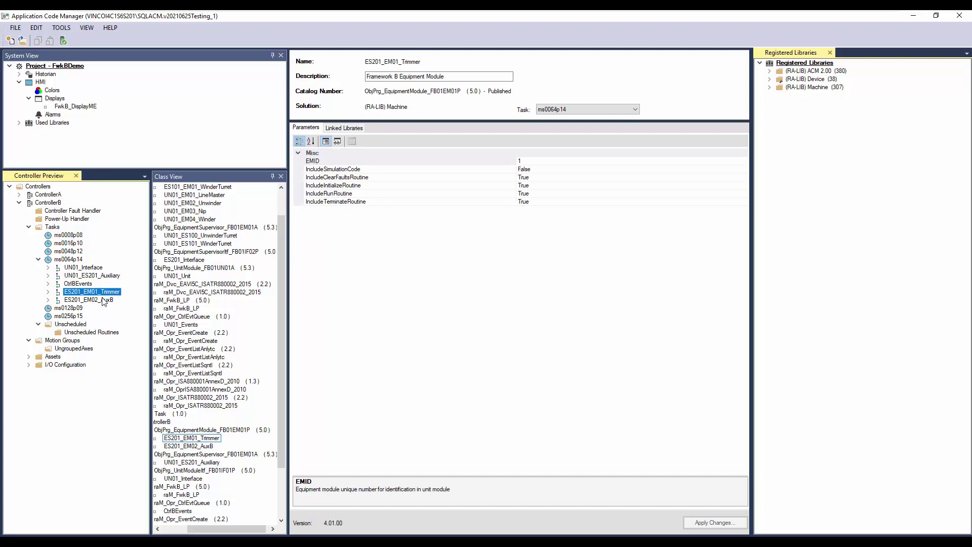
pyautogui.click(104, 301)
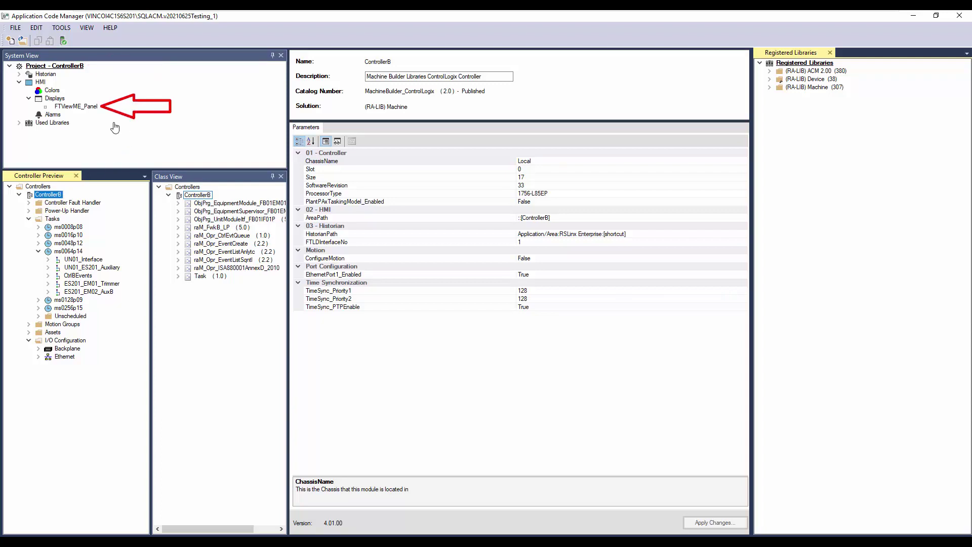
# In the separate ControllerB project, examine the display list of FTViewME_Panel and the unit references of UN01_Interface
pyautogui.click(91, 106)
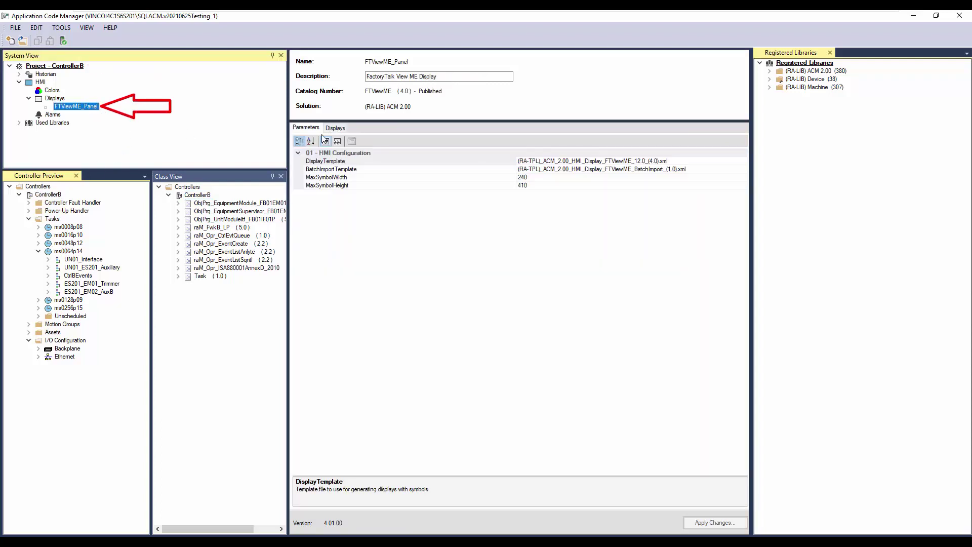
pyautogui.click(336, 128)
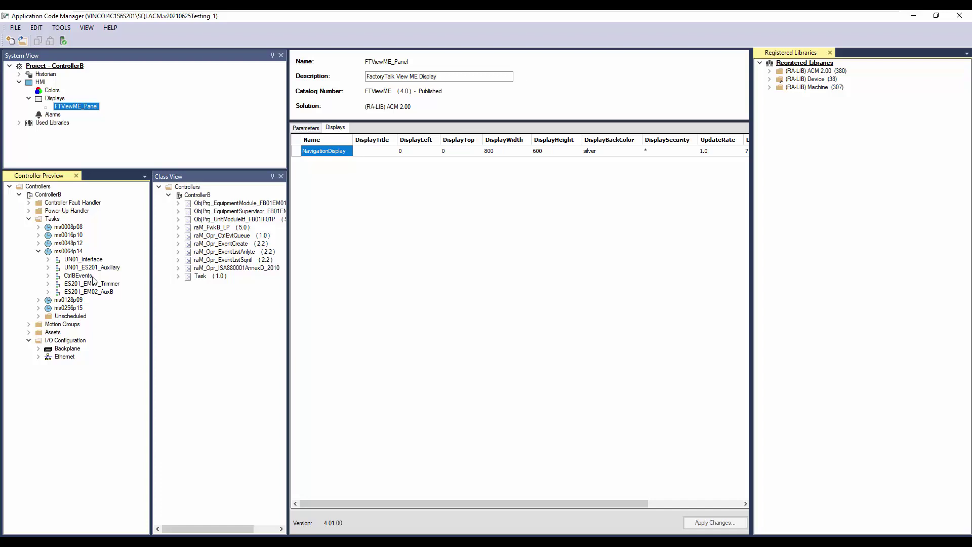
pyautogui.click(83, 260)
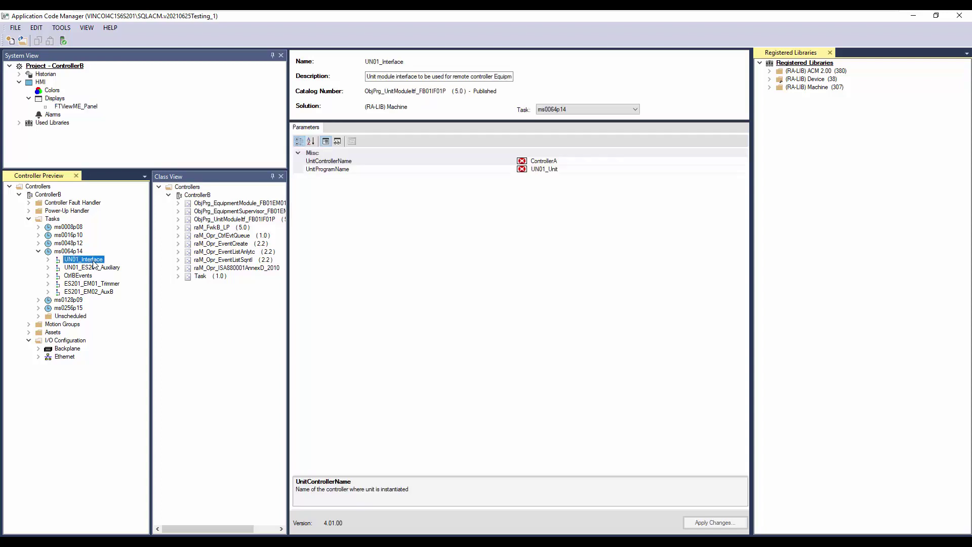